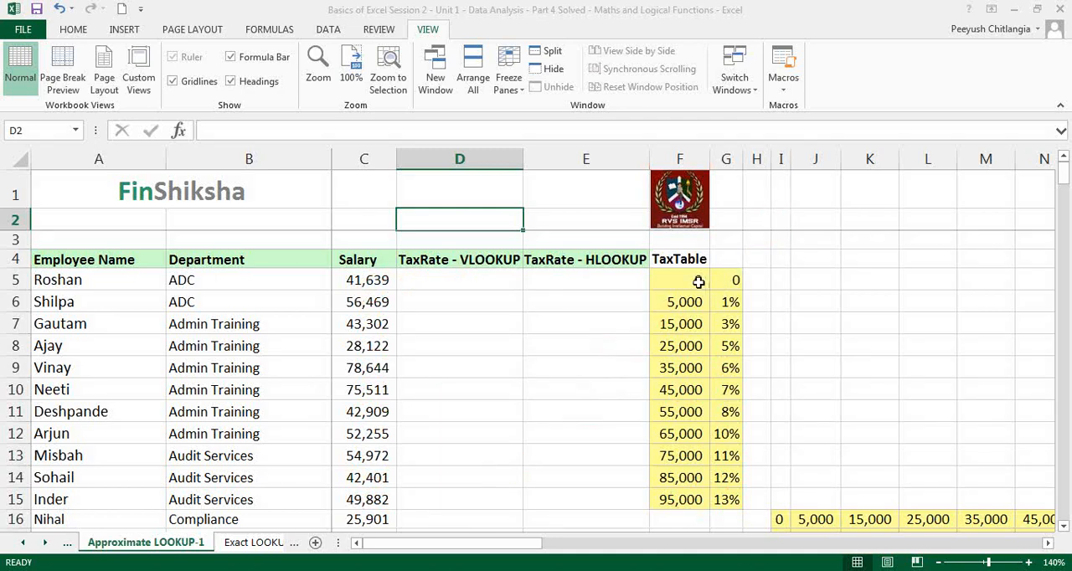
# Examine the vertical tax table in F5:G15 and the horizontal tax table starting at I16
pyautogui.moveTo(698, 283); pyautogui.dragTo(706, 506)
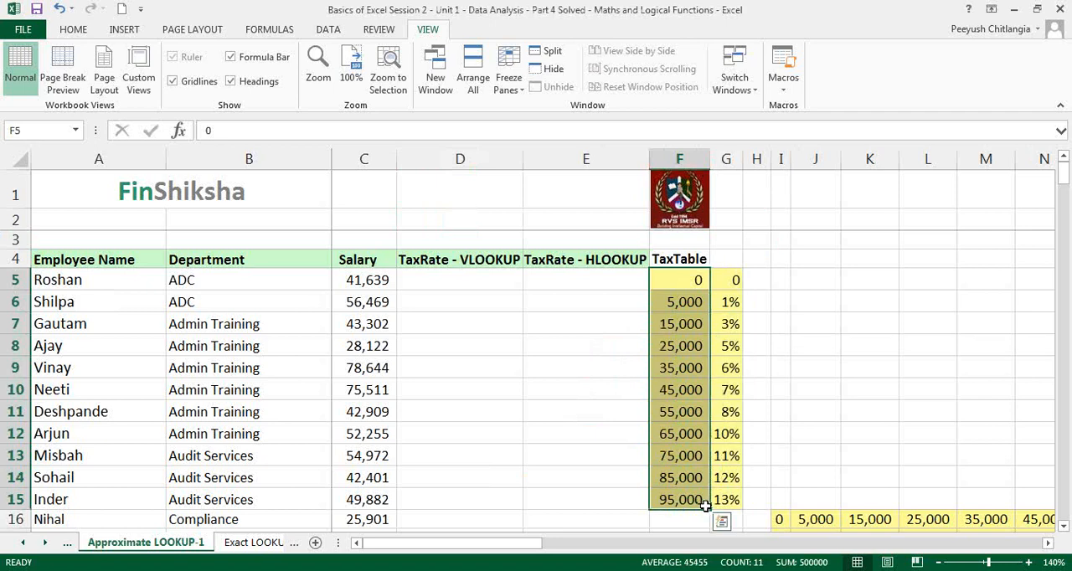
pyautogui.moveTo(710, 285); pyautogui.dragTo(735, 499)
pyautogui.click(777, 479)
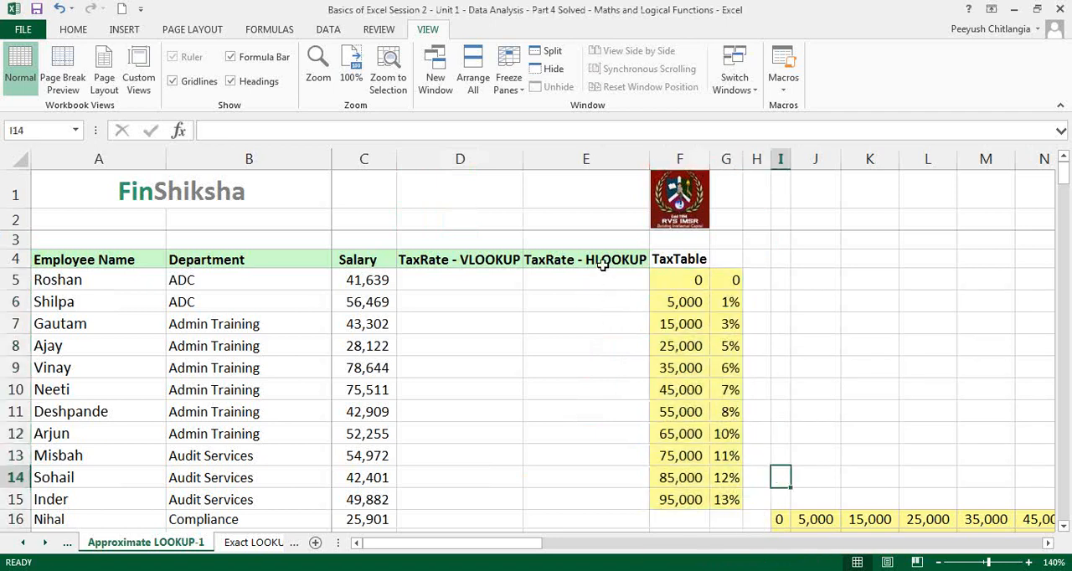
pyautogui.moveTo(783, 518); pyautogui.dragTo(1040, 508)
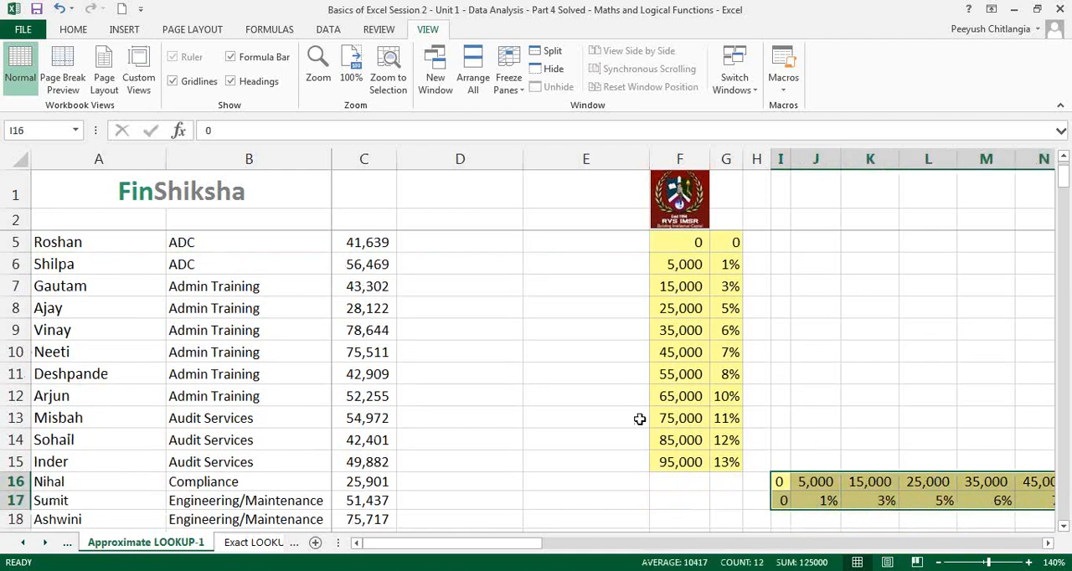
pyautogui.click(551, 418)
pyautogui.scroll(1, 548, 423)
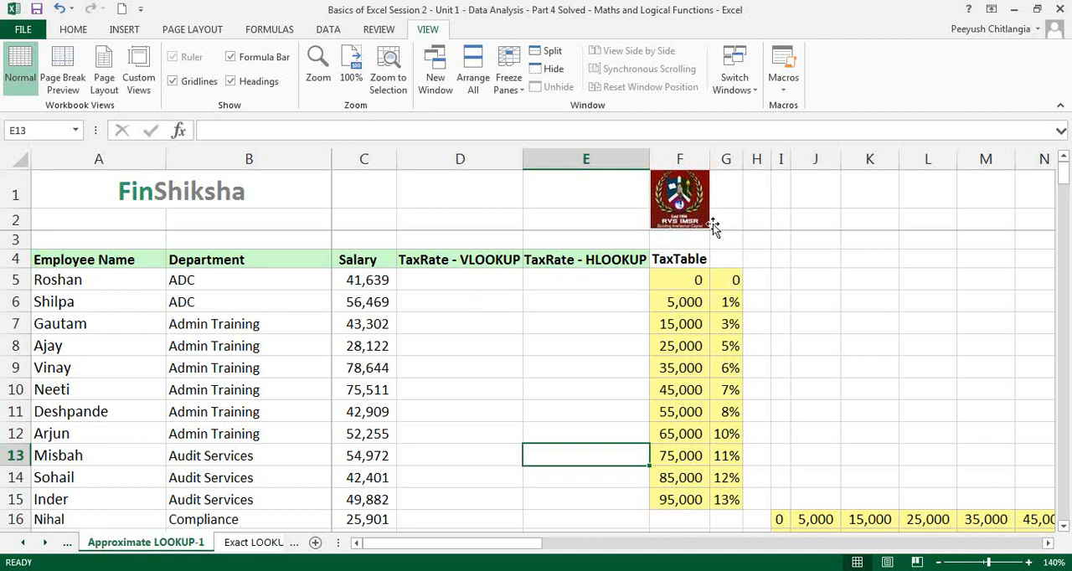
pyautogui.click(779, 204)
pyautogui.click(794, 237)
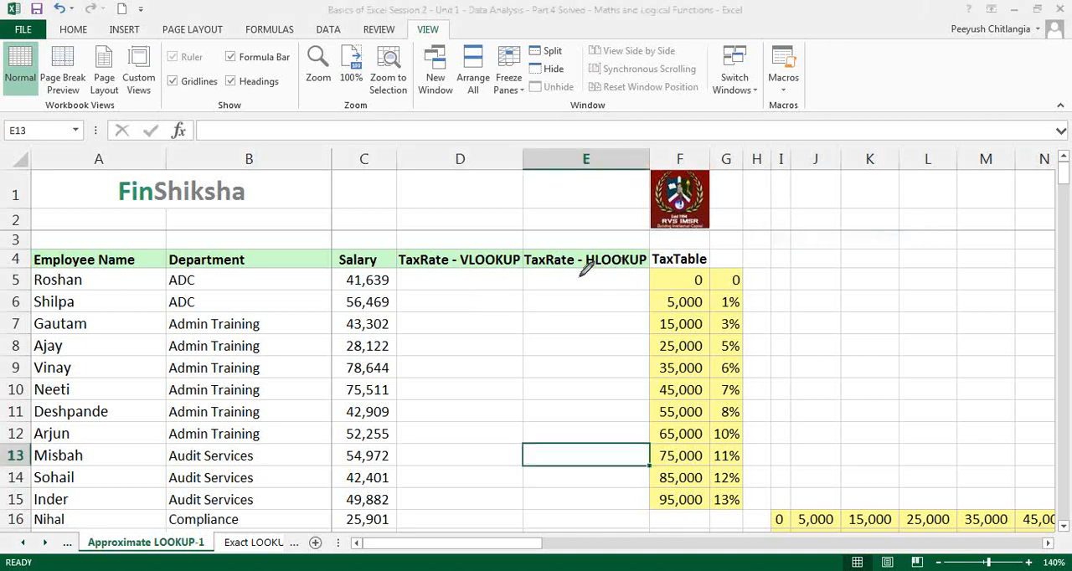
pyautogui.moveTo(270, 321); pyautogui.dragTo(275, 317)
pyautogui.moveTo(375, 266)
pyautogui.mouseDown()
pyautogui.moveTo(340, 278)
pyautogui.moveTo(399, 275)
pyautogui.mouseUp()
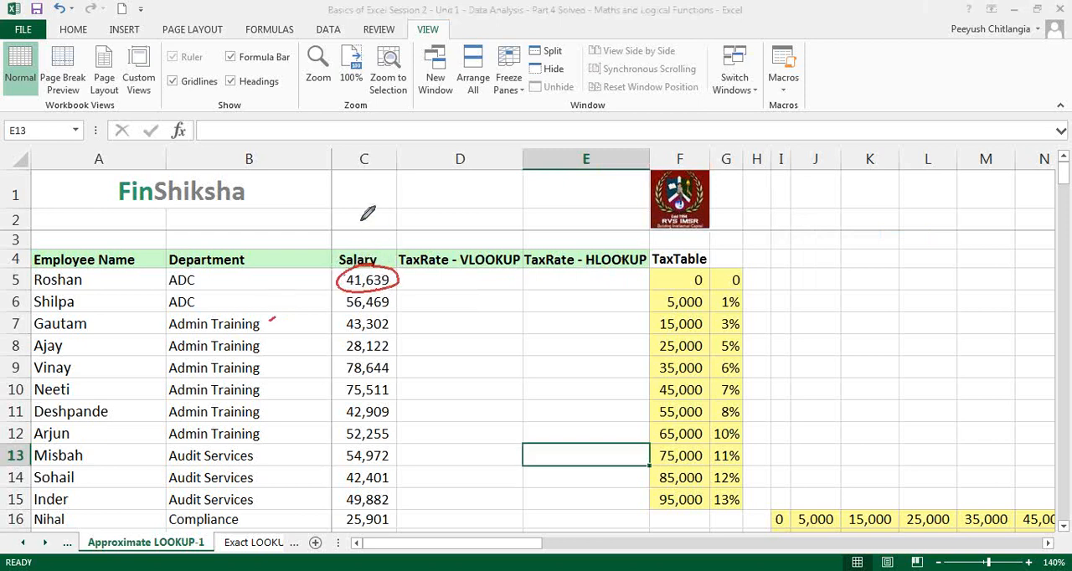
pyautogui.moveTo(360, 220)
pyautogui.mouseDown()
pyautogui.moveTo(360, 248)
pyautogui.moveTo(367, 237)
pyautogui.mouseUp()
pyautogui.moveTo(315, 186)
pyautogui.mouseDown()
pyautogui.moveTo(319, 197)
pyautogui.moveTo(355, 180)
pyautogui.mouseUp()
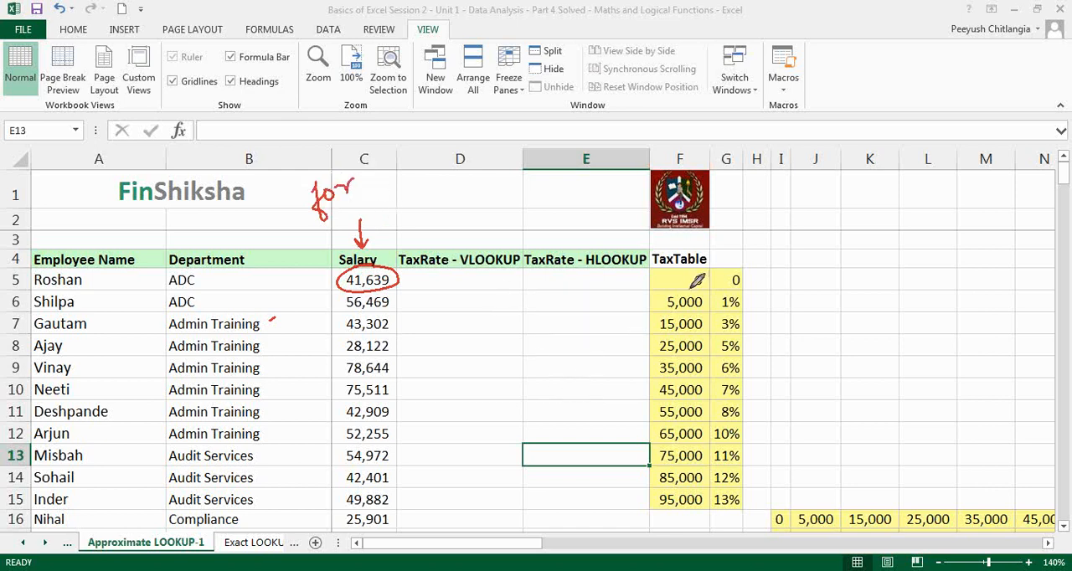
pyautogui.moveTo(662, 270)
pyautogui.mouseDown()
pyautogui.moveTo(763, 264)
pyautogui.moveTo(641, 336)
pyautogui.moveTo(641, 503)
pyautogui.moveTo(742, 516)
pyautogui.mouseUp()
pyautogui.moveTo(760, 267)
pyautogui.mouseDown()
pyautogui.moveTo(748, 512)
pyautogui.moveTo(737, 521)
pyautogui.mouseUp()
pyautogui.moveTo(685, 243)
pyautogui.mouseDown()
pyautogui.moveTo(763, 237)
pyautogui.moveTo(748, 261)
pyautogui.mouseUp()
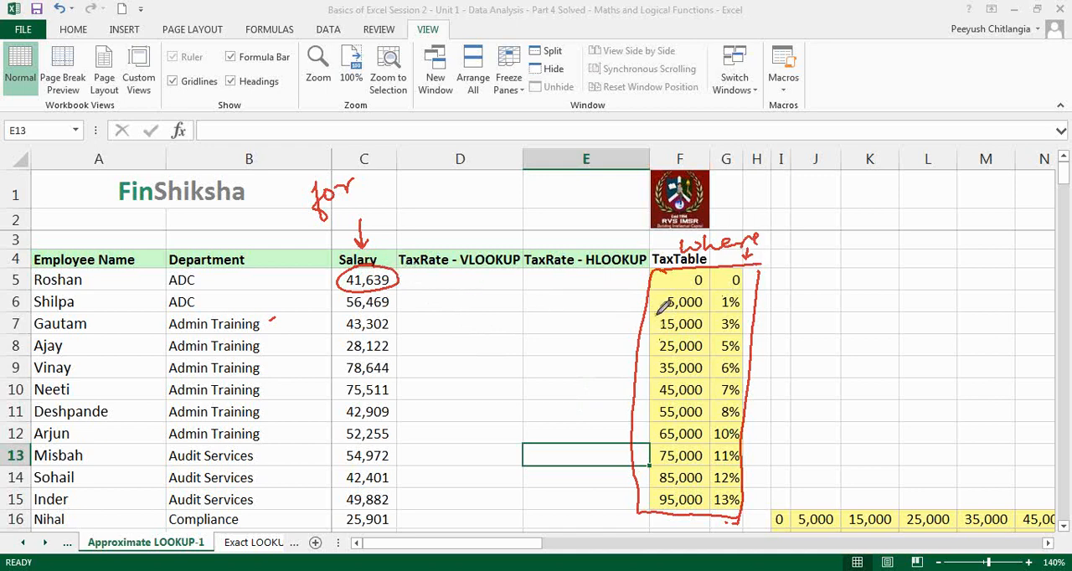
pyautogui.moveTo(591, 379)
pyautogui.mouseDown()
pyautogui.moveTo(660, 373)
pyautogui.moveTo(650, 387)
pyautogui.mouseUp()
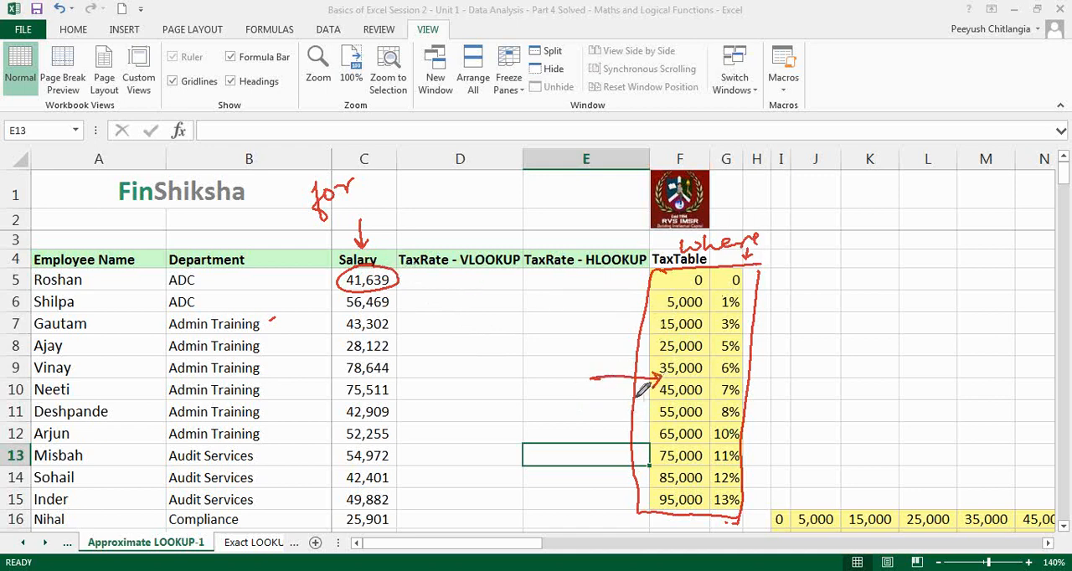
pyautogui.moveTo(130, 505)
pyautogui.mouseDown()
pyautogui.moveTo(85, 530)
pyautogui.moveTo(138, 553)
pyautogui.moveTo(110, 505)
pyautogui.mouseUp()
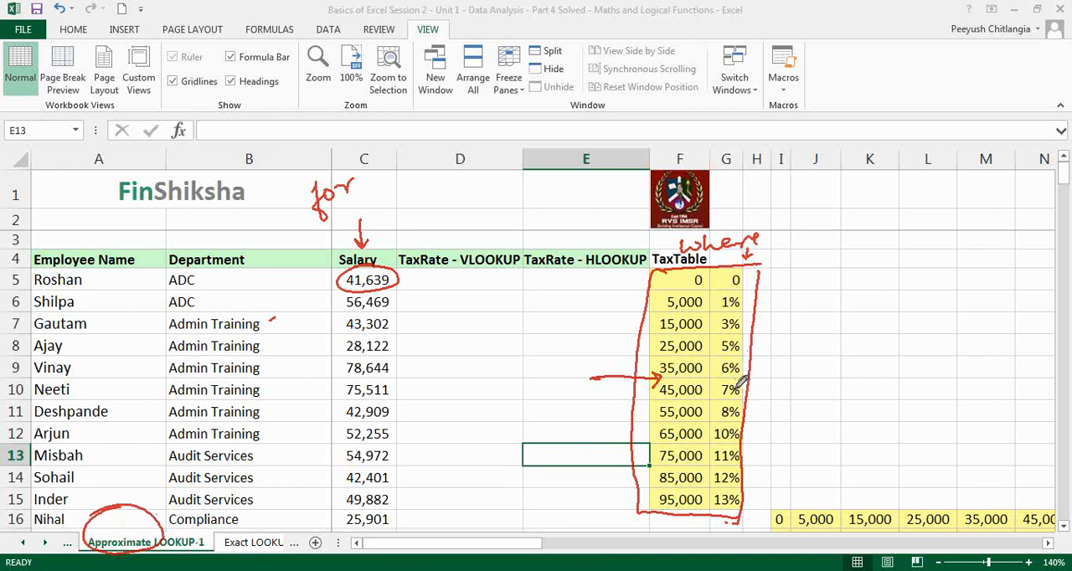
pyautogui.moveTo(777, 368)
pyautogui.mouseDown()
pyautogui.moveTo(752, 367)
pyautogui.moveTo(764, 374)
pyautogui.moveTo(754, 390)
pyautogui.mouseUp()
pyautogui.moveTo(764, 383); pyautogui.dragTo(766, 395)
pyautogui.press('Escape')
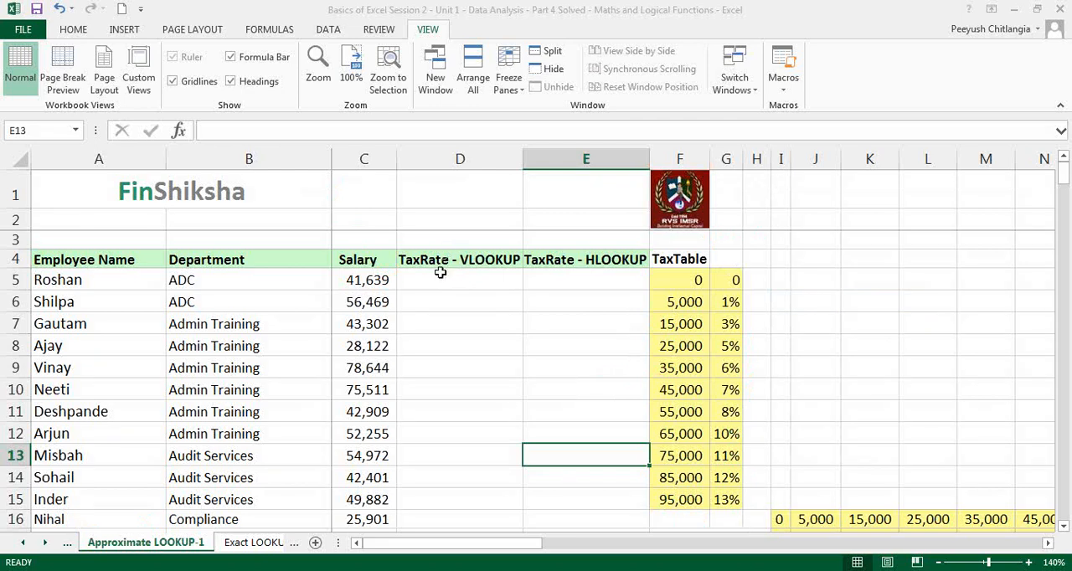
# Start a VLOOKUP in D5 using the Function Arguments dialog, with lookup value C5 and table array F5:G15
pyautogui.click(452, 280)
pyautogui.write('=')
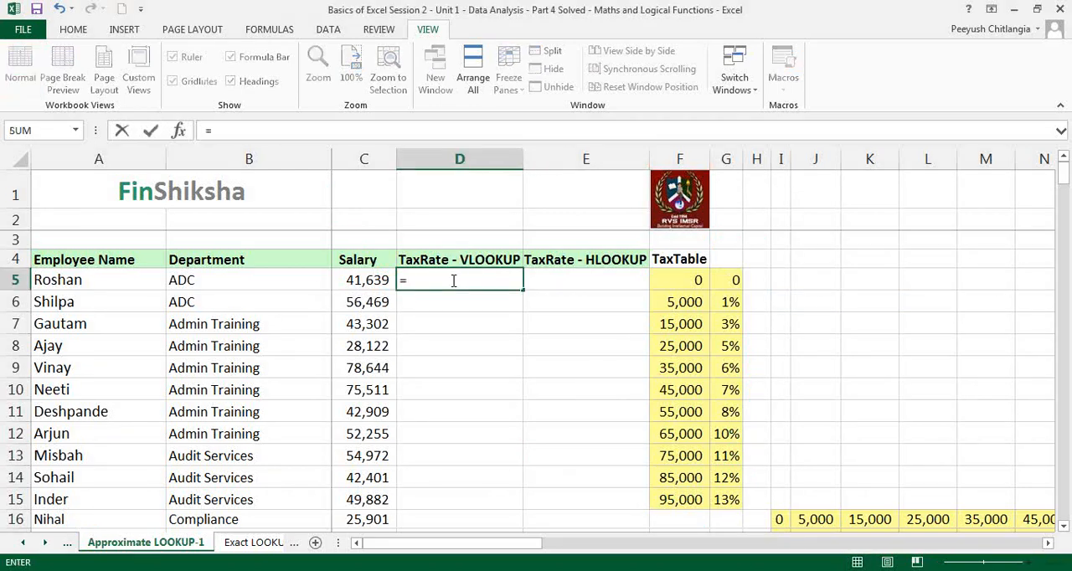
pyautogui.write('vlookup')
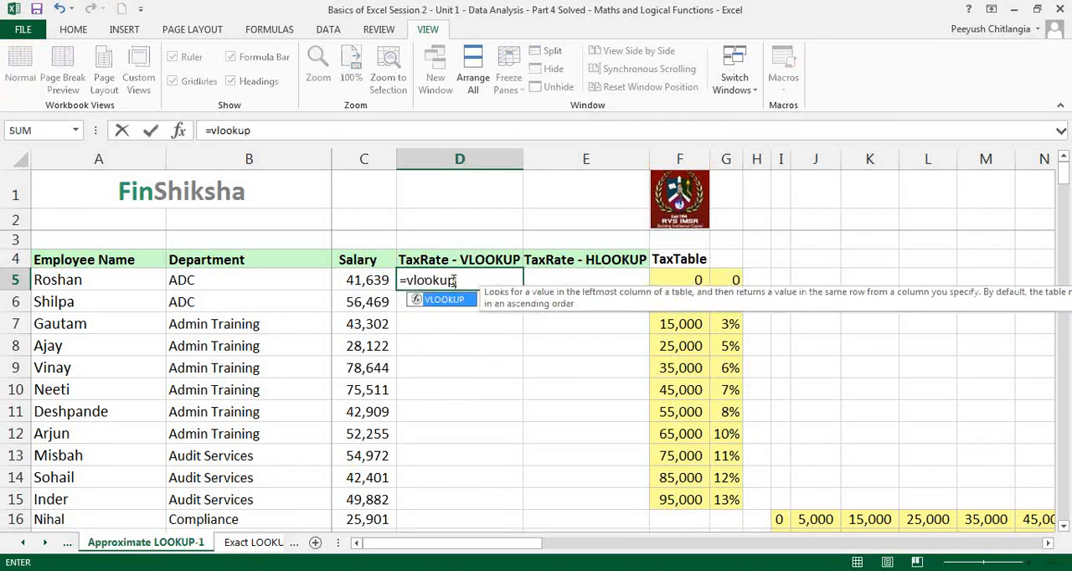
pyautogui.write('(')
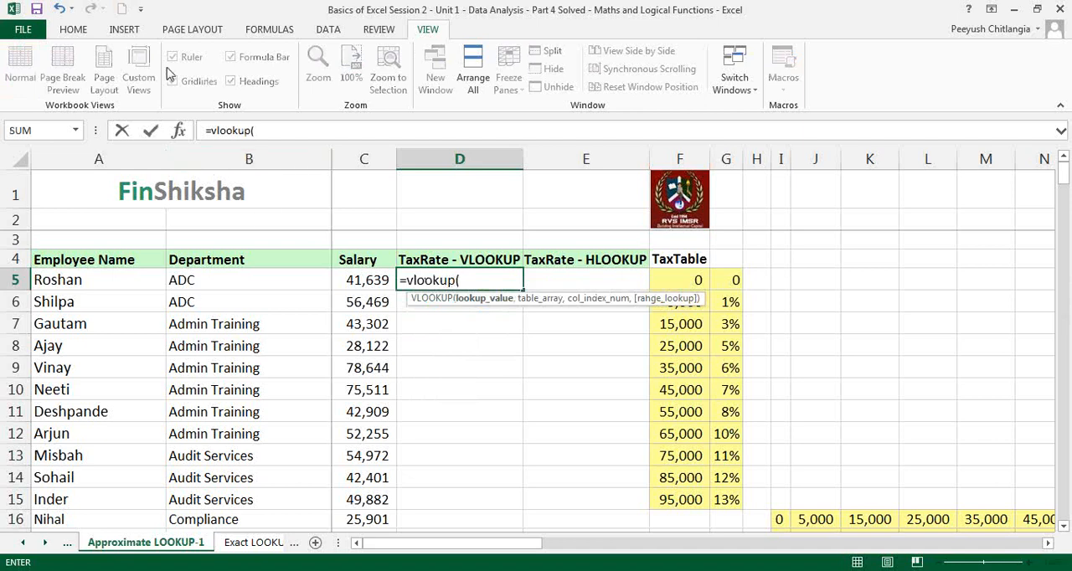
pyautogui.click(179, 131)
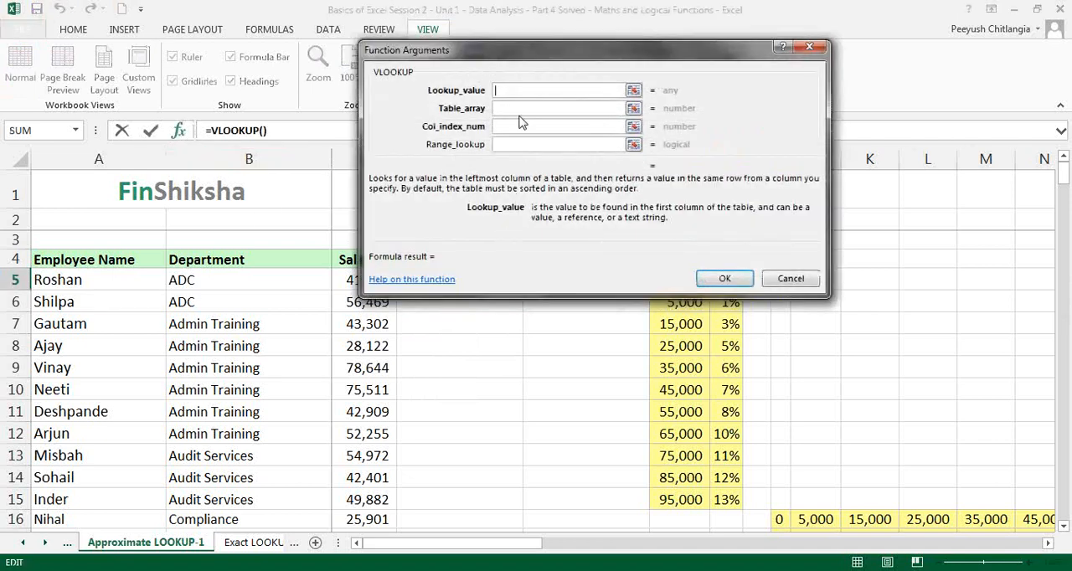
pyautogui.moveTo(687, 52); pyautogui.dragTo(591, 22)
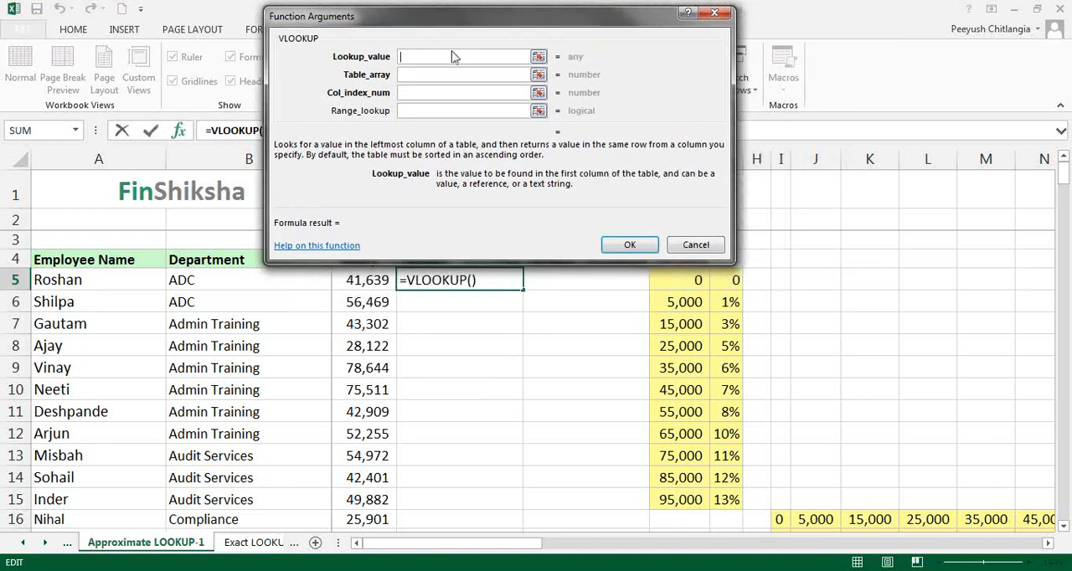
pyautogui.click(360, 280)
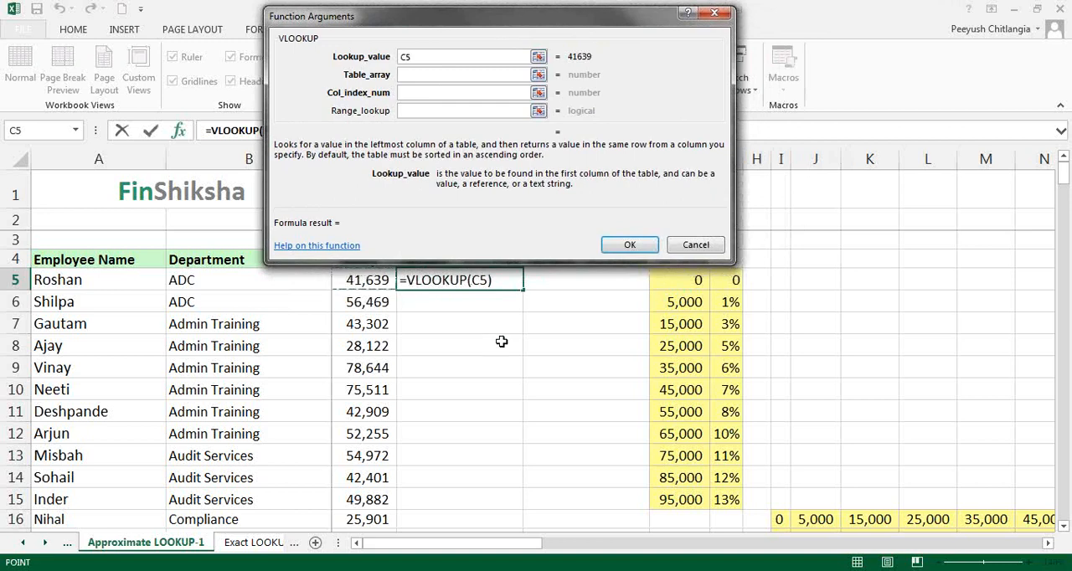
pyautogui.click(422, 73)
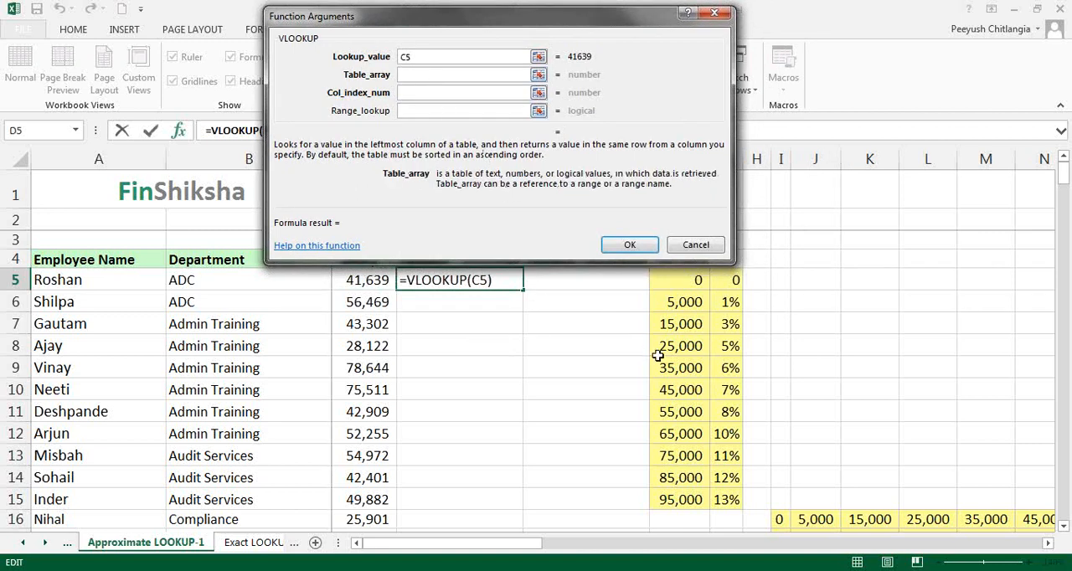
pyautogui.moveTo(672, 283); pyautogui.dragTo(724, 503)
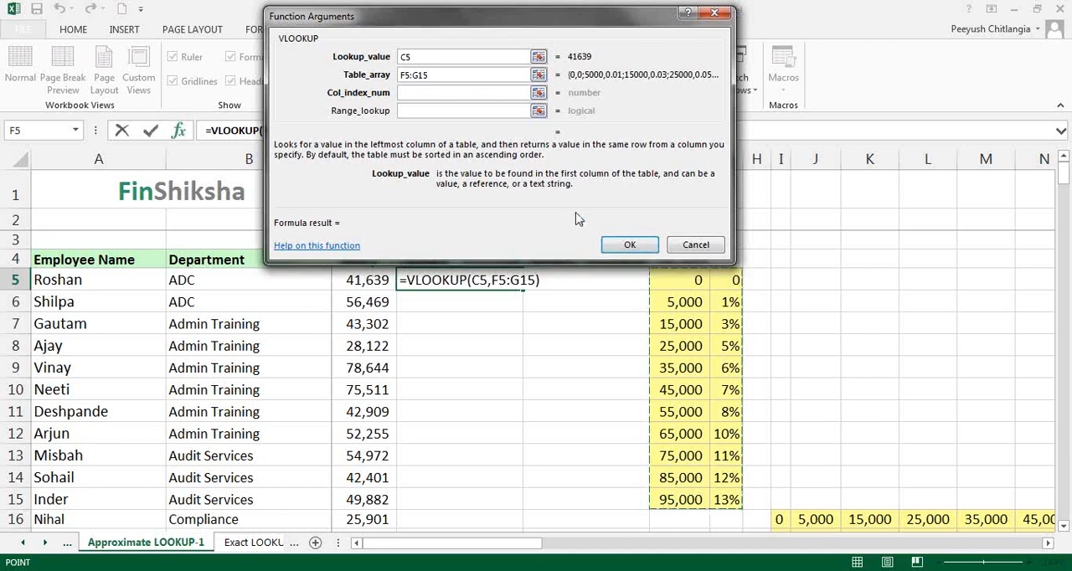
pyautogui.rightClick(770, 213)
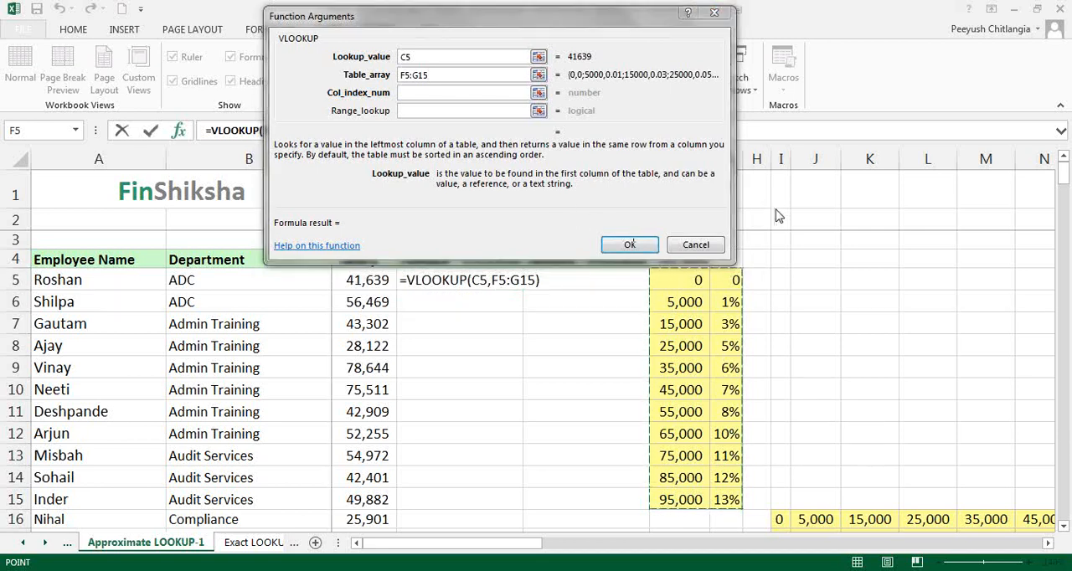
pyautogui.click(781, 239)
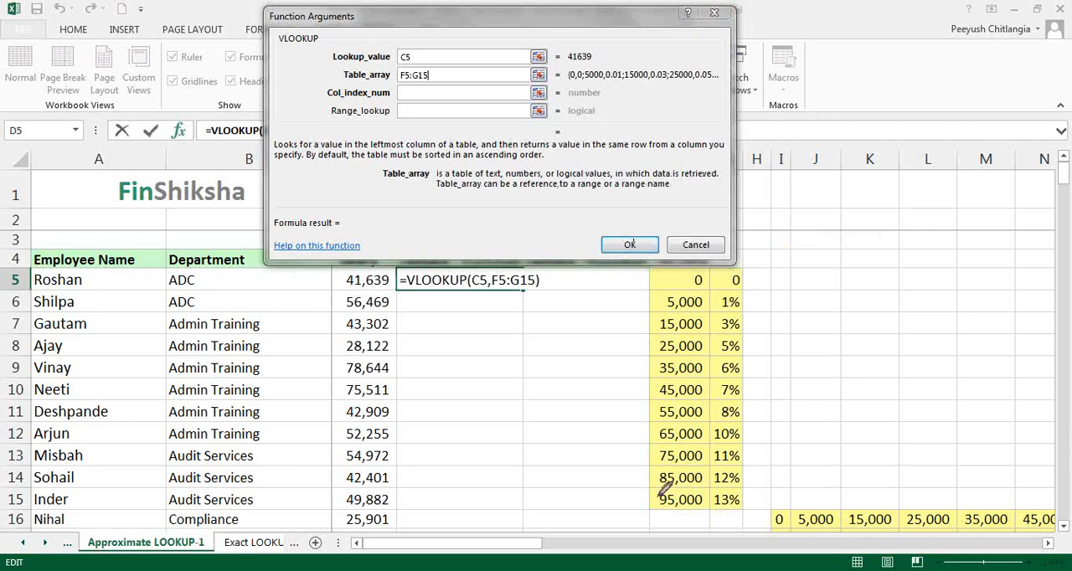
pyautogui.moveTo(678, 522)
pyautogui.mouseDown()
pyautogui.moveTo(687, 536)
pyautogui.moveTo(758, 524)
pyautogui.mouseUp()
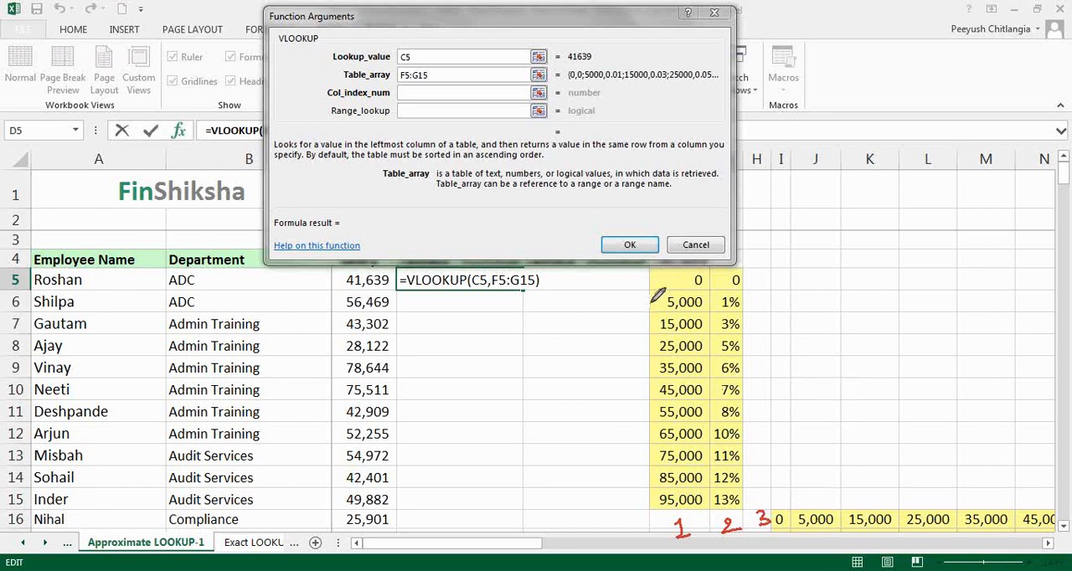
pyautogui.moveTo(671, 270)
pyautogui.mouseDown()
pyautogui.moveTo(671, 294)
pyautogui.moveTo(677, 285)
pyautogui.mouseUp()
pyautogui.moveTo(725, 276); pyautogui.dragTo(726, 291)
pyautogui.moveTo(733, 507)
pyautogui.mouseDown()
pyautogui.moveTo(750, 514)
pyautogui.moveTo(722, 501)
pyautogui.mouseUp()
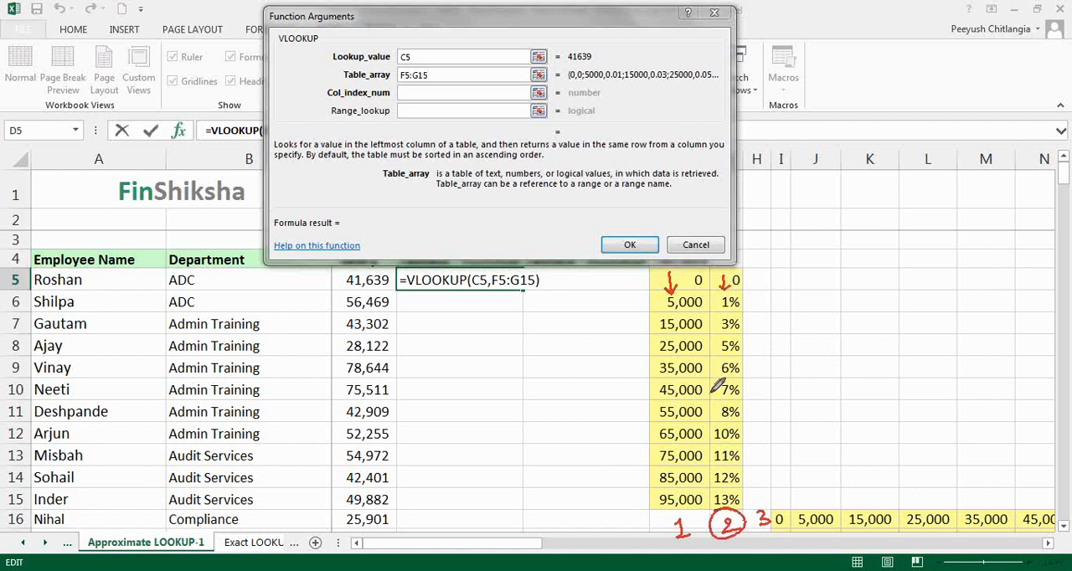
# Complete the VLOOKUP with column index 2, range lookup 1 and the table array made absolute as $F$5:$G$15
pyautogui.click(427, 94)
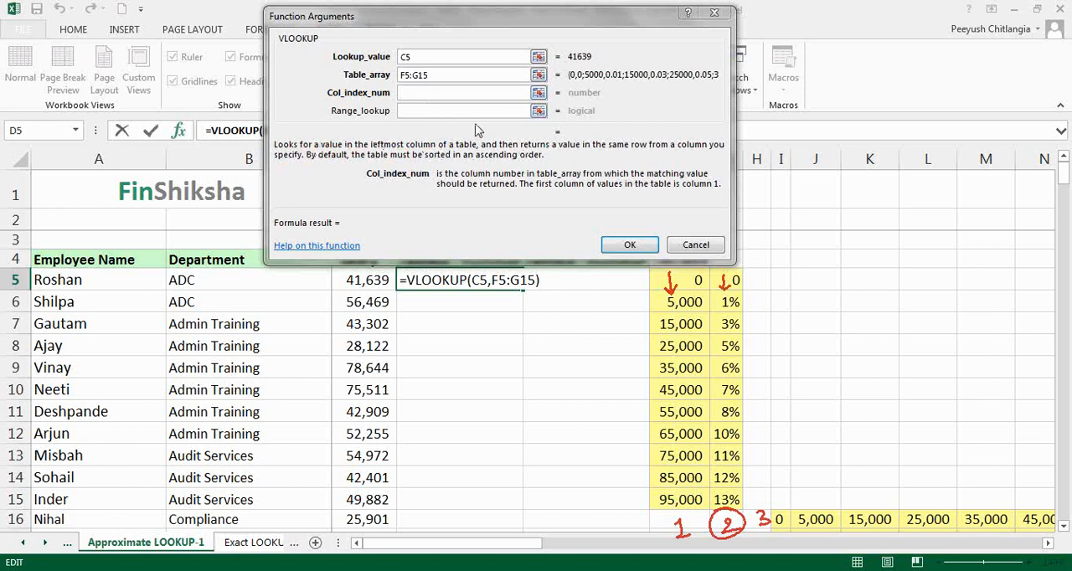
pyautogui.write('2')
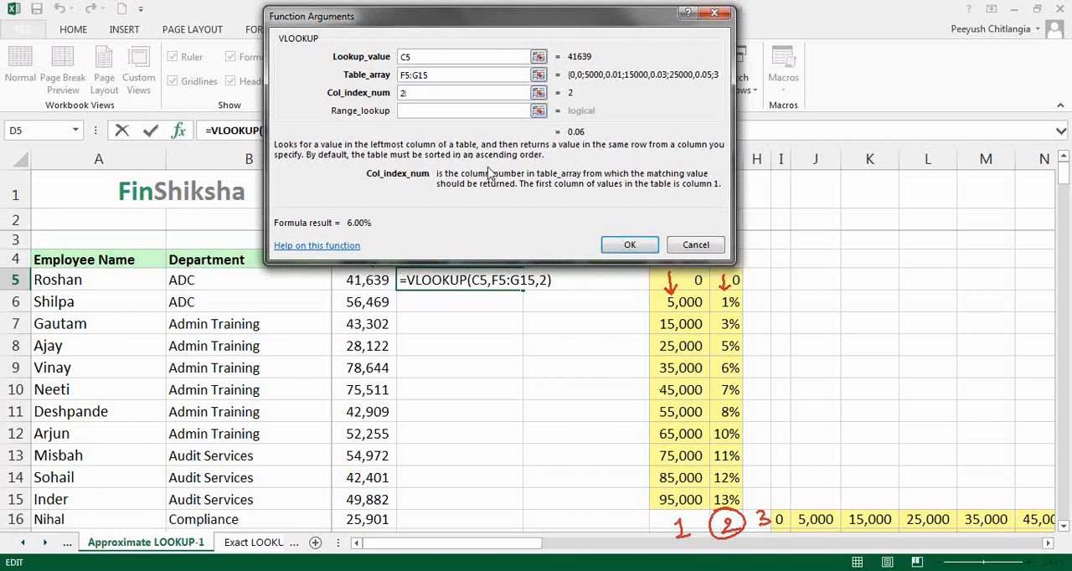
pyautogui.click(431, 112)
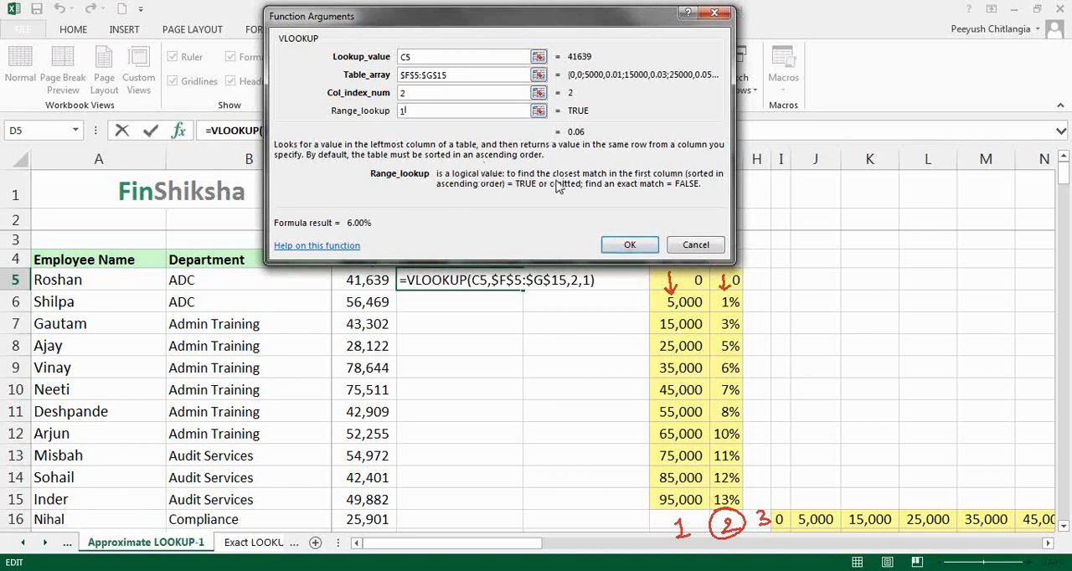
pyautogui.click(628, 248)
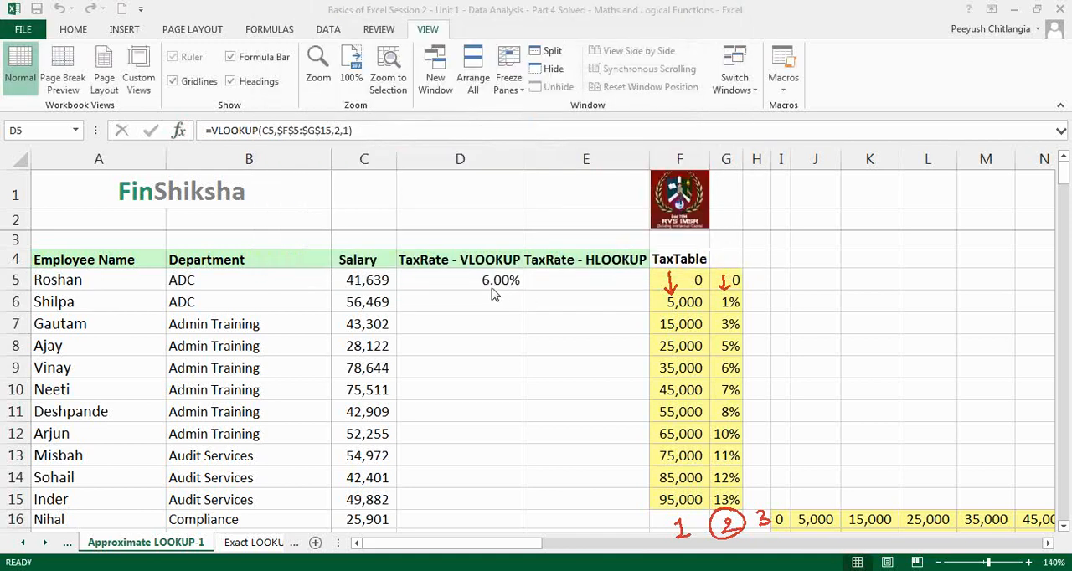
# Check the VLOOKUP formula in D5 against the corresponding salary bracket in the tax table
pyautogui.doubleClick(486, 287)
pyautogui.press('Escape')
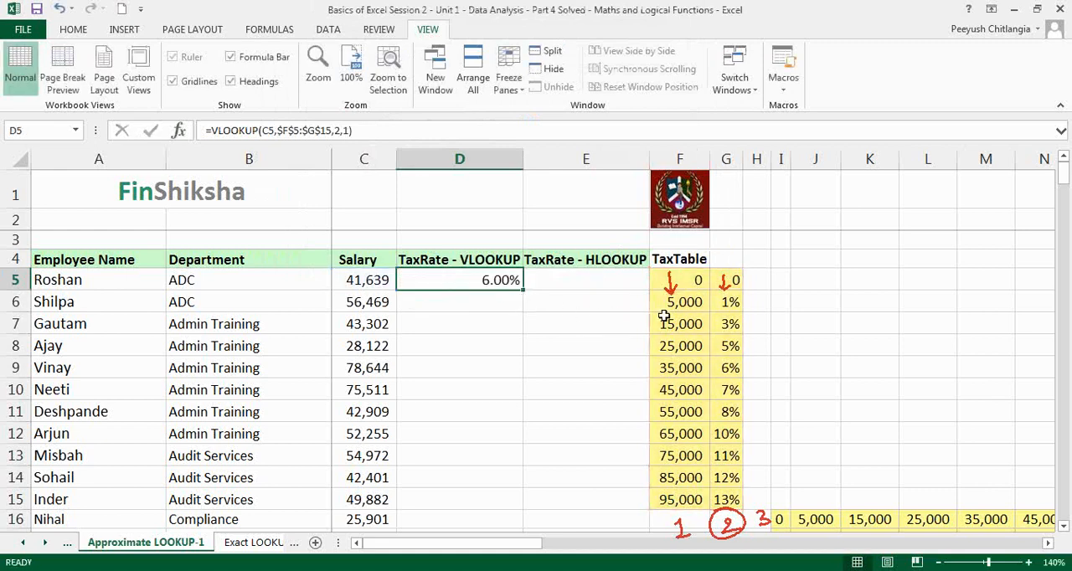
pyautogui.click(787, 280)
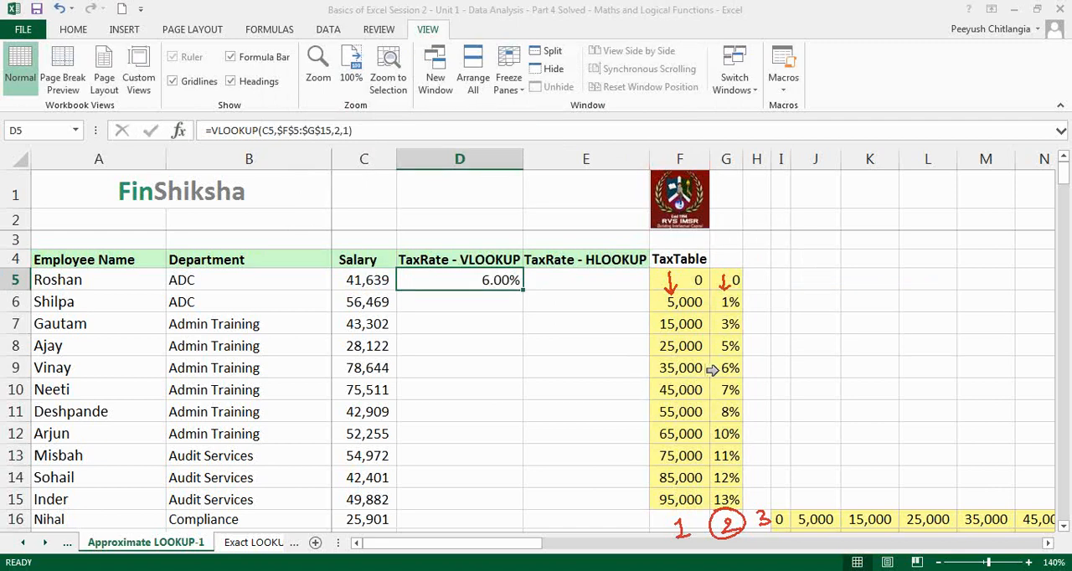
pyautogui.moveTo(694, 369); pyautogui.dragTo(717, 369)
pyautogui.click(694, 370)
# Fill the D5 formula down to D6 and check its references against the salary in C6 and the tax table
pyautogui.moveTo(526, 291); pyautogui.dragTo(523, 314)
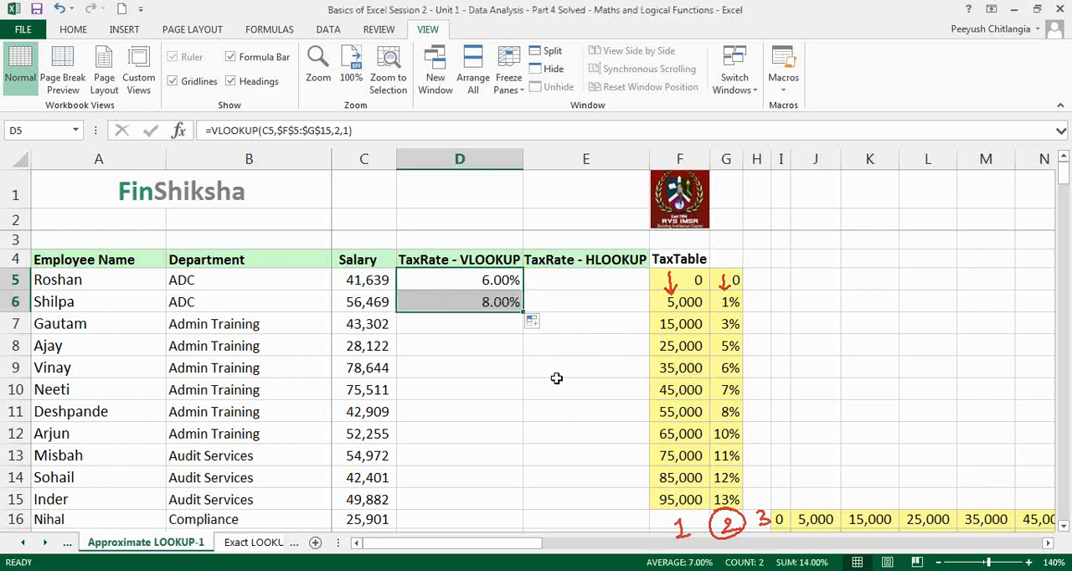
pyautogui.click(371, 300)
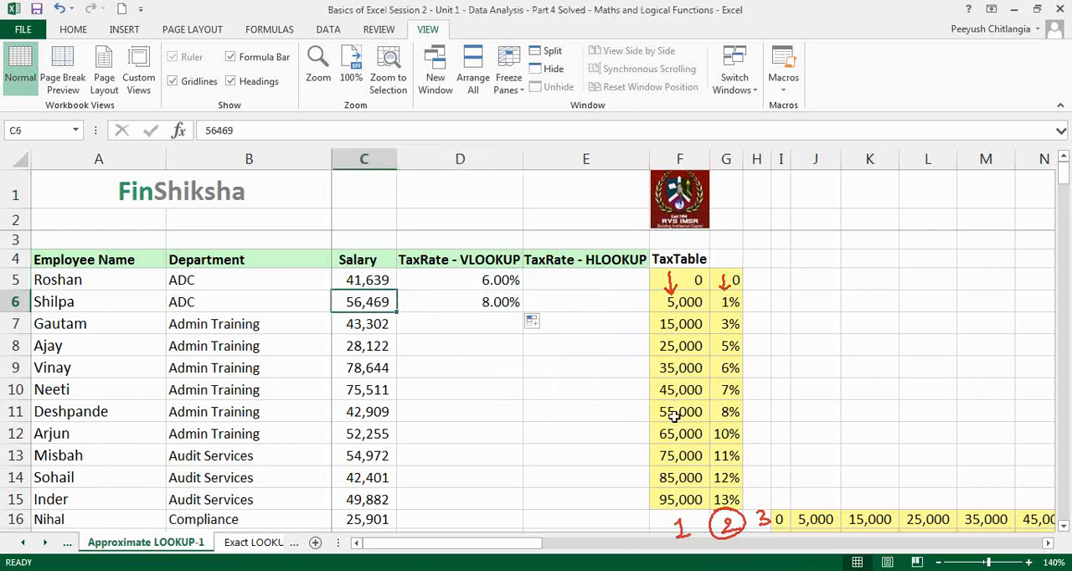
pyautogui.click(729, 412)
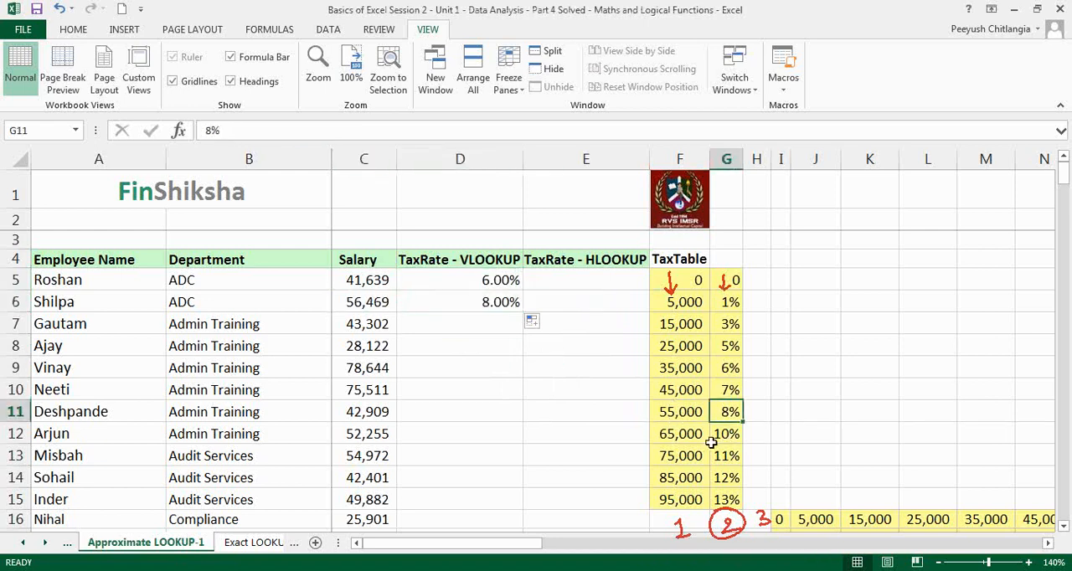
pyautogui.click(389, 302)
pyautogui.click(435, 303)
pyautogui.doubleClick(476, 302)
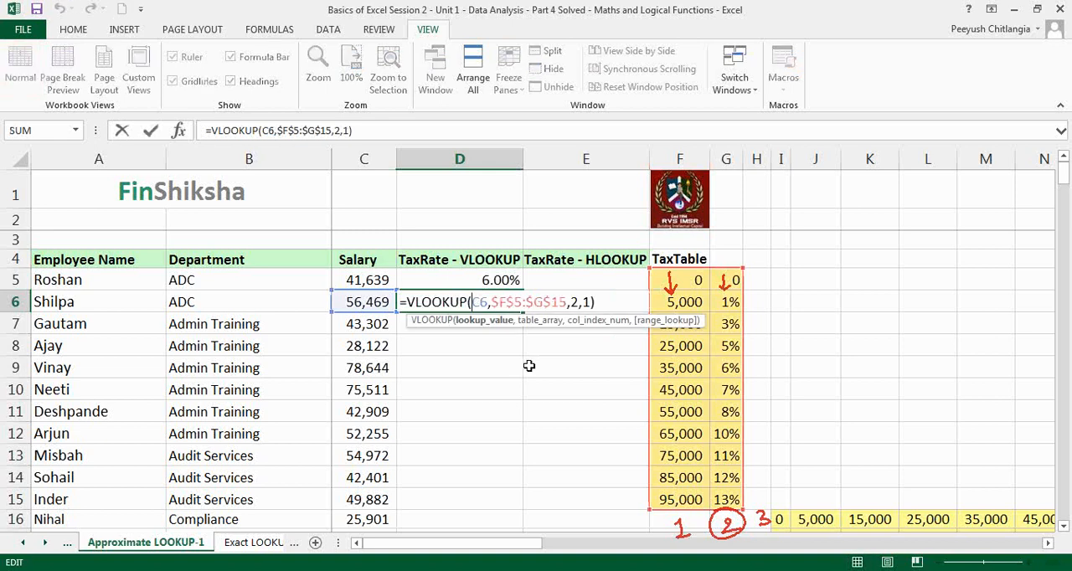
pyautogui.press('Escape')
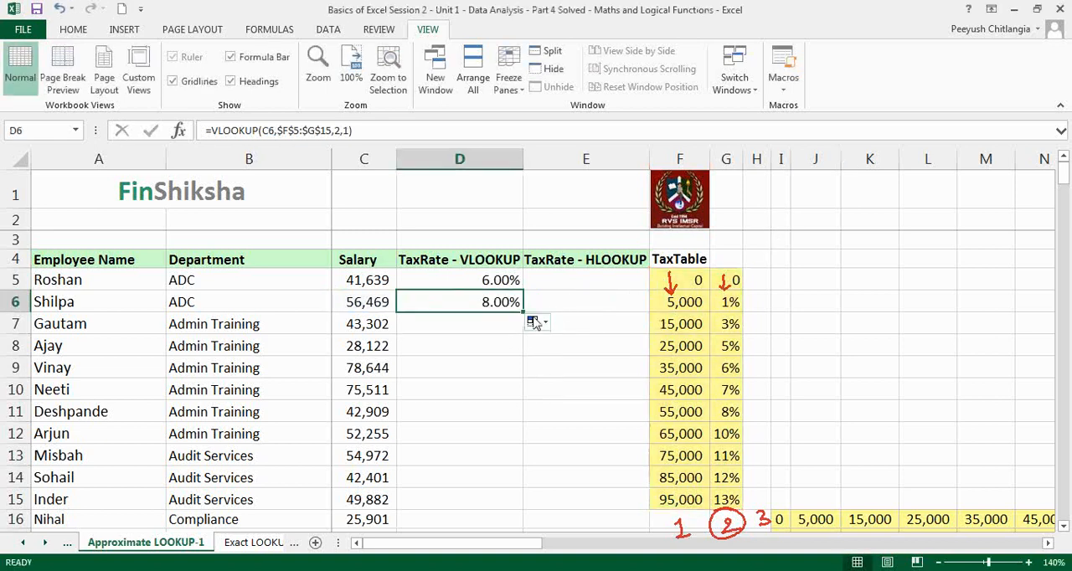
# Clear the VLOOKUP formulas from D5:D6 and return to D5
pyautogui.click(484, 276)
pyautogui.moveTo(484, 274); pyautogui.dragTo(486, 305)
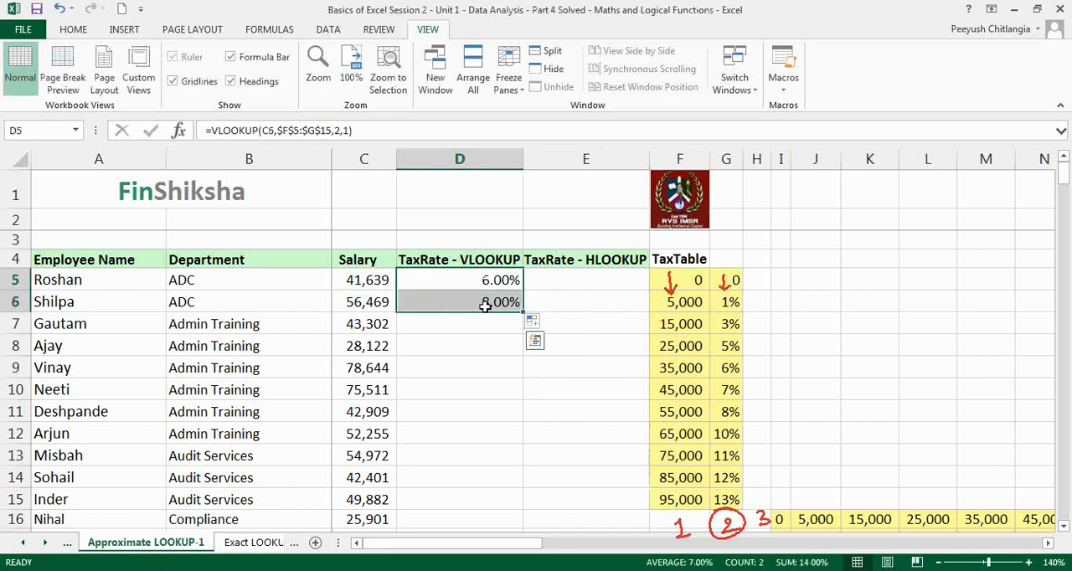
pyautogui.press('Delete')
pyautogui.click(511, 282)
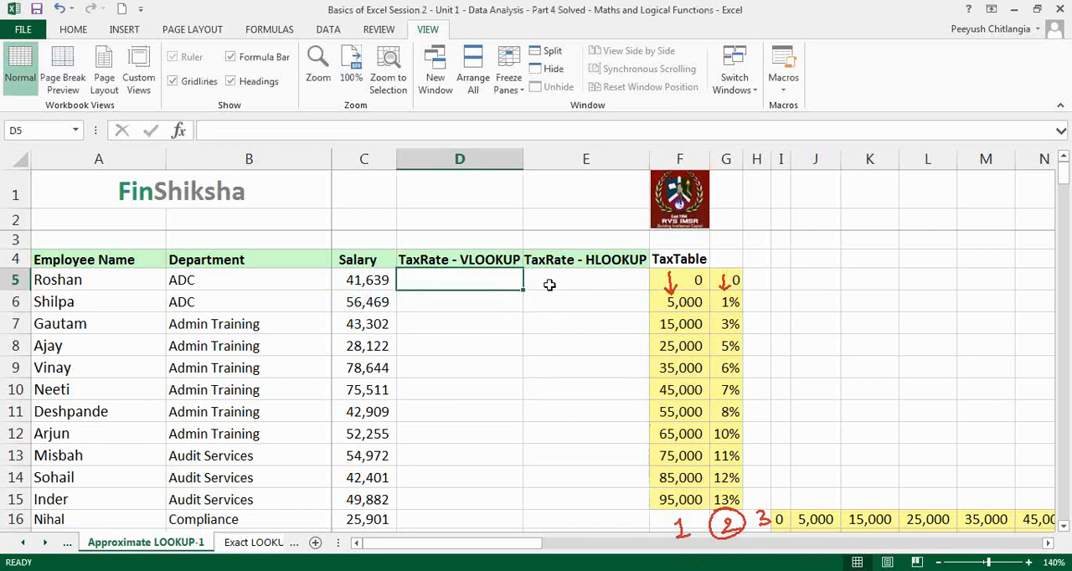
# Enter a VLOOKUP in D5 for salary C5 in table F5:G15 with column index 2 and range lookup 1
pyautogui.write('=vloo')
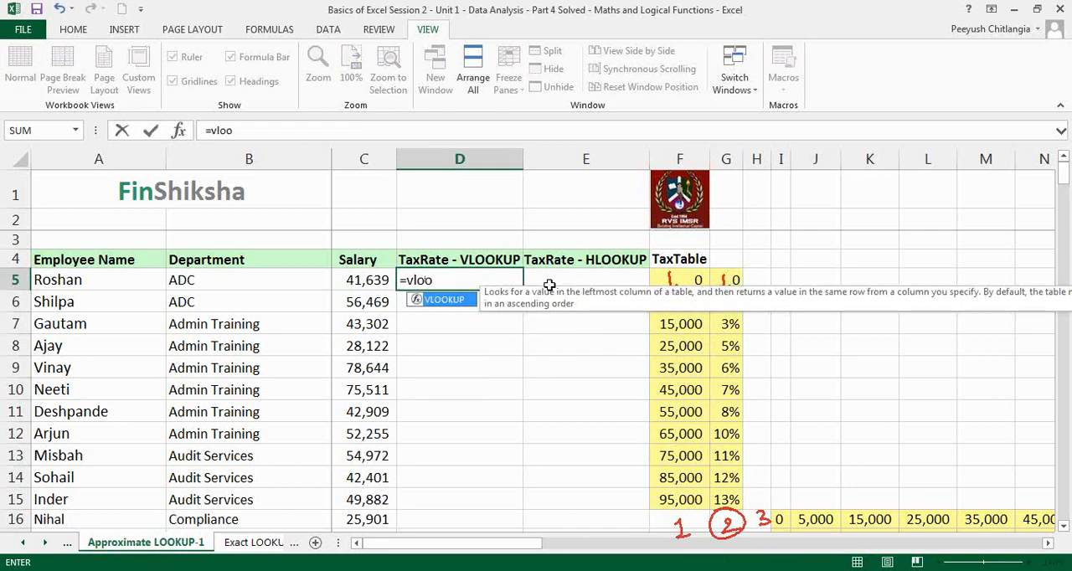
pyautogui.write('kup(')
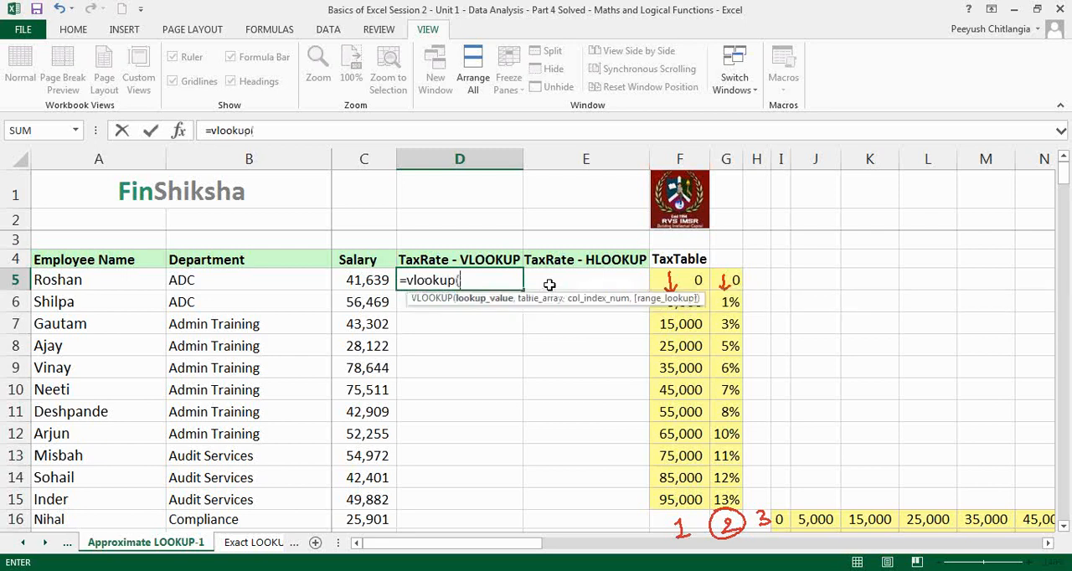
pyautogui.click(373, 279)
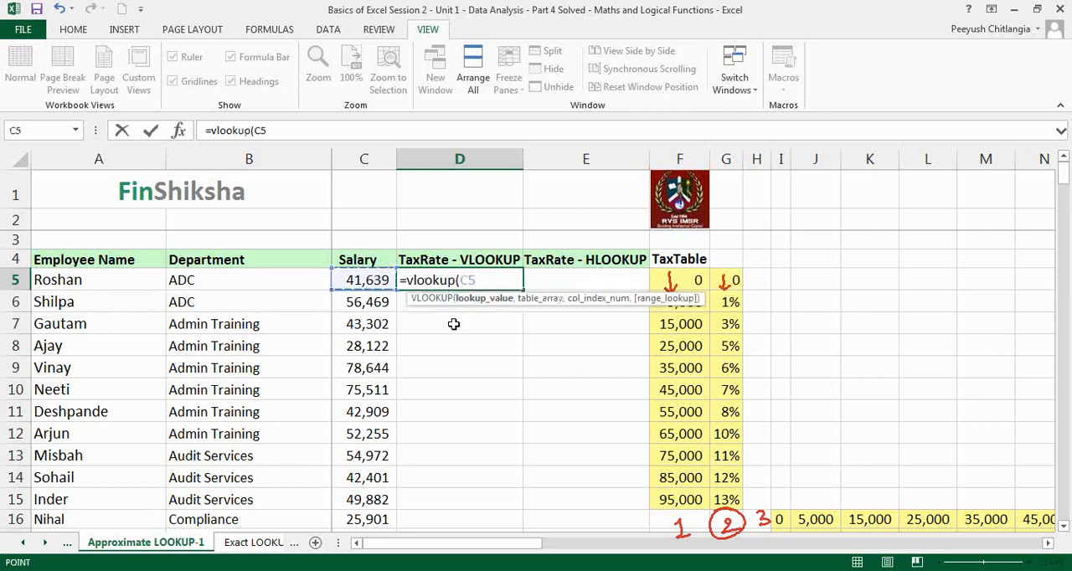
pyautogui.write(',')
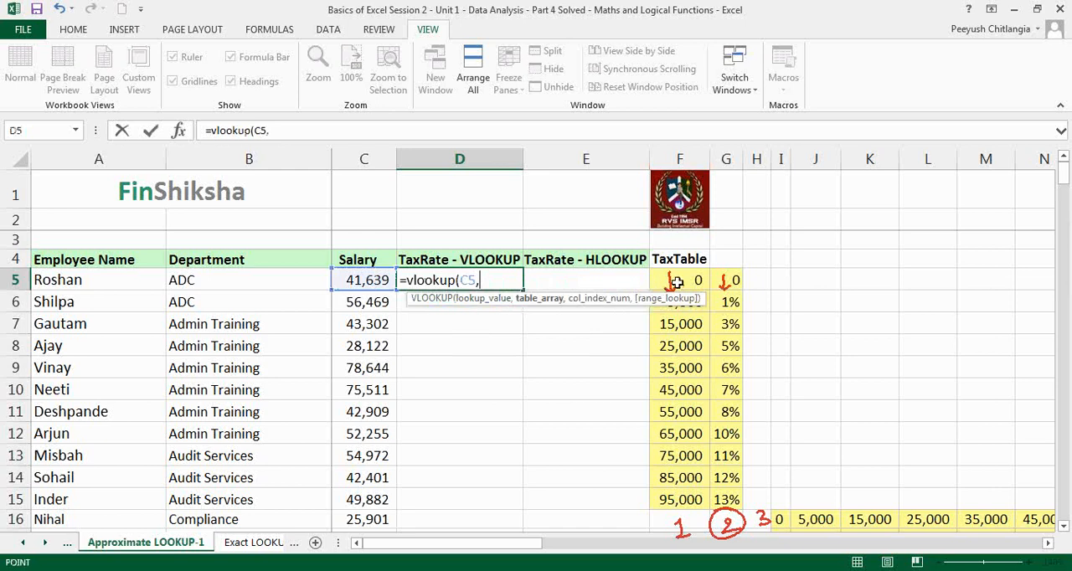
pyautogui.moveTo(677, 283); pyautogui.dragTo(733, 498)
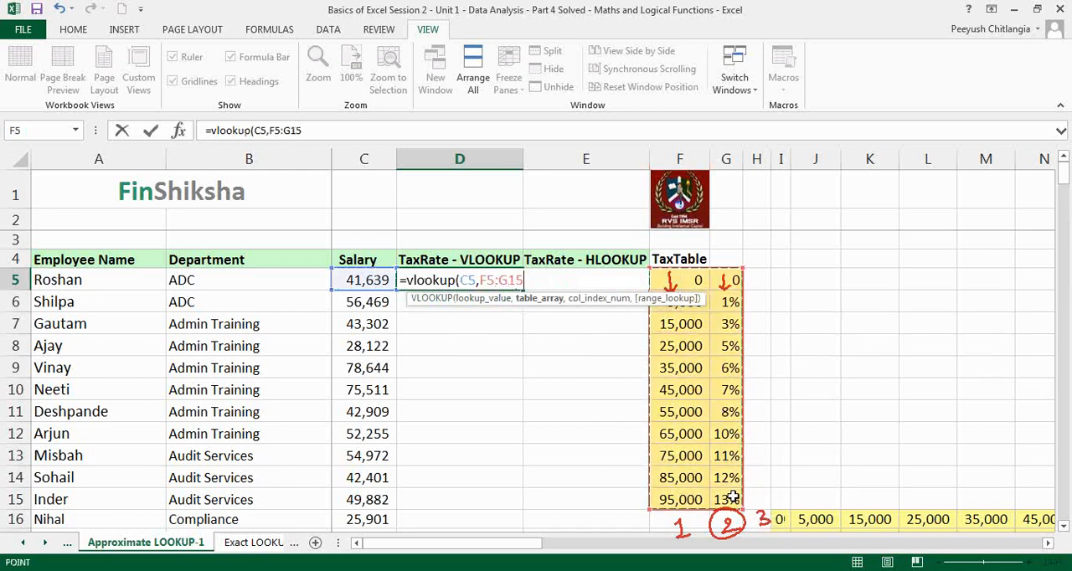
pyautogui.write(',2,')
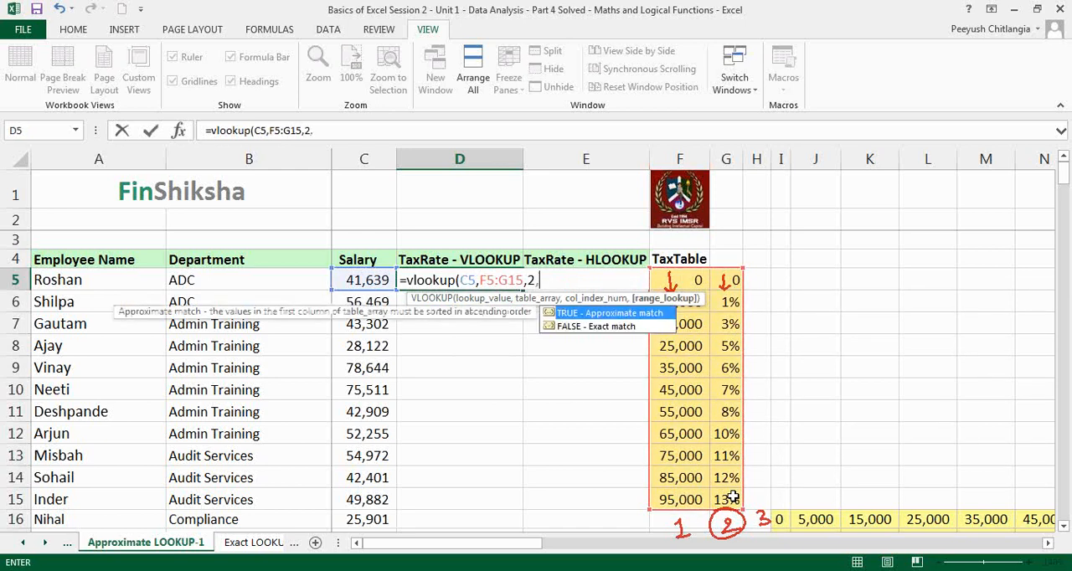
pyautogui.write('1)')
pyautogui.press('Return')
pyautogui.press('Up')
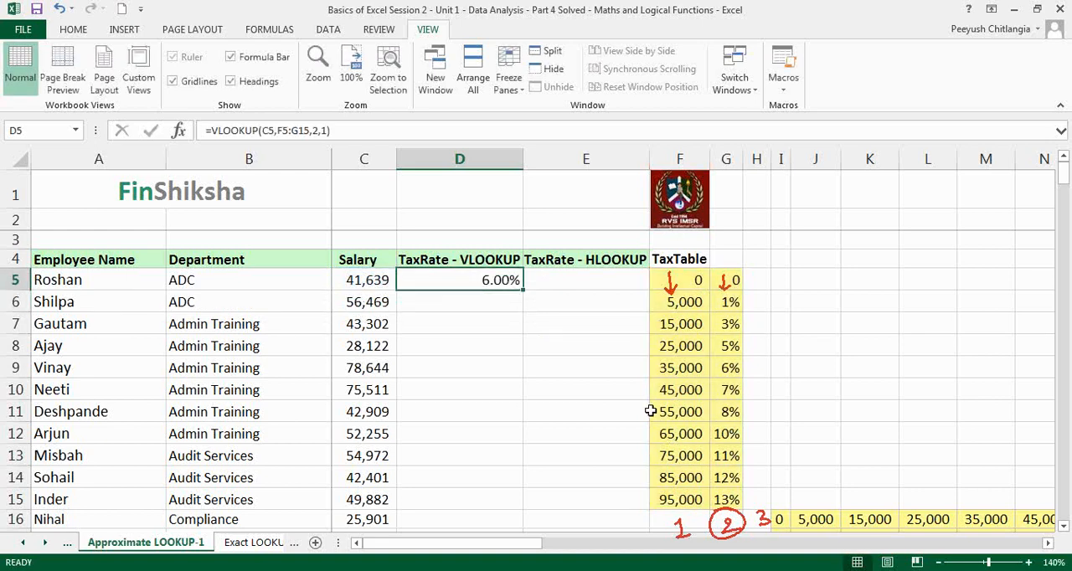
# Fill the D5 formula down to D6 and inspect the references it uses there against the tax table
pyautogui.moveTo(524, 291); pyautogui.dragTo(524, 312)
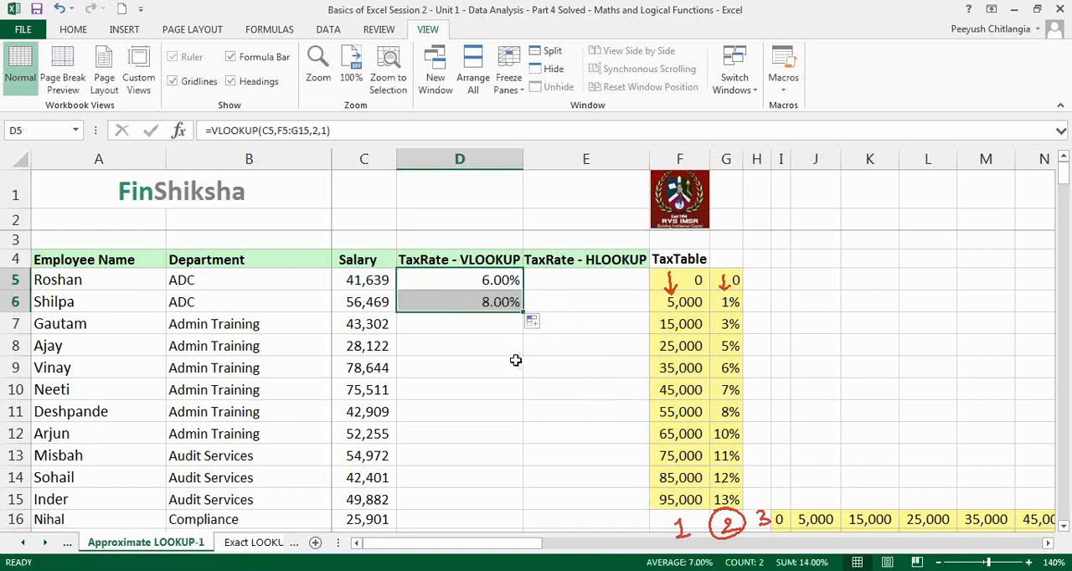
pyautogui.doubleClick(518, 303)
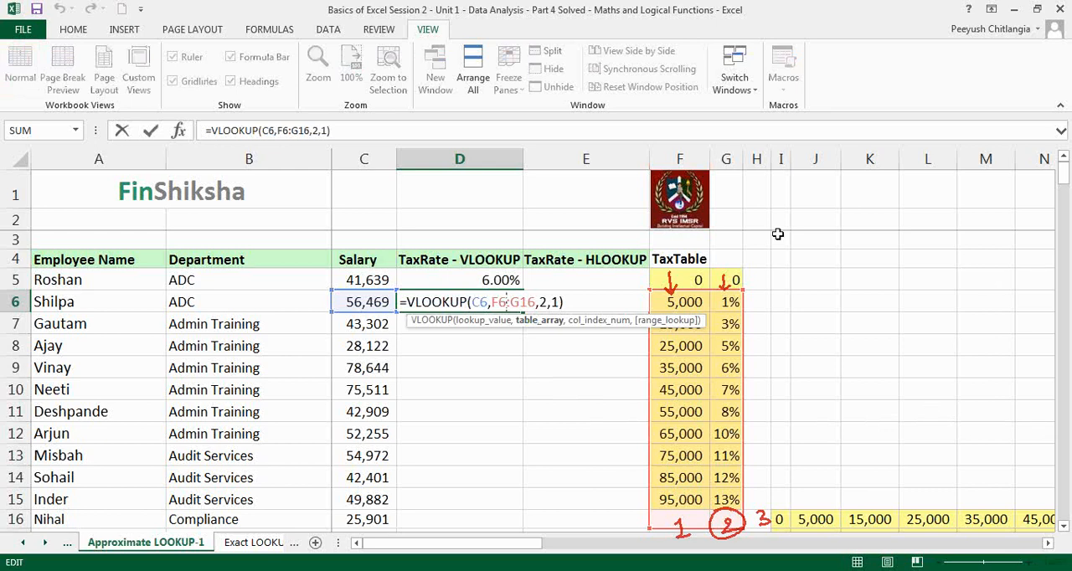
pyautogui.hotkey('alt', 'Tab')
pyautogui.press('Escape')
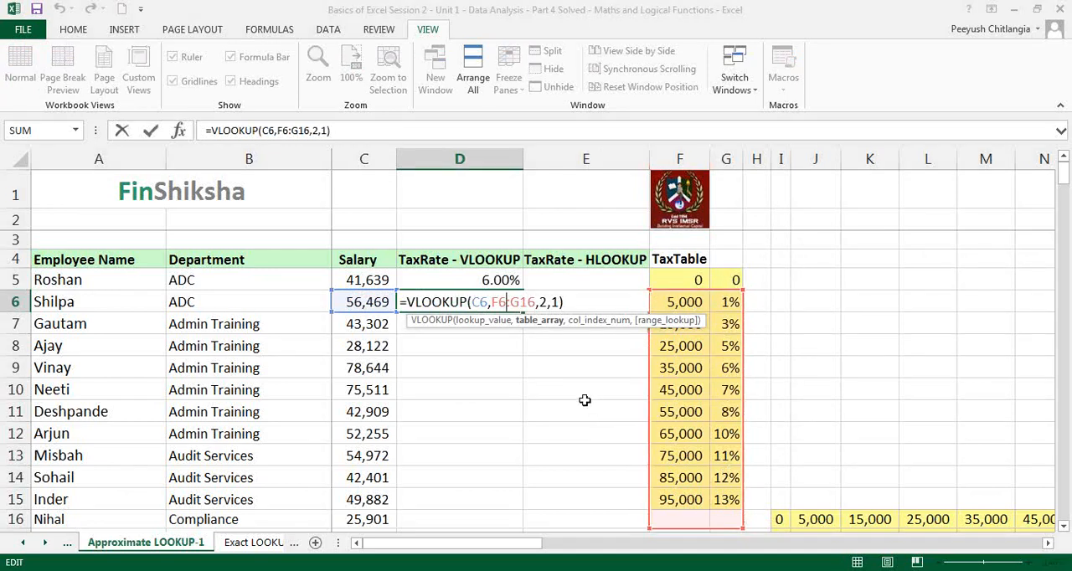
pyautogui.click(539, 280)
pyautogui.click(519, 301)
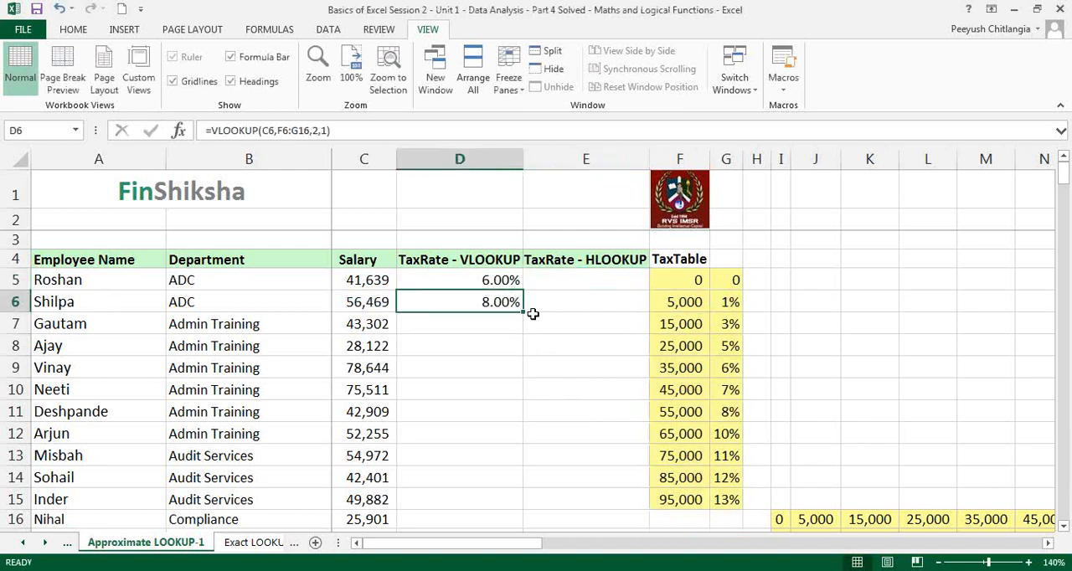
# Fill the D6 formula down to D7 and inspect its table array reference
pyautogui.moveTo(527, 317); pyautogui.dragTo(526, 335)
pyautogui.press('F2')
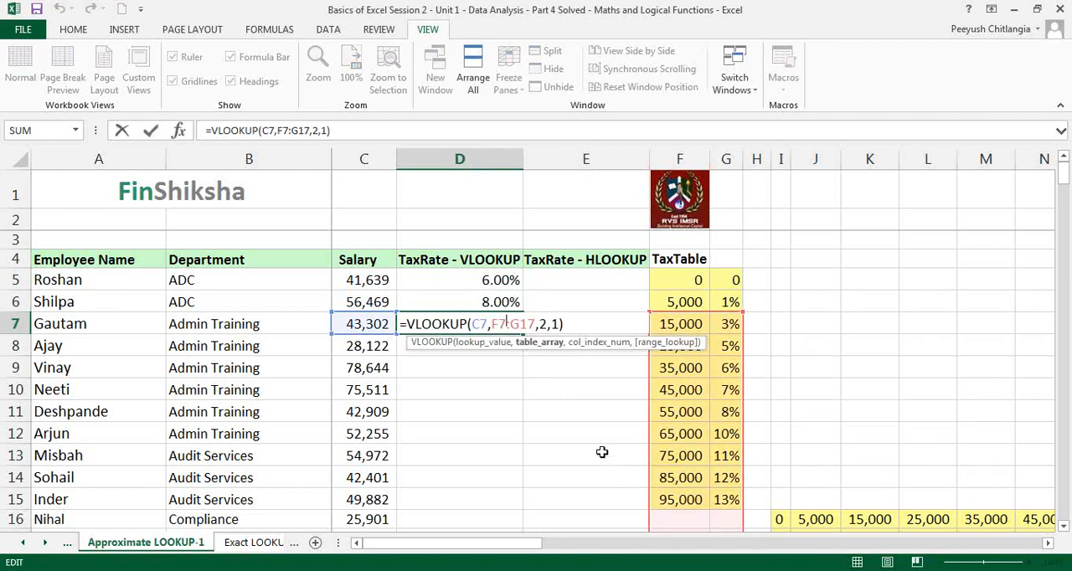
pyautogui.press('Escape')
# Test the D7 lookup with a salary of 3000 in C7, inspect its references, and undo the salary change
pyautogui.click(375, 333)
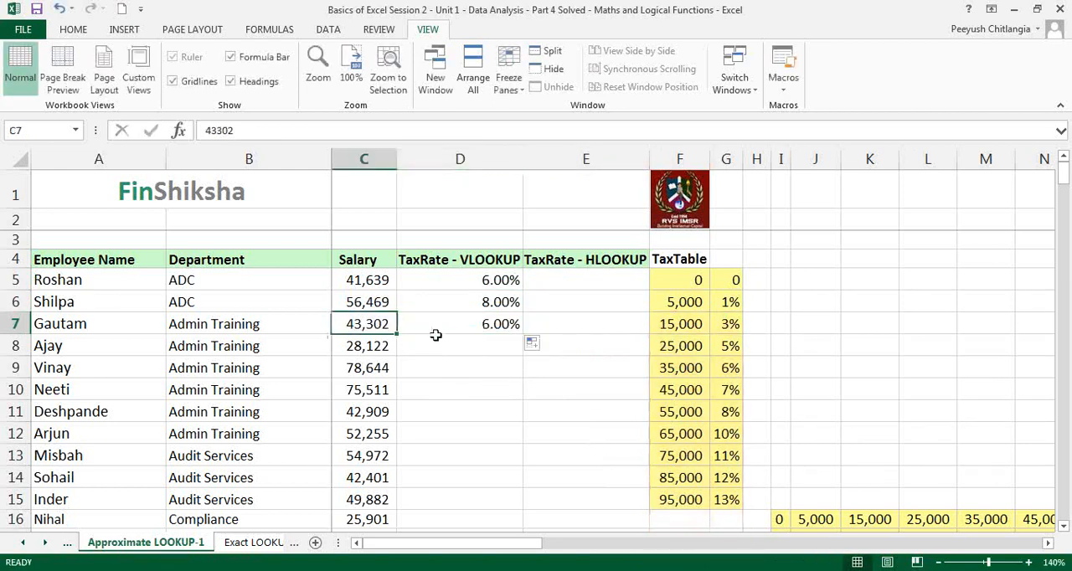
pyautogui.write('3000')
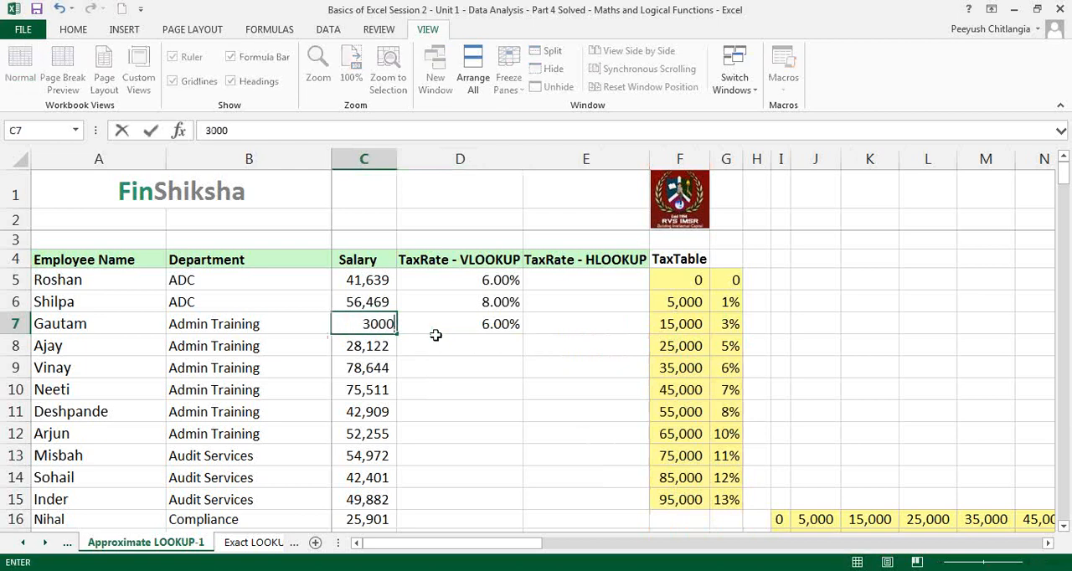
pyautogui.press('Return')
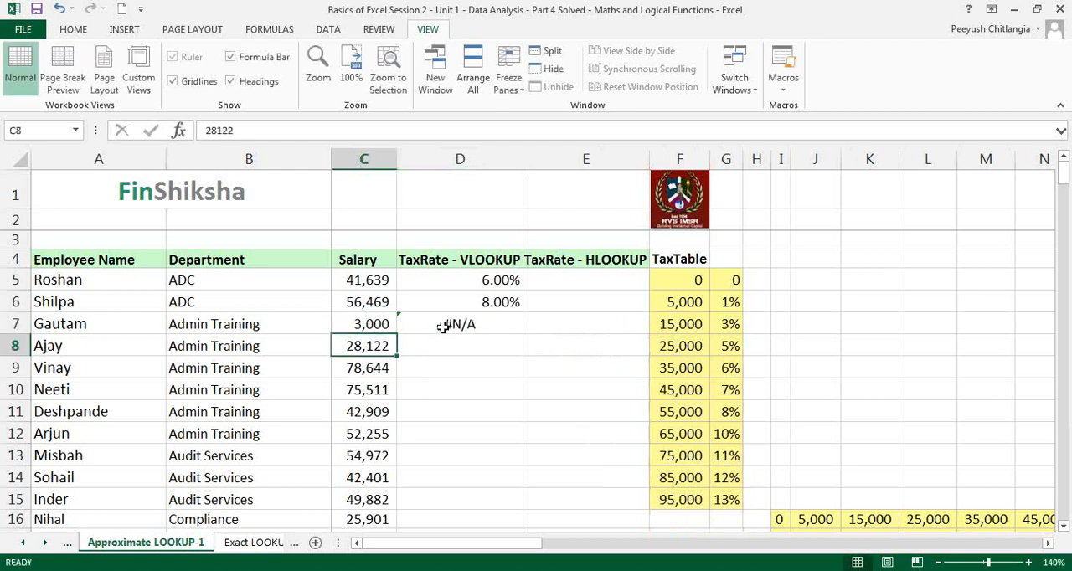
pyautogui.click(444, 326)
pyautogui.doubleClick(519, 335)
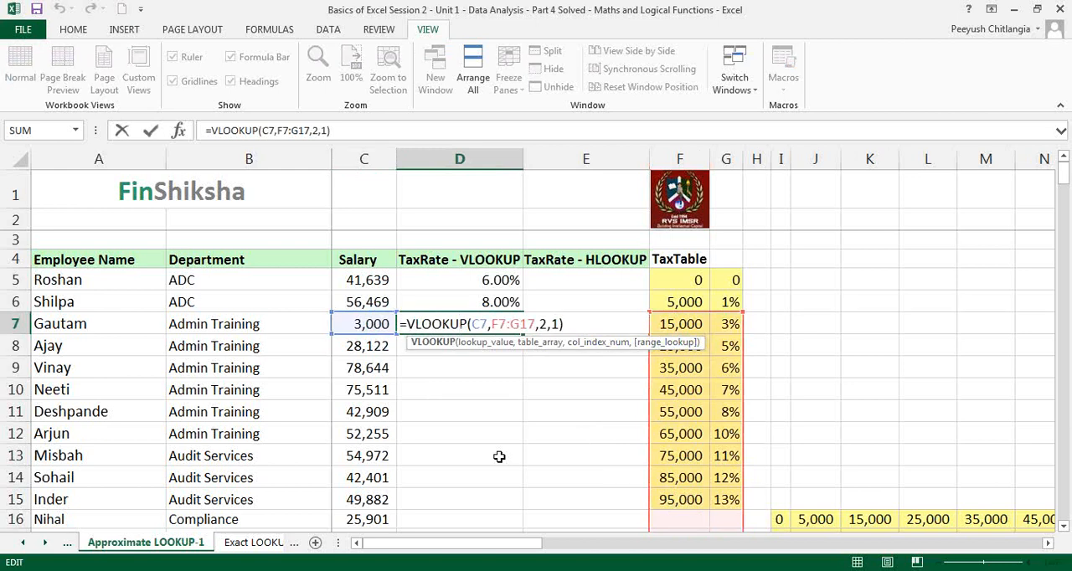
pyautogui.press('Escape')
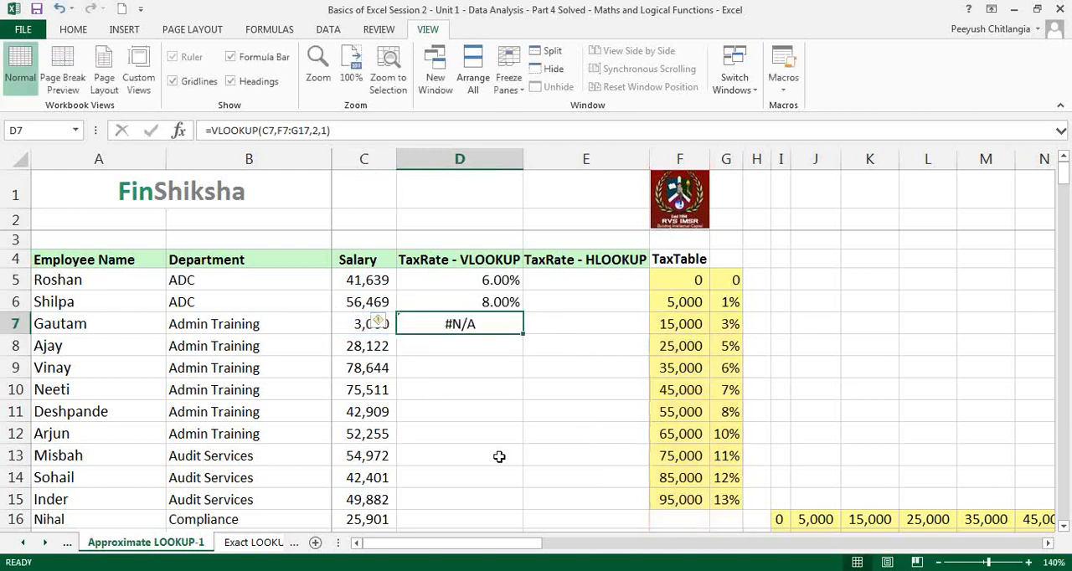
pyautogui.hotkey('ctrl', 'z')
# Make the table array in the D5 VLOOKUP formula absolute as $F$5:$G$15
pyautogui.doubleClick(491, 279)
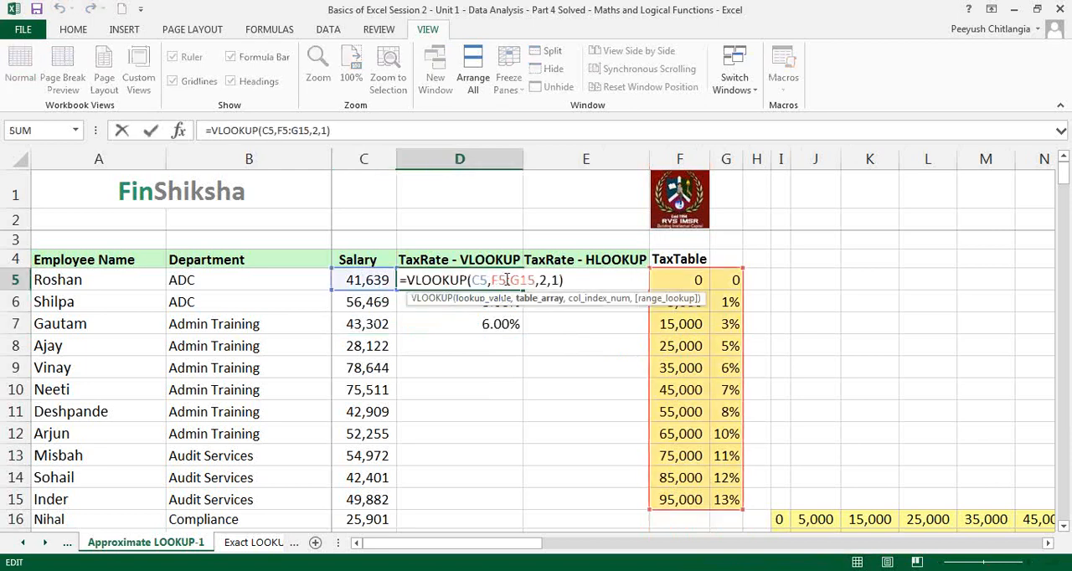
pyautogui.moveTo(492, 280); pyautogui.dragTo(522, 279)
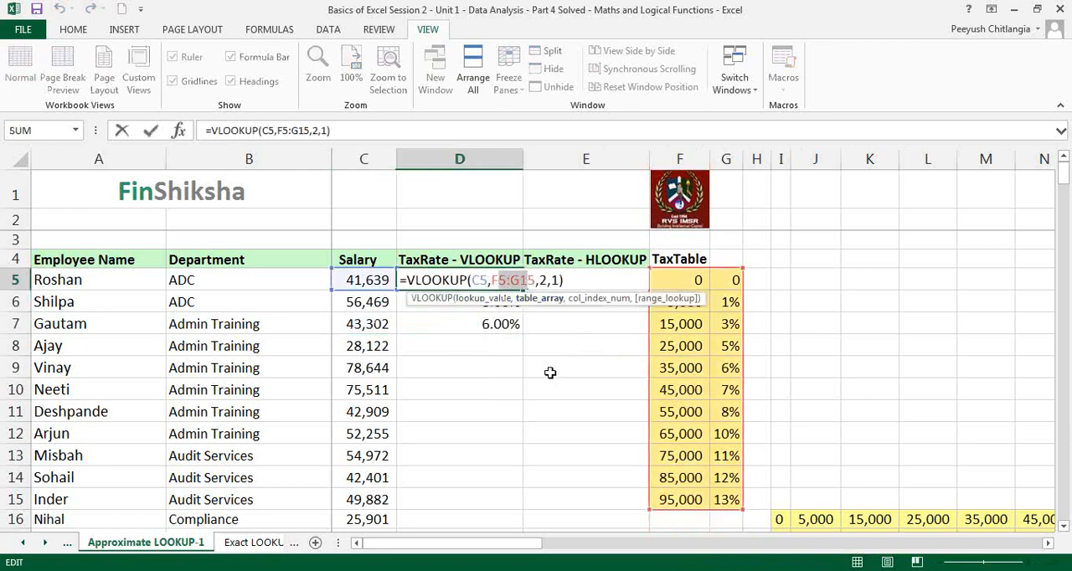
pyautogui.moveTo(495, 280); pyautogui.dragTo(537, 280)
pyautogui.press('F4')
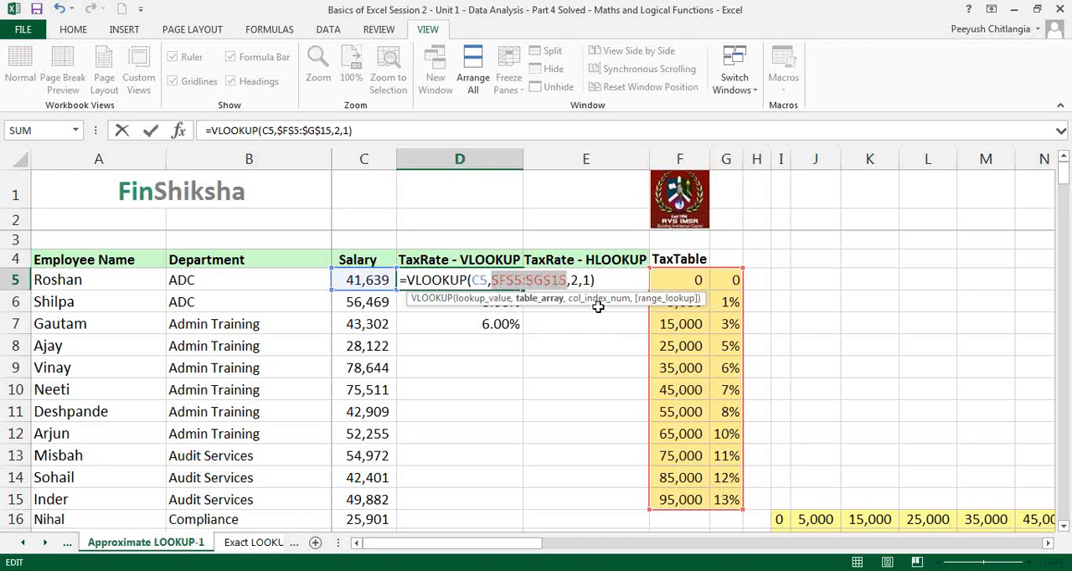
pyautogui.click(781, 225)
pyautogui.click(784, 238)
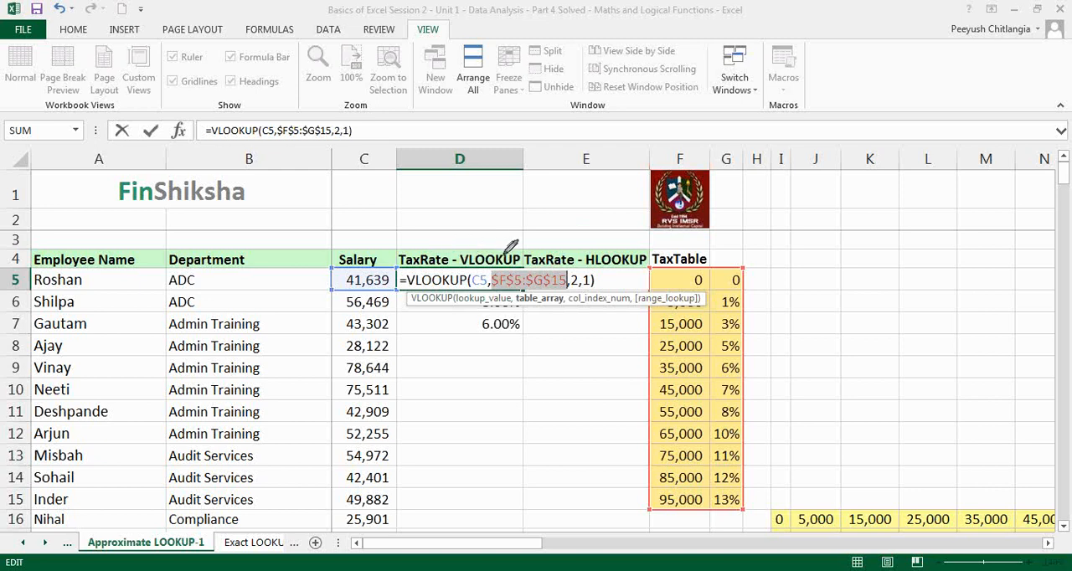
pyautogui.moveTo(491, 269)
pyautogui.mouseDown()
pyautogui.moveTo(568, 263)
pyautogui.moveTo(568, 289)
pyautogui.mouseUp()
pyautogui.moveTo(423, 219)
pyautogui.mouseDown()
pyautogui.moveTo(428, 186)
pyautogui.moveTo(438, 201)
pyautogui.moveTo(502, 206)
pyautogui.moveTo(565, 177)
pyautogui.moveTo(566, 203)
pyautogui.mouseUp()
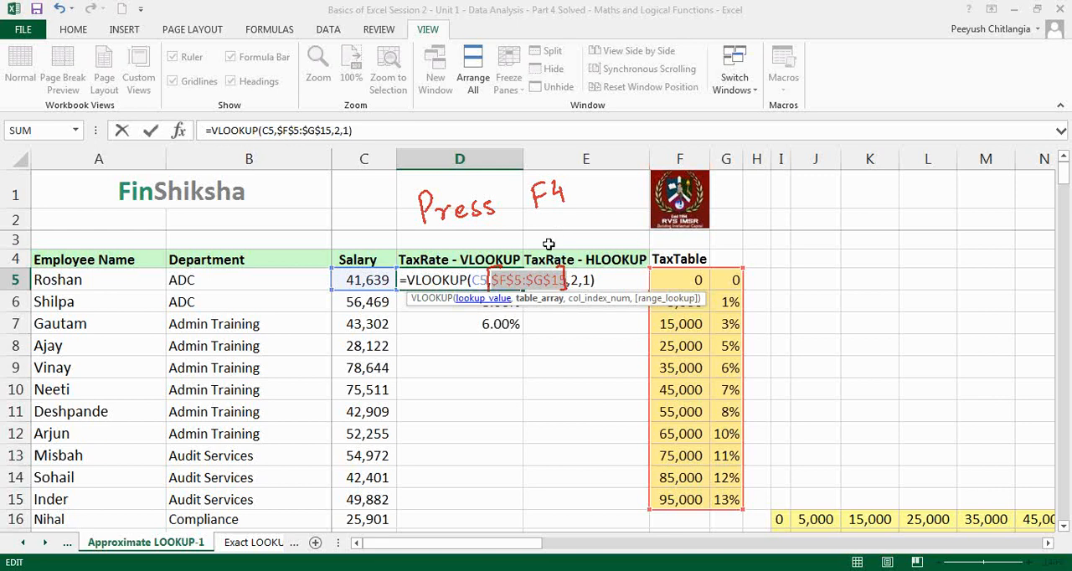
pyautogui.click(789, 298)
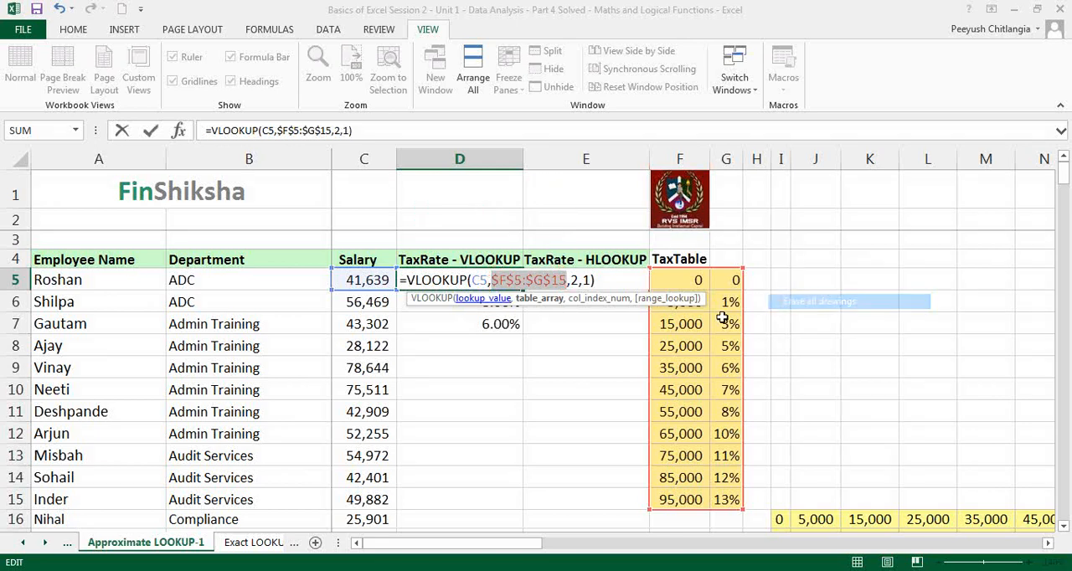
# Commit the edited D5 formula and fill it down the VLOOKUP tax rate column to D25
pyautogui.click(577, 280)
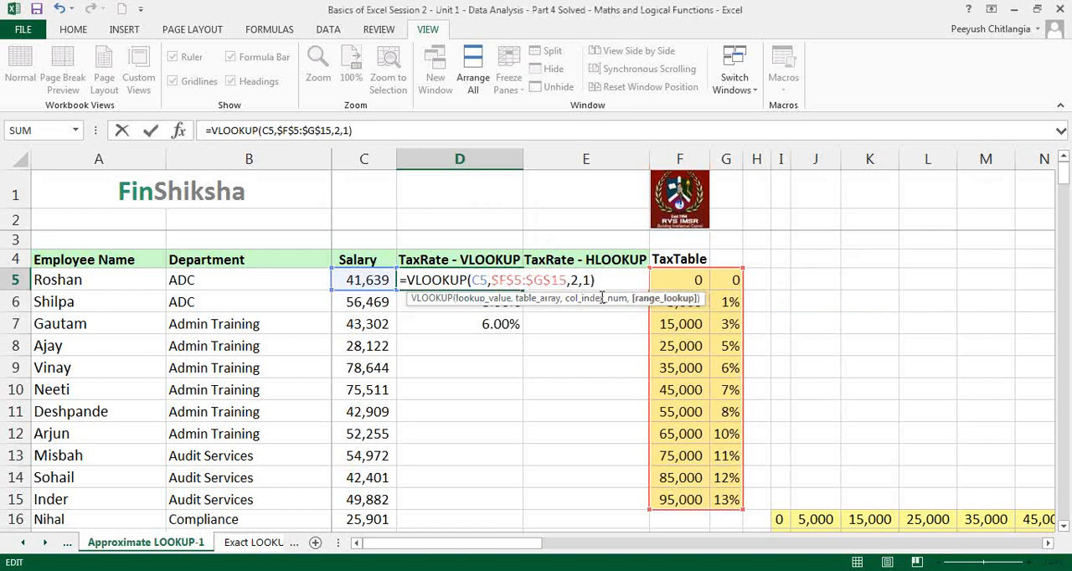
pyautogui.hotkey('ctrl', 'Return')
pyautogui.press('Return')
pyautogui.click(505, 275)
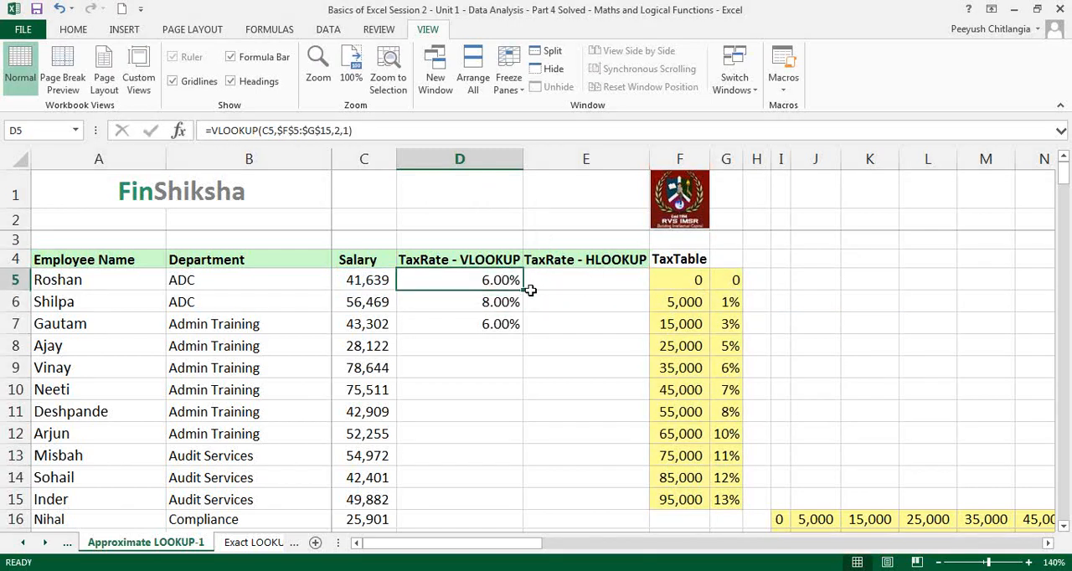
pyautogui.moveTo(523, 289); pyautogui.dragTo(497, 477)
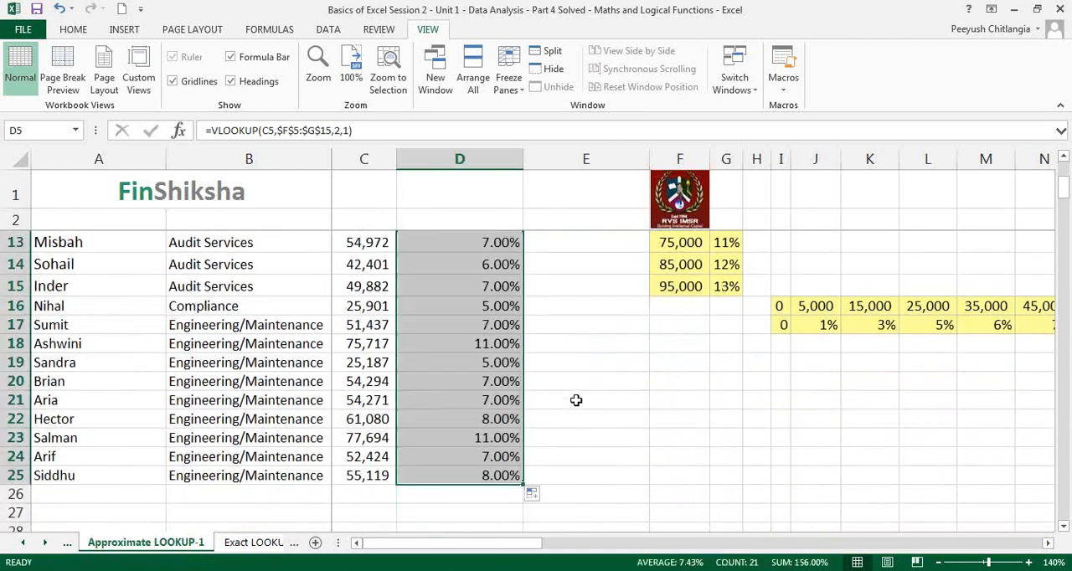
# Check the tax rate in D13 against the salary in C13 and the nearby salary brackets of the tax table
pyautogui.scroll(4, 571, 382)
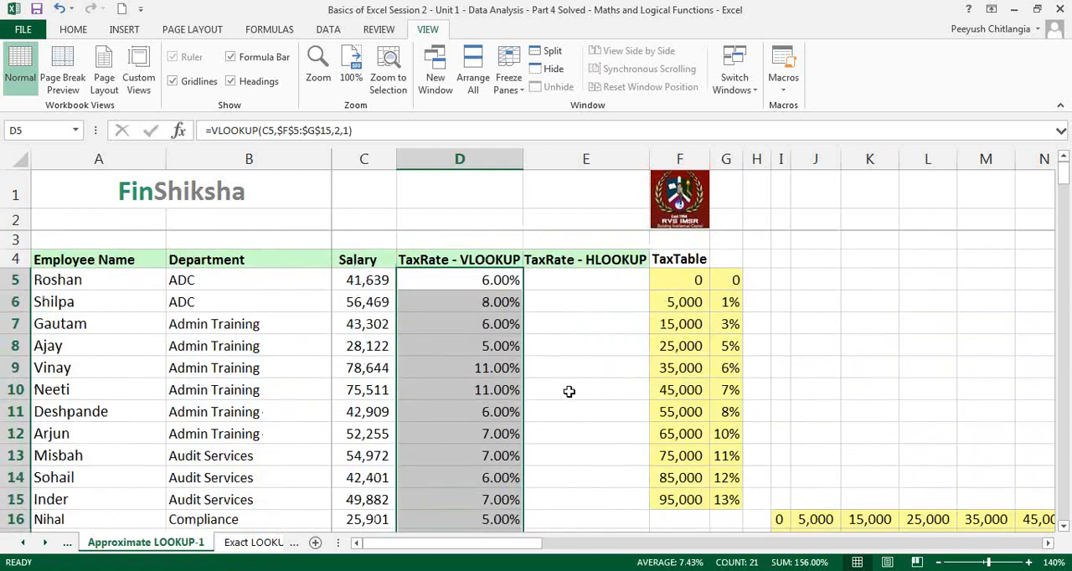
pyautogui.click(368, 461)
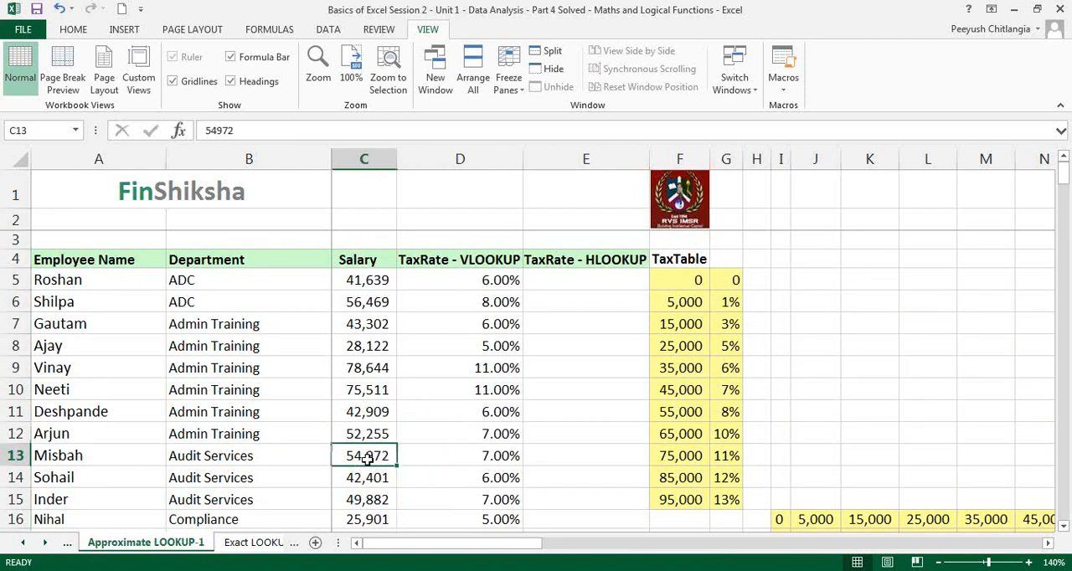
pyautogui.click(453, 462)
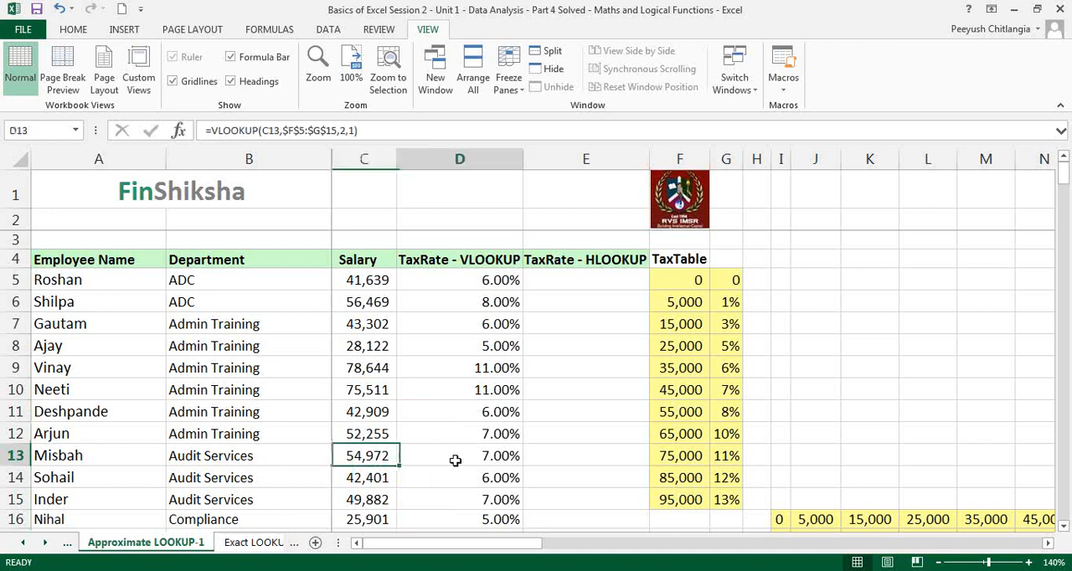
pyautogui.click(670, 410)
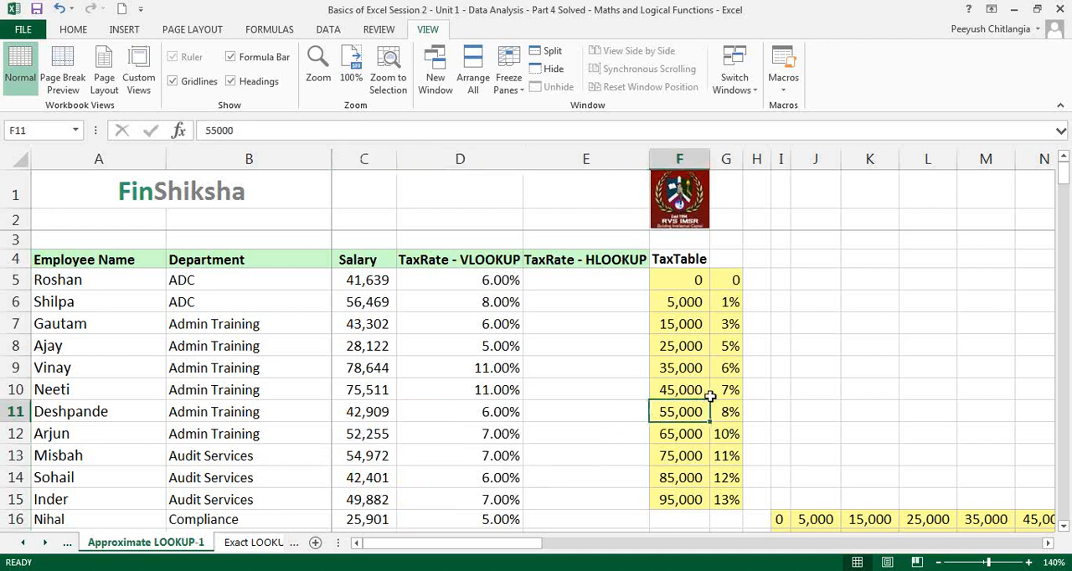
pyautogui.click(367, 462)
pyautogui.click(372, 391)
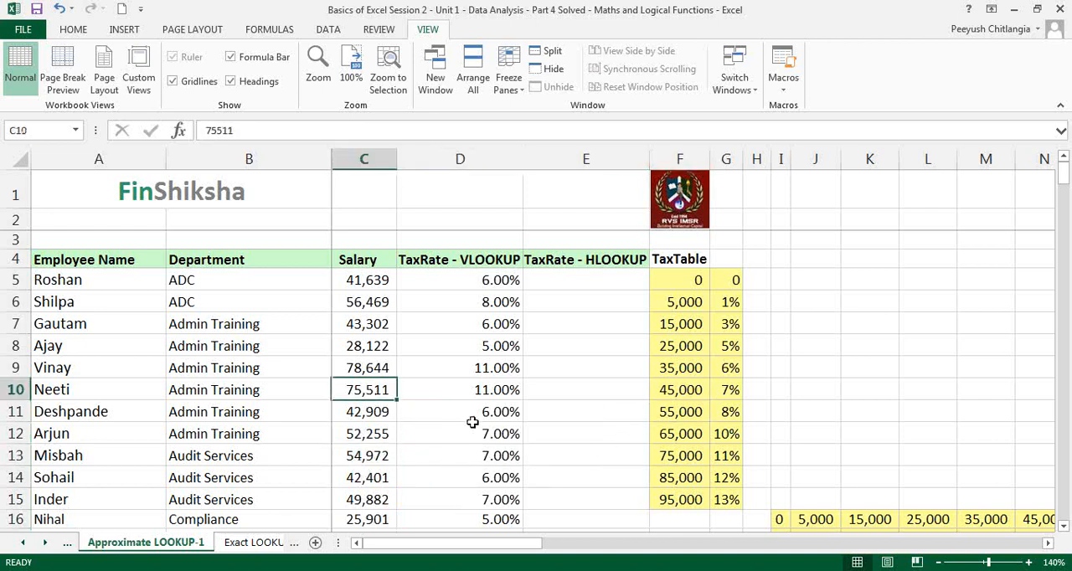
# Test the lookup by changing the salary in C9 to 86000, and return to C9
pyautogui.click(366, 368)
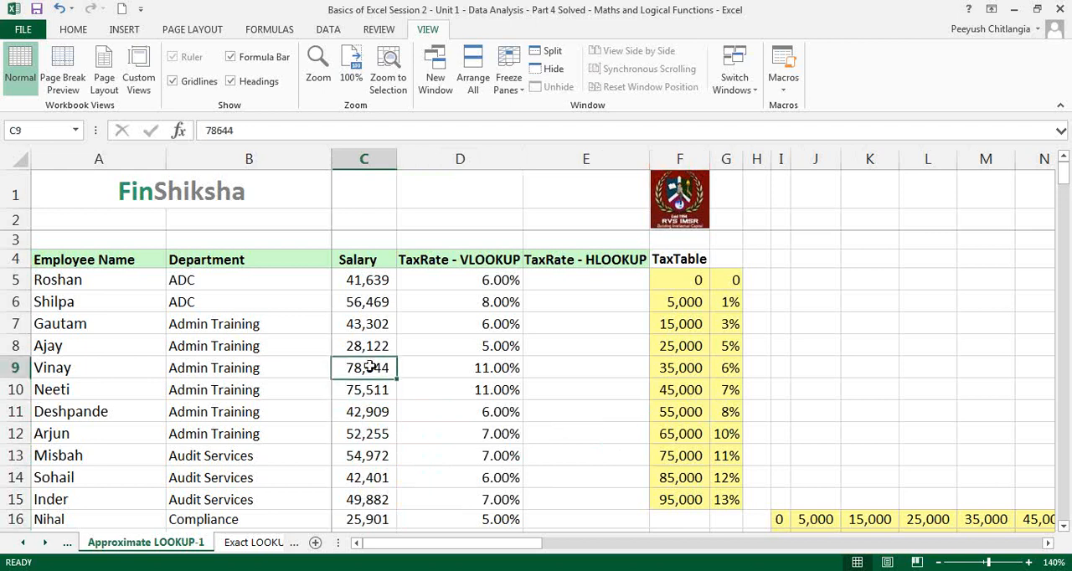
pyautogui.write('86000')
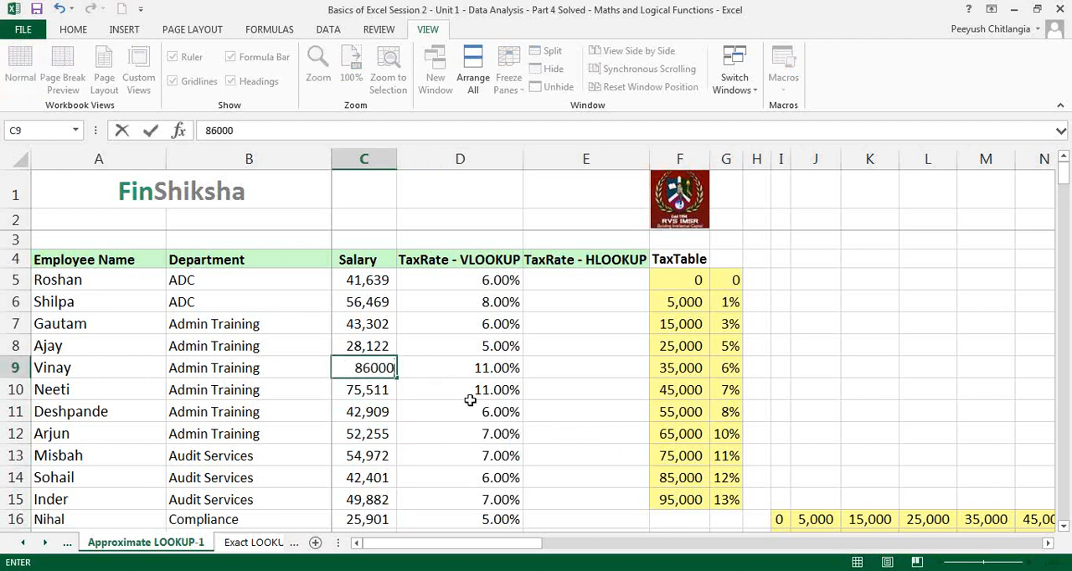
pyautogui.press('Return')
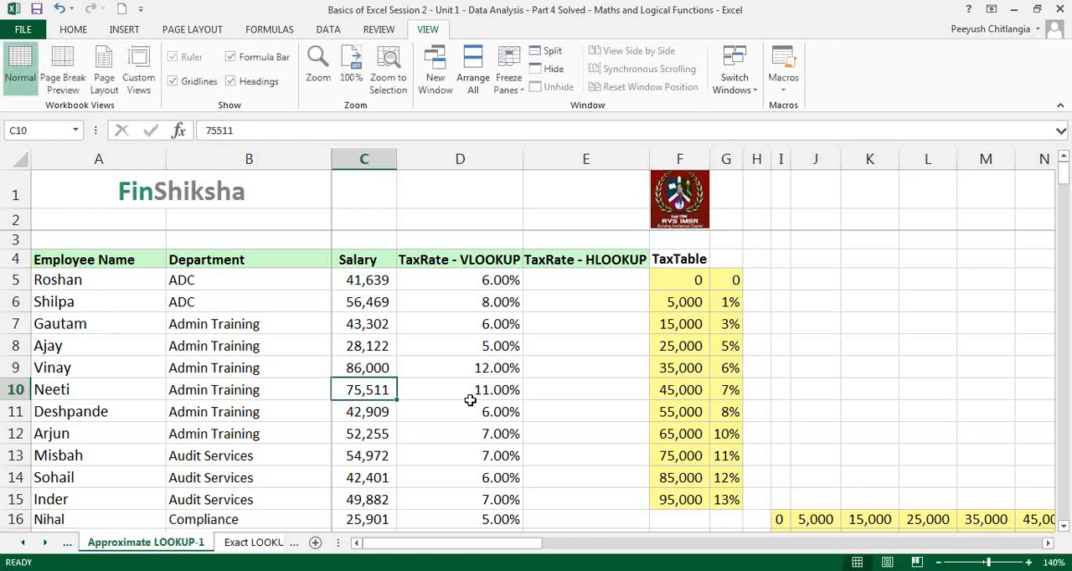
pyautogui.press('Up')
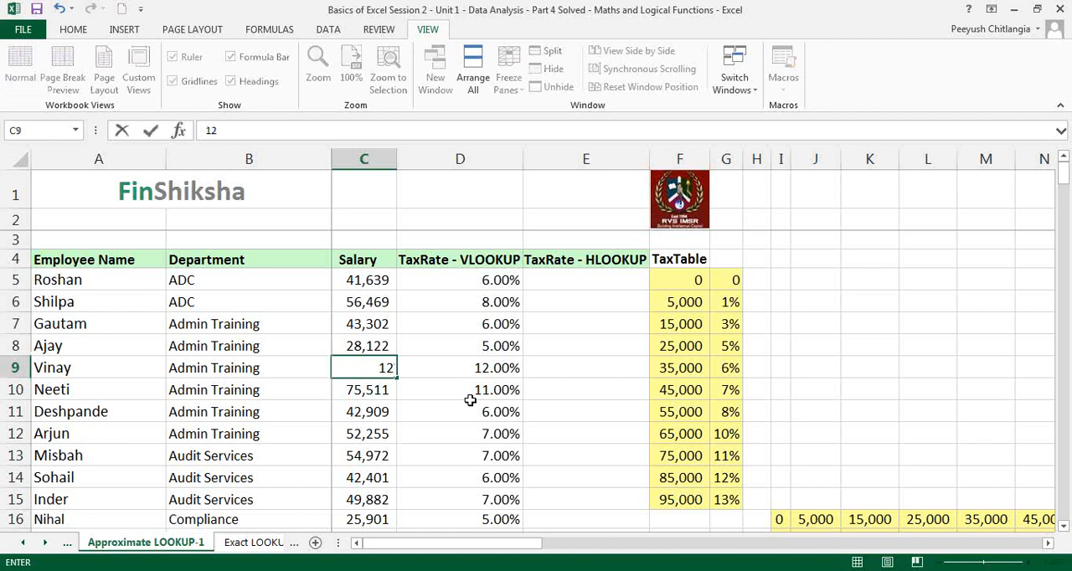
# Test the lookup with a salary of 12000 in C9, and undo both test salary changes in that cell
pyautogui.write('0000')
pyautogui.press('BackSpace')
pyautogui.press('Return')
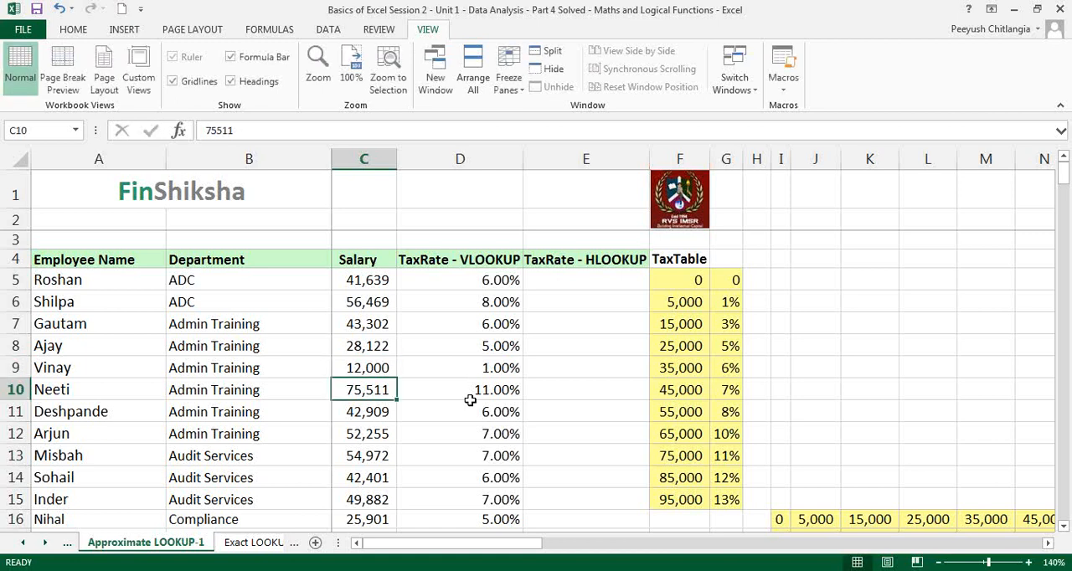
pyautogui.hotkey('ctrl', 'z')
pyautogui.hotkey('ctrl', 'z')
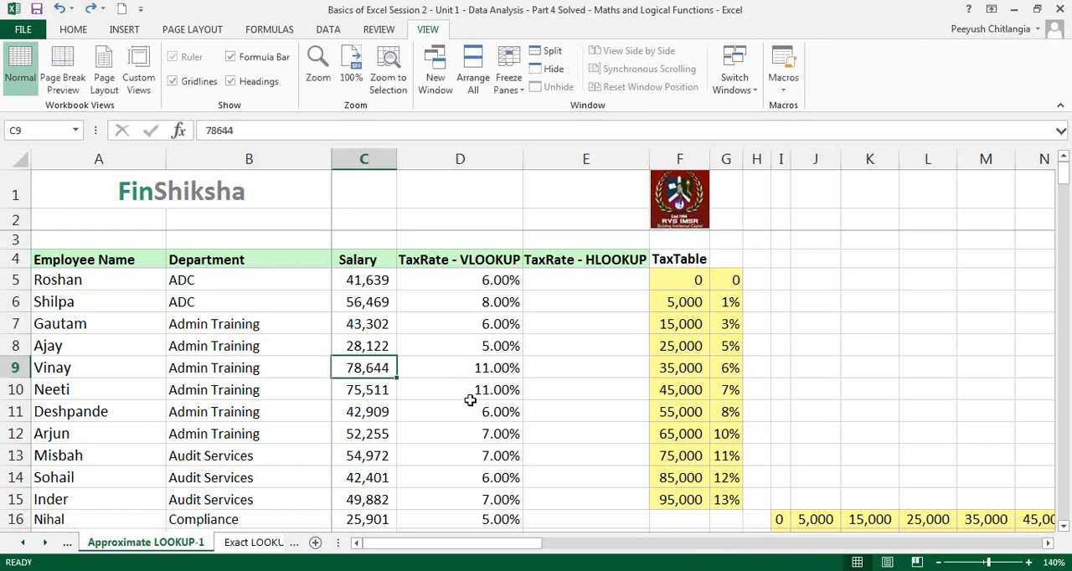
# Examine the vertical tax table in F5:G15 and the employee salaries in C5:C12 that are looked up in it
pyautogui.moveTo(681, 278); pyautogui.dragTo(725, 492)
pyautogui.click(779, 450)
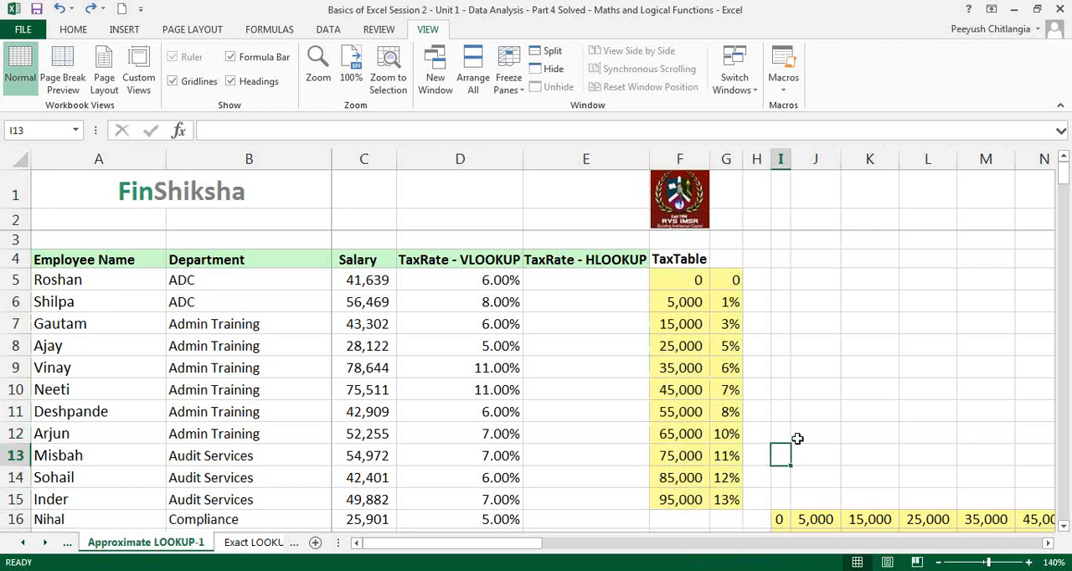
pyautogui.moveTo(373, 285); pyautogui.dragTo(373, 434)
pyautogui.click(373, 434)
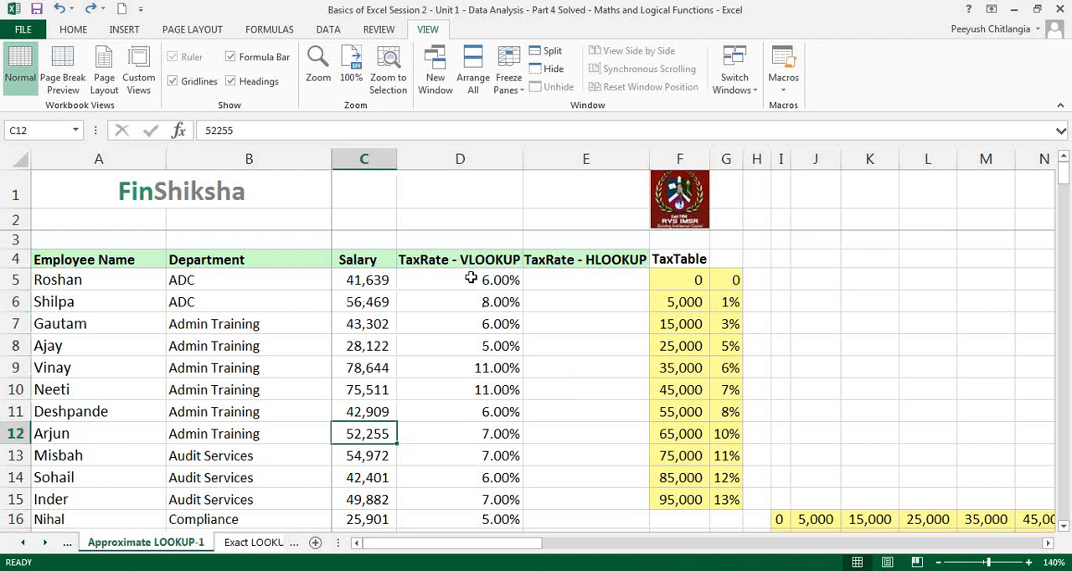
# Look through the horizontal tax table in I16:S17 across to its highest salary brackets
pyautogui.click(557, 279)
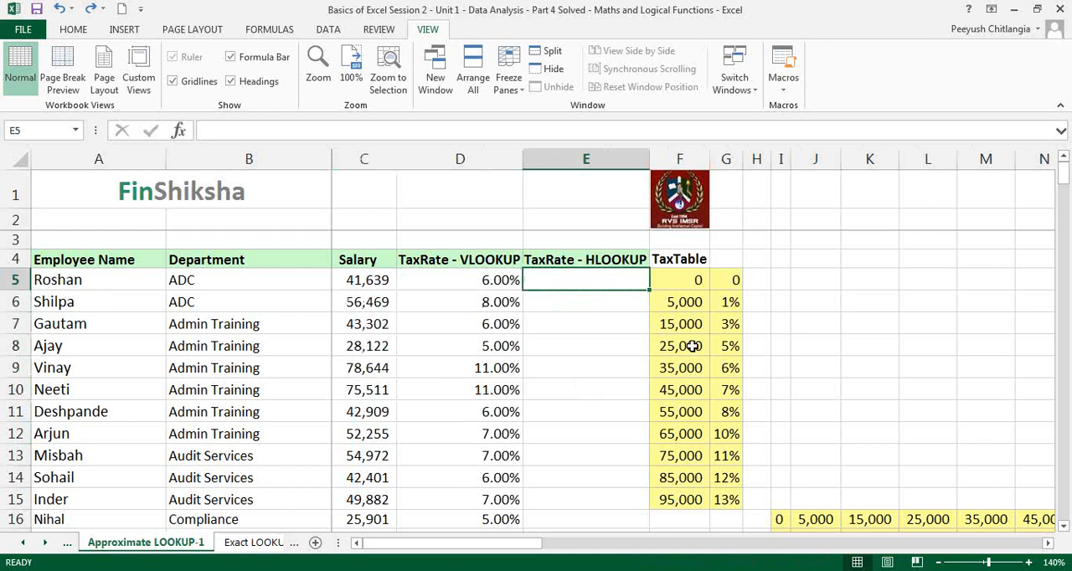
pyautogui.click(781, 519)
pyautogui.press('Down')
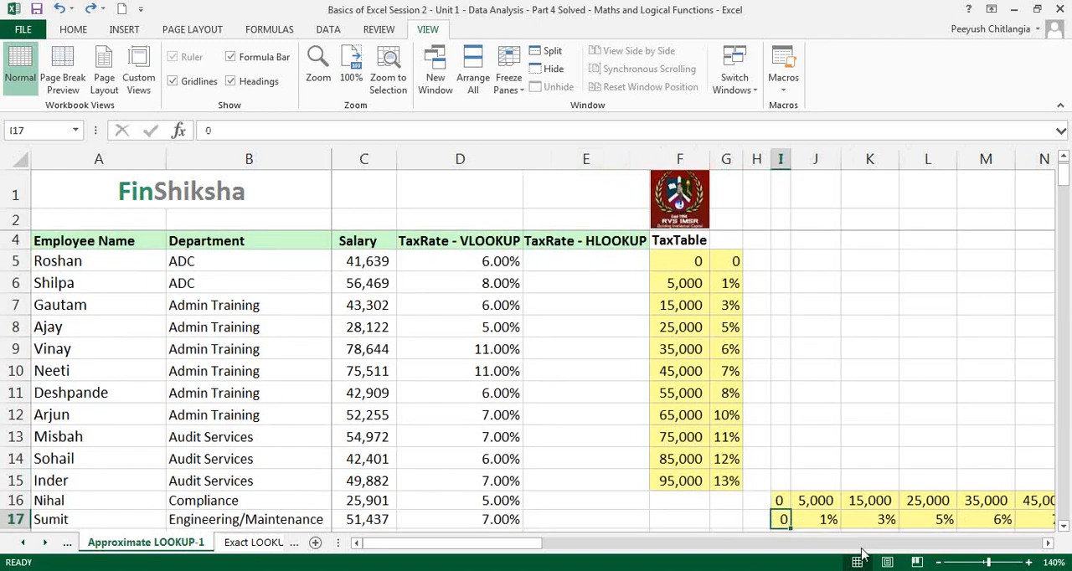
pyautogui.press('Right')
pyautogui.press('Right')
pyautogui.press('Right')
pyautogui.press('Right')
pyautogui.press('Right')
pyautogui.press('Right')
pyautogui.press('Right')
pyautogui.press('Right')
pyautogui.press('Right')
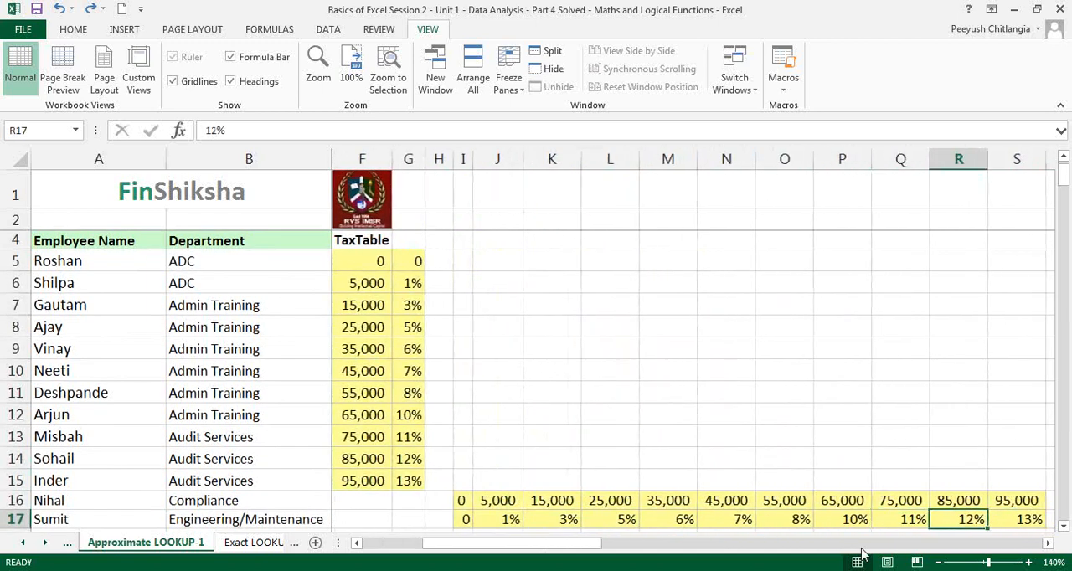
pyautogui.press('Down')
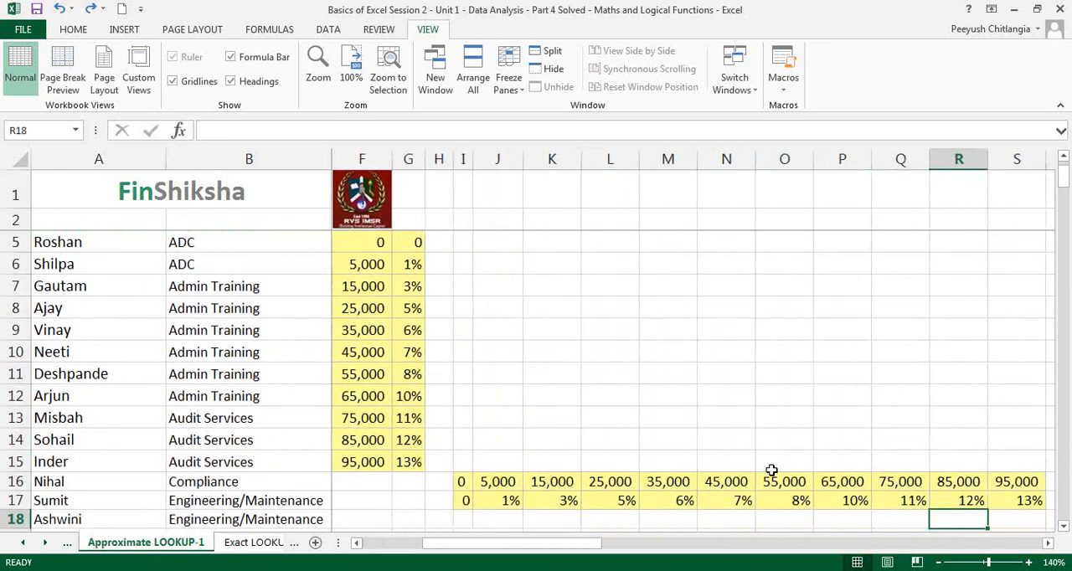
pyautogui.click(782, 234)
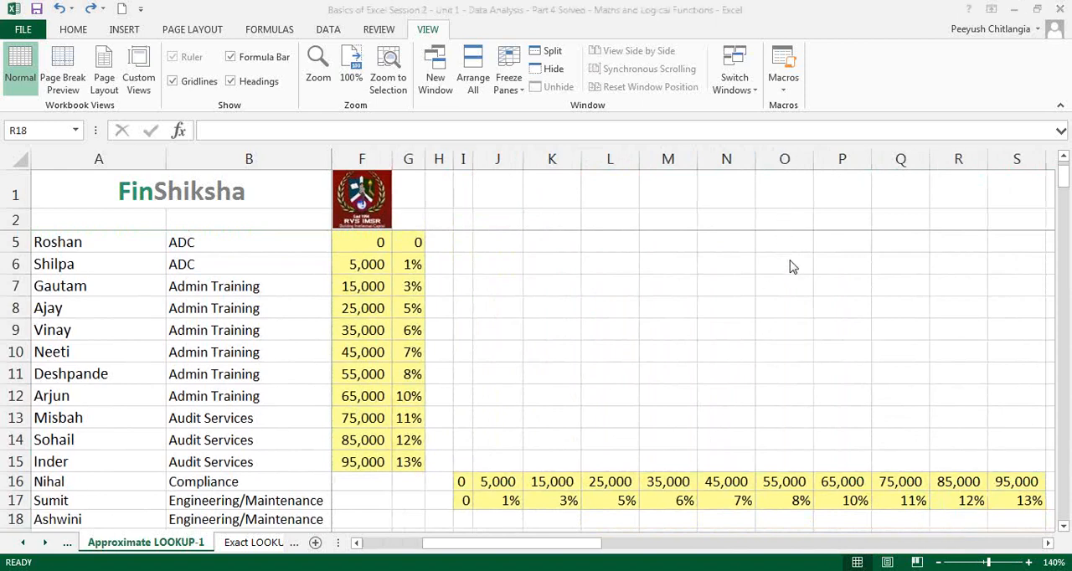
pyautogui.click(789, 262)
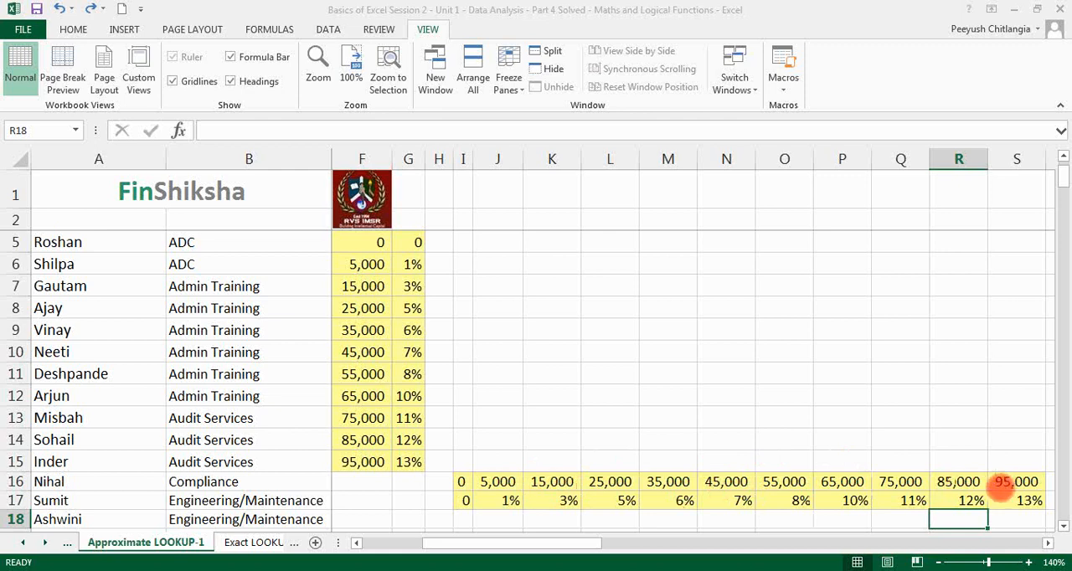
# Compare the salary brackets in row 16 of the horizontal tax table with the tax rates beneath them in row 17
pyautogui.click(469, 461)
pyautogui.press('Down')
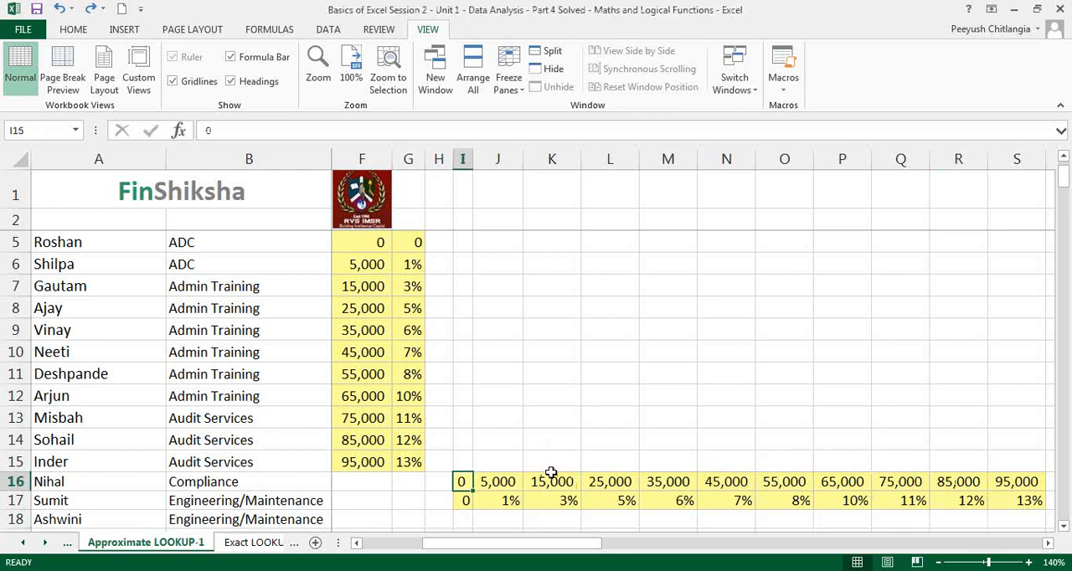
pyautogui.press('Down')
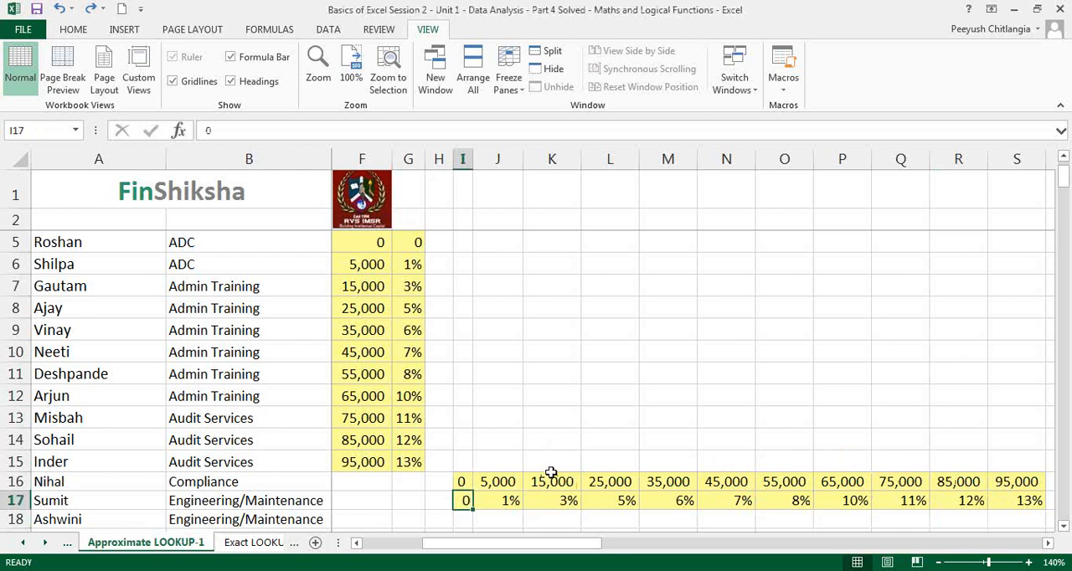
pyautogui.press('Right')
pyautogui.press('Right')
pyautogui.press('Up')
pyautogui.press('Right')
pyautogui.press('Right')
pyautogui.press('Right')
pyautogui.press('Left')
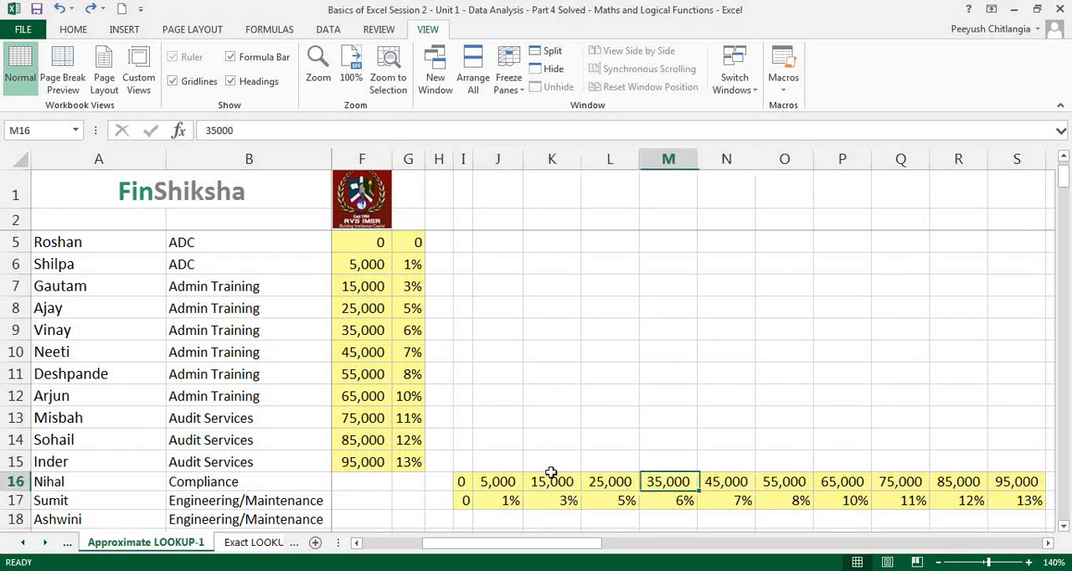
# Start an HLOOKUP formula in E5, open its function arguments and set the lookup value to the salary in C5
pyautogui.press('Left')
pyautogui.press('Left')
pyautogui.press('Left')
pyautogui.press('Left')
pyautogui.press('Left')
pyautogui.press('Left')
pyautogui.press('Left')
pyautogui.press('Left')
pyautogui.press('Left')
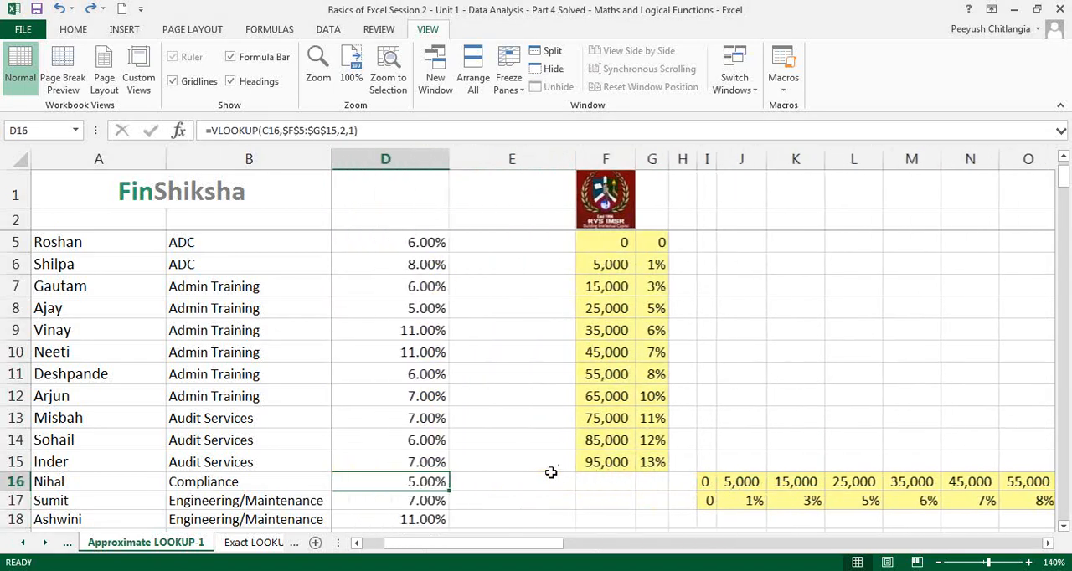
pyautogui.press('Up')
pyautogui.press('Up')
pyautogui.press('Up')
pyautogui.press('Up')
pyautogui.press('Up')
pyautogui.press('Up')
pyautogui.press('Up')
pyautogui.press('Up')
pyautogui.press('Up')
pyautogui.press('Up')
pyautogui.press('Up')
pyautogui.press('Up')
pyautogui.press('Up')
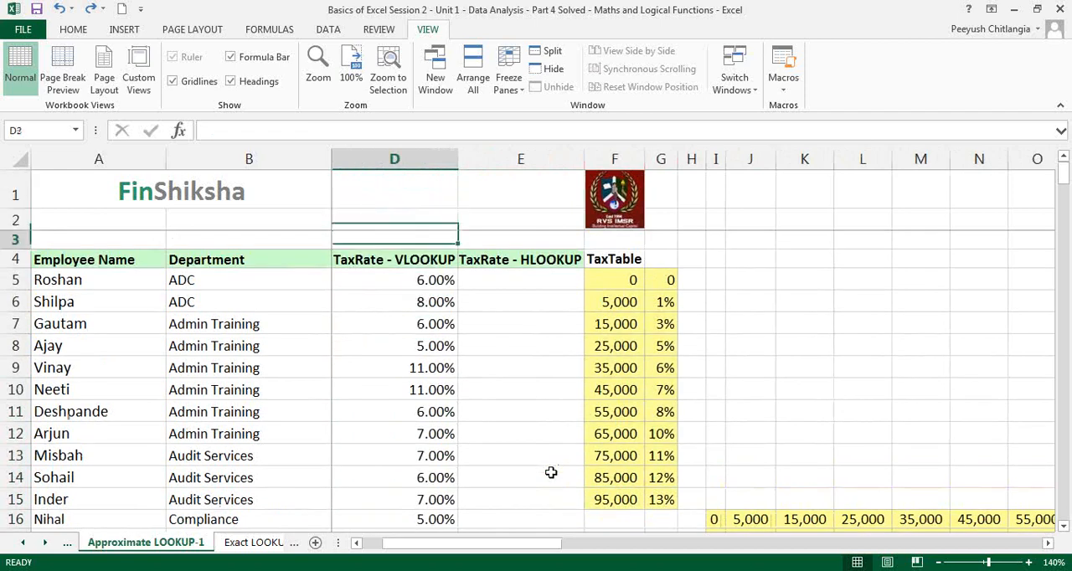
pyautogui.press('Down')
pyautogui.press('Down')
pyautogui.press('Right')
pyautogui.write('=')
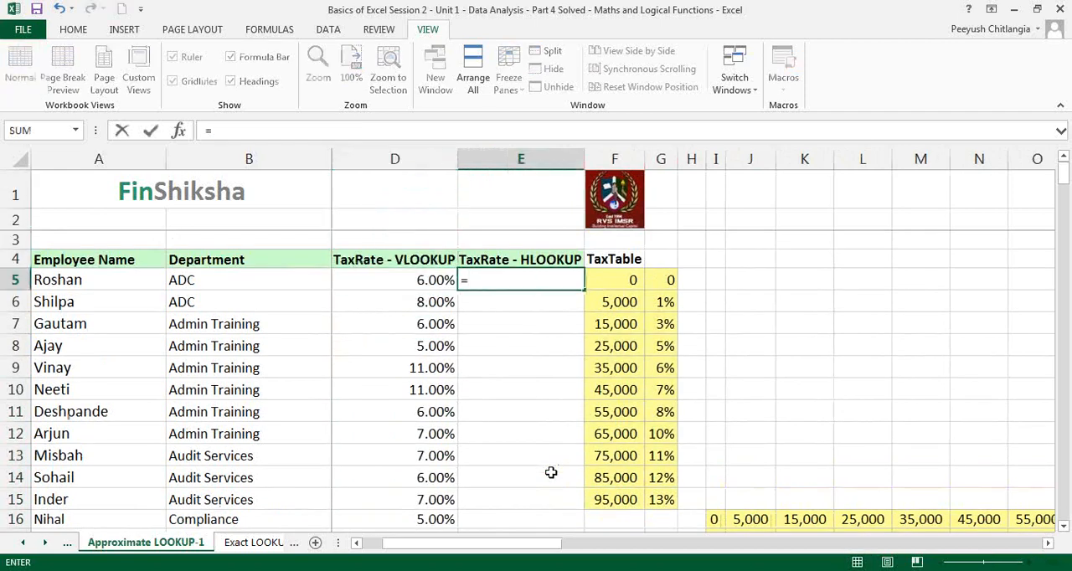
pyautogui.write('hlookup(')
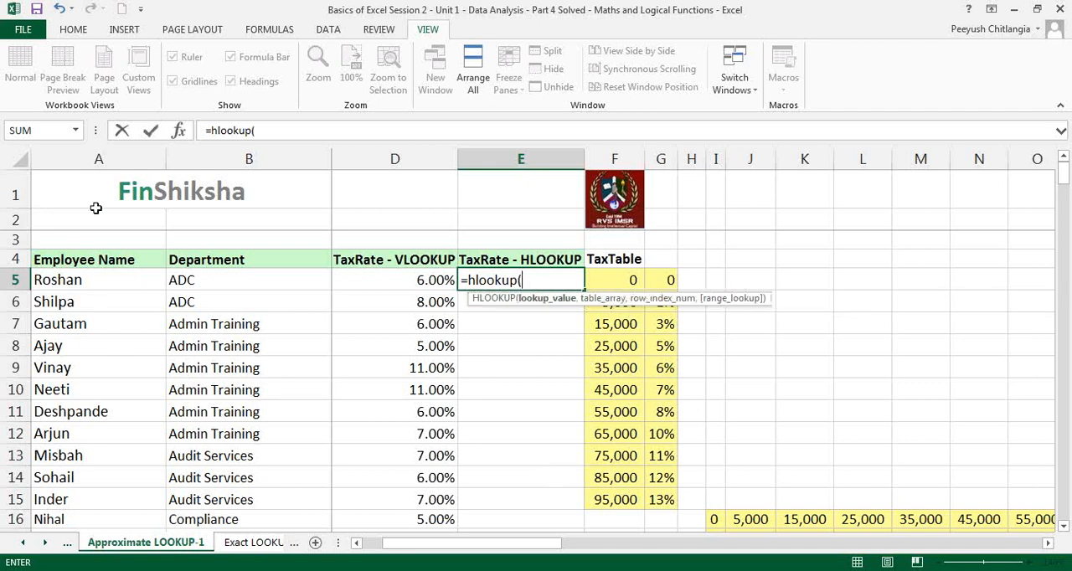
pyautogui.click(179, 131)
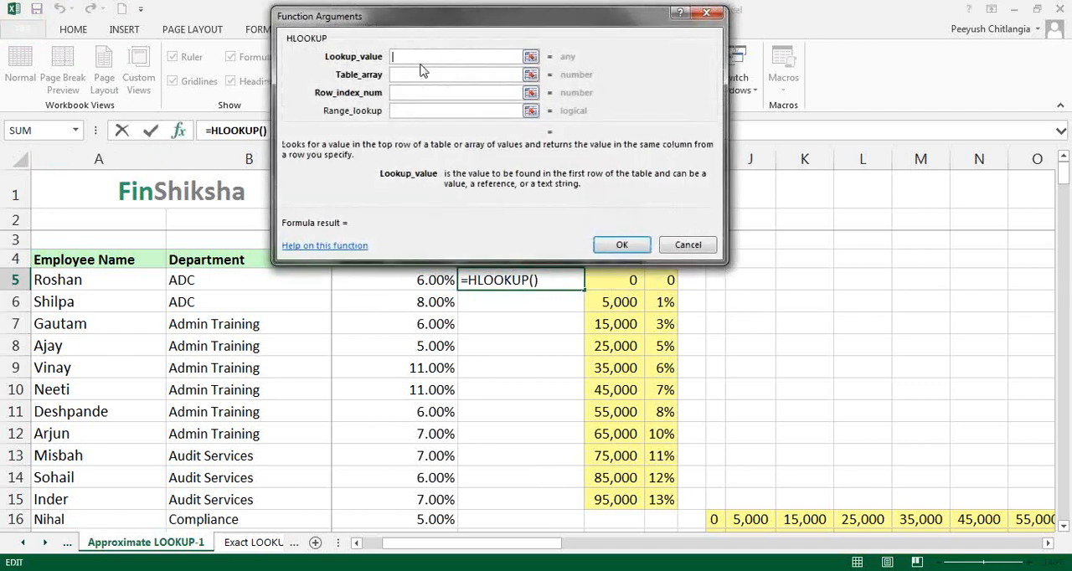
pyautogui.click(358, 288)
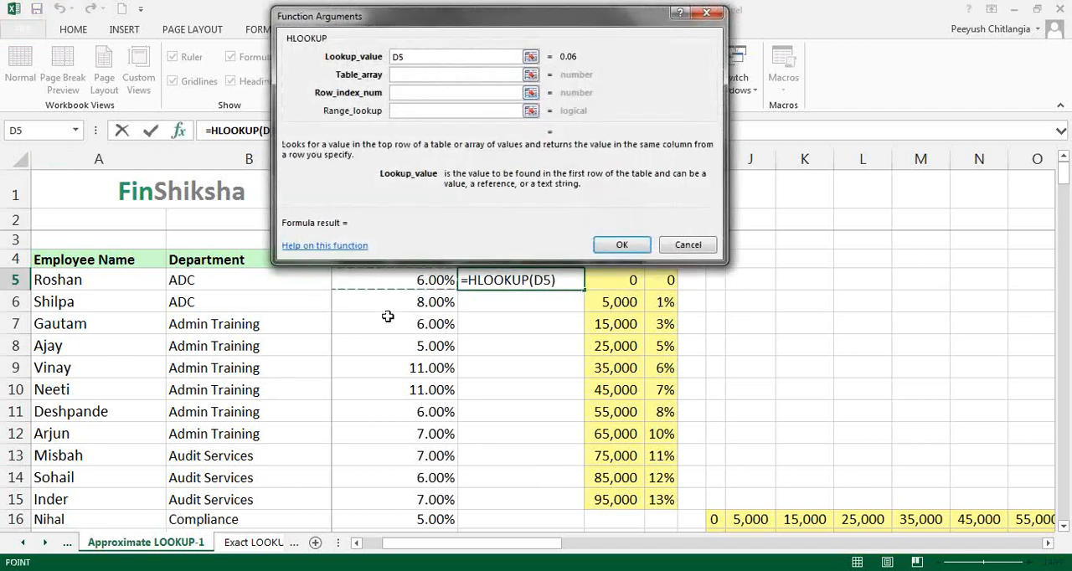
pyautogui.press('Left')
# Set the HLOOKUP table array to the horizontal tax table I16:S17
pyautogui.click(407, 76)
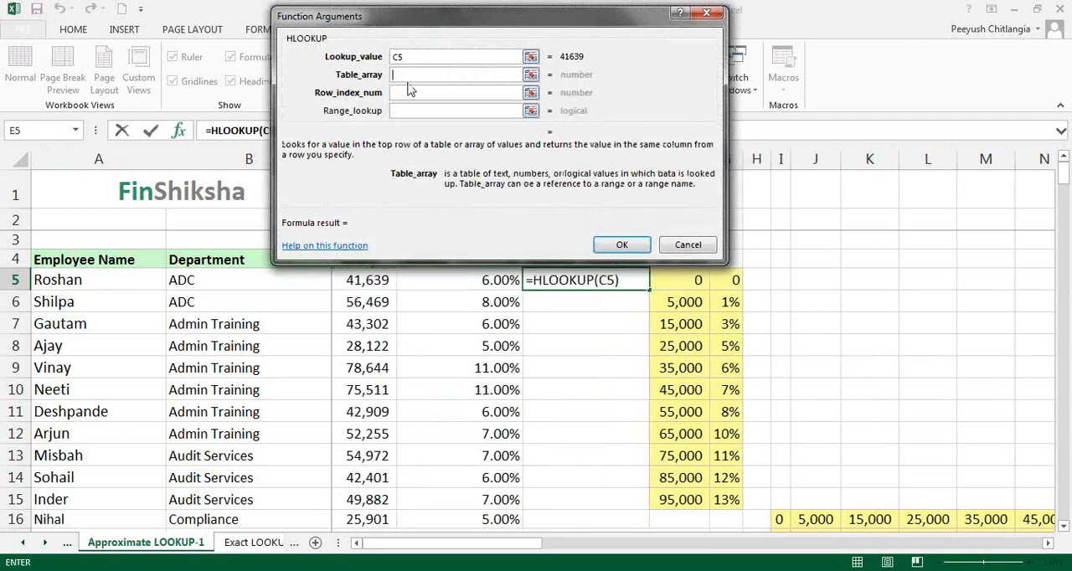
pyautogui.click(779, 519)
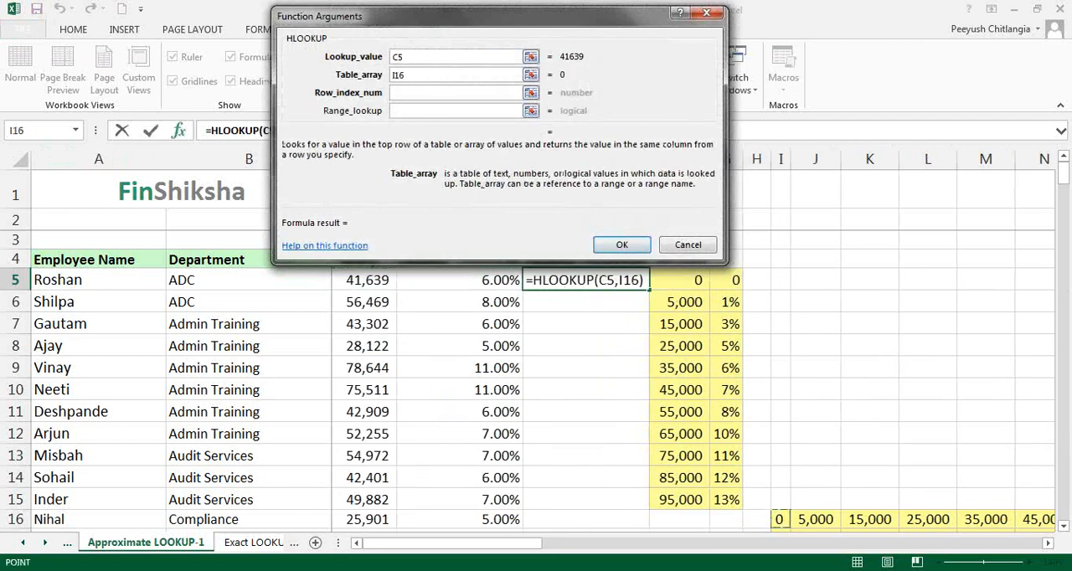
pyautogui.hotkey('shift', 'Down')
pyautogui.hotkey('shift', 'Right')
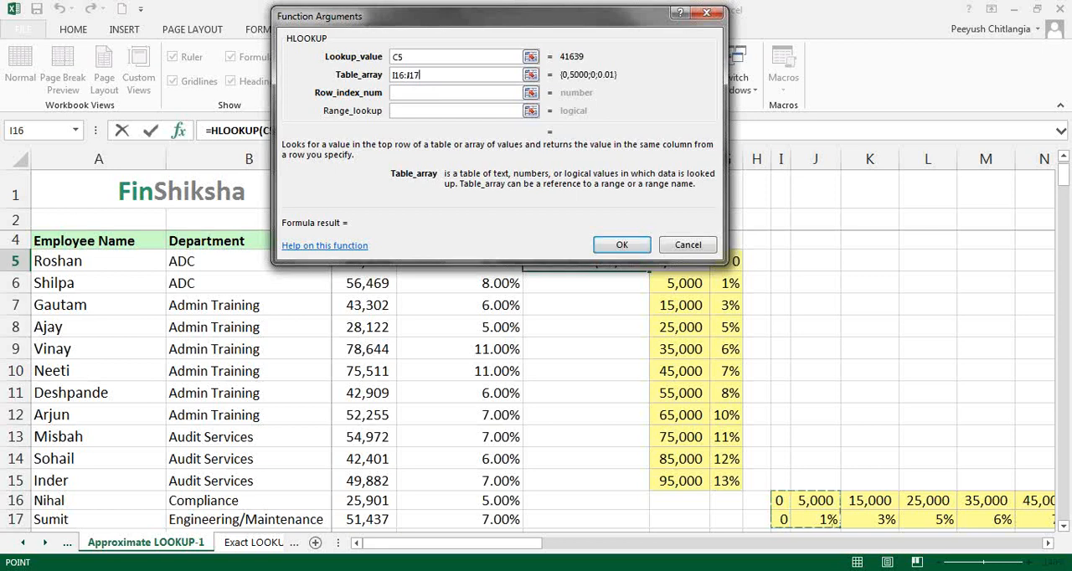
pyautogui.hotkey('shift', 'Right')
pyautogui.hotkey('shift', 'Right')
pyautogui.hotkey('shift', 'Right')
pyautogui.hotkey('shift', 'Right')
pyautogui.hotkey('shift', 'Right')
pyautogui.hotkey('shift', 'Right')
pyautogui.hotkey('shift', 'Right')
pyautogui.hotkey('shift', 'Right')
pyautogui.hotkey('shift', 'Right')
pyautogui.hotkey('shift', 'Right')
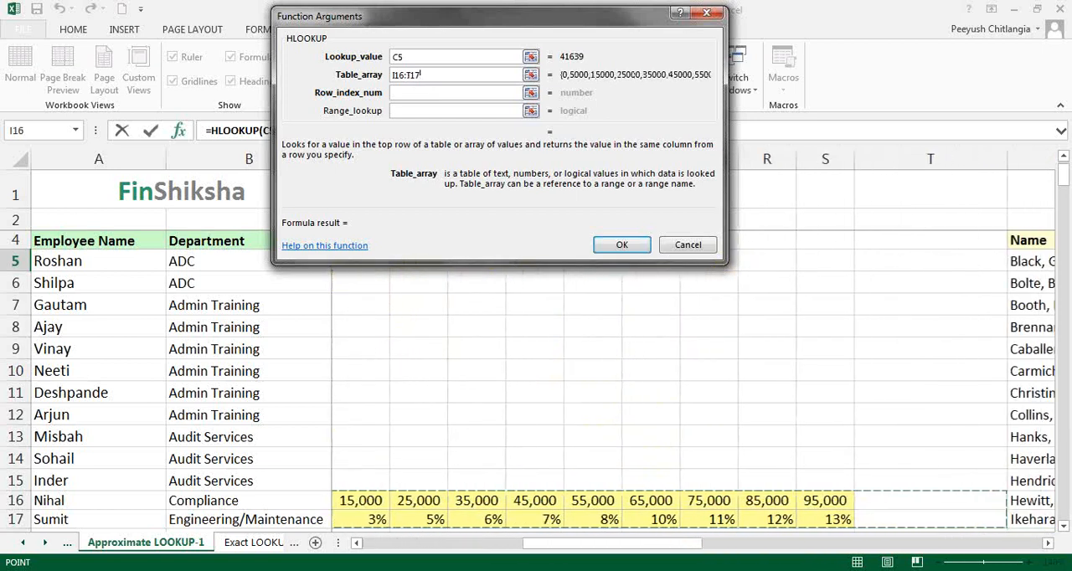
pyautogui.hotkey('shift', 'Left')
pyautogui.hotkey('shift', 'Left')
pyautogui.hotkey('shift', 'Left')
pyautogui.hotkey('shift', 'Left')
pyautogui.hotkey('shift', 'Left')
pyautogui.hotkey('shift', 'Left')
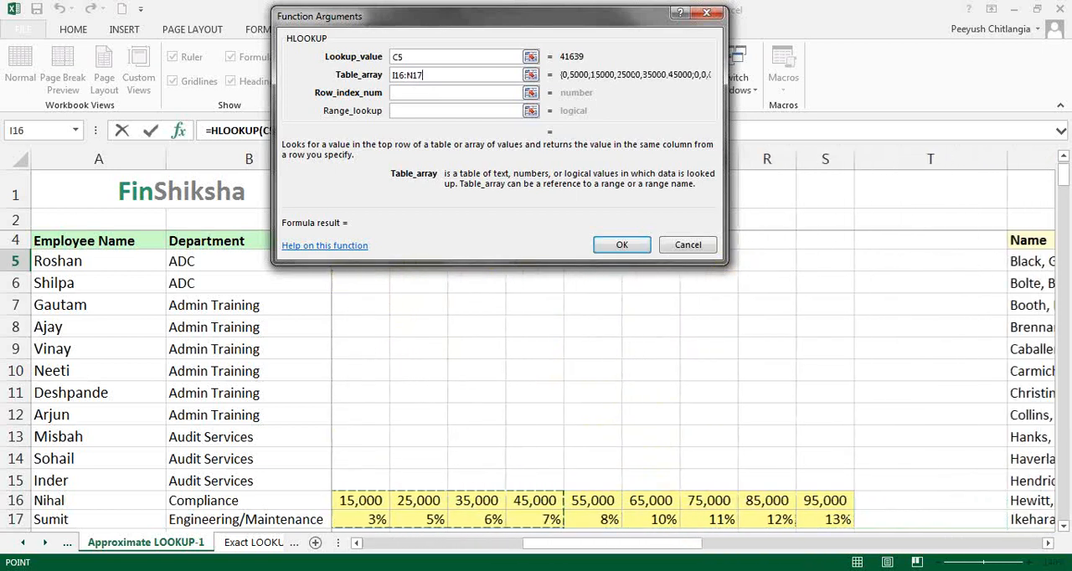
pyautogui.hotkey('shift', 'Left')
pyautogui.hotkey('shift', 'Left')
pyautogui.hotkey('shift', 'Left')
pyautogui.hotkey('shift', 'Left')
pyautogui.hotkey('shift', 'Left')
pyautogui.hotkey('shift', 'Right')
pyautogui.hotkey('shift', 'Right')
pyautogui.hotkey('shift', 'Right')
pyautogui.hotkey('shift', 'Right')
pyautogui.hotkey('shift', 'Right')
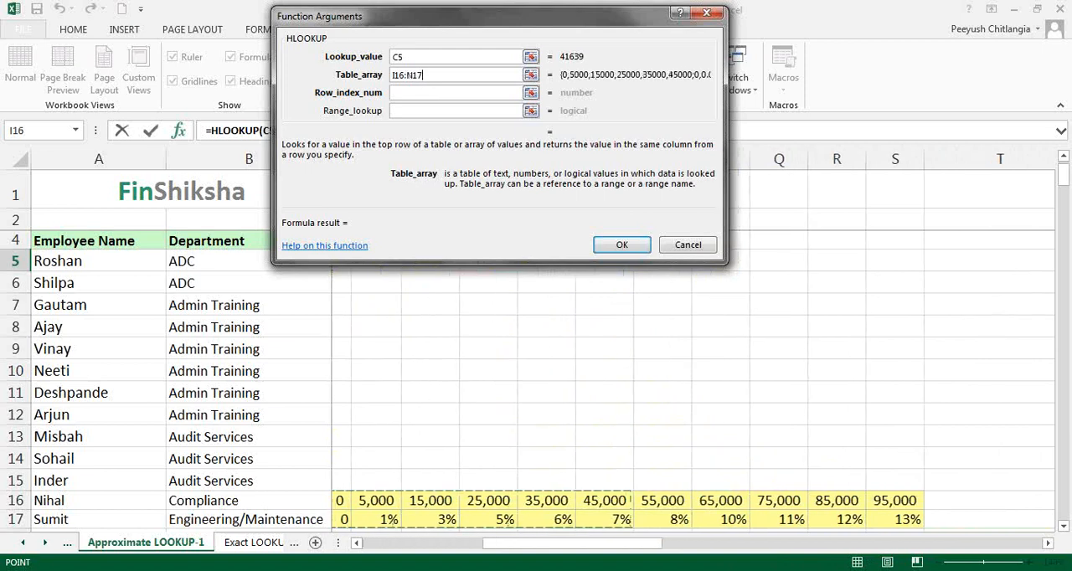
pyautogui.hotkey('shift', 'Right')
pyautogui.hotkey('shift', 'Right')
pyautogui.hotkey('shift', 'Right')
pyautogui.hotkey('shift', 'Right')
pyautogui.hotkey('shift', 'Right')
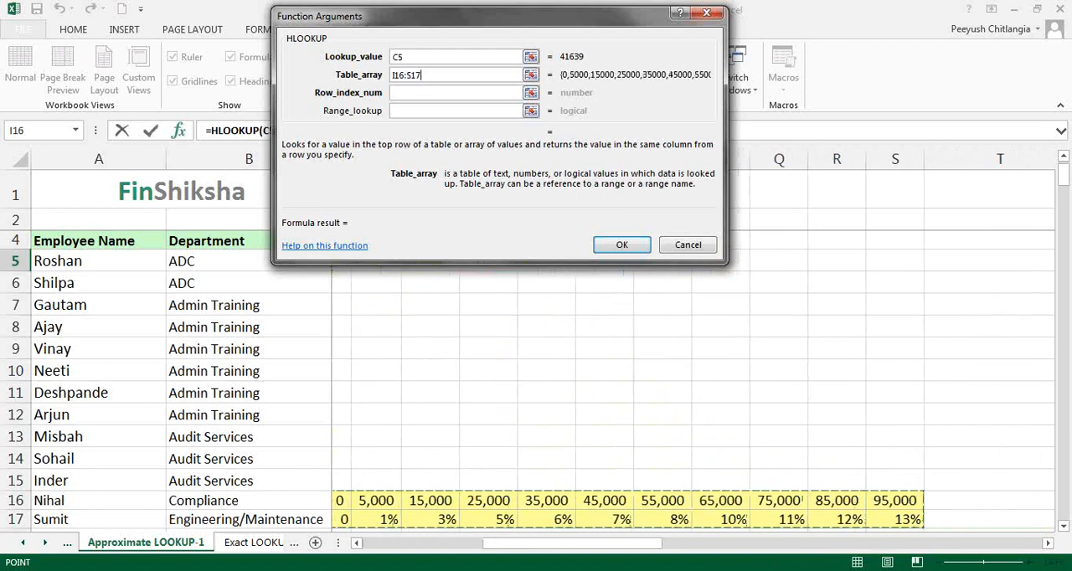
# Set the HLOOKUP row index number to 2 and the range lookup to 1
pyautogui.click(418, 95)
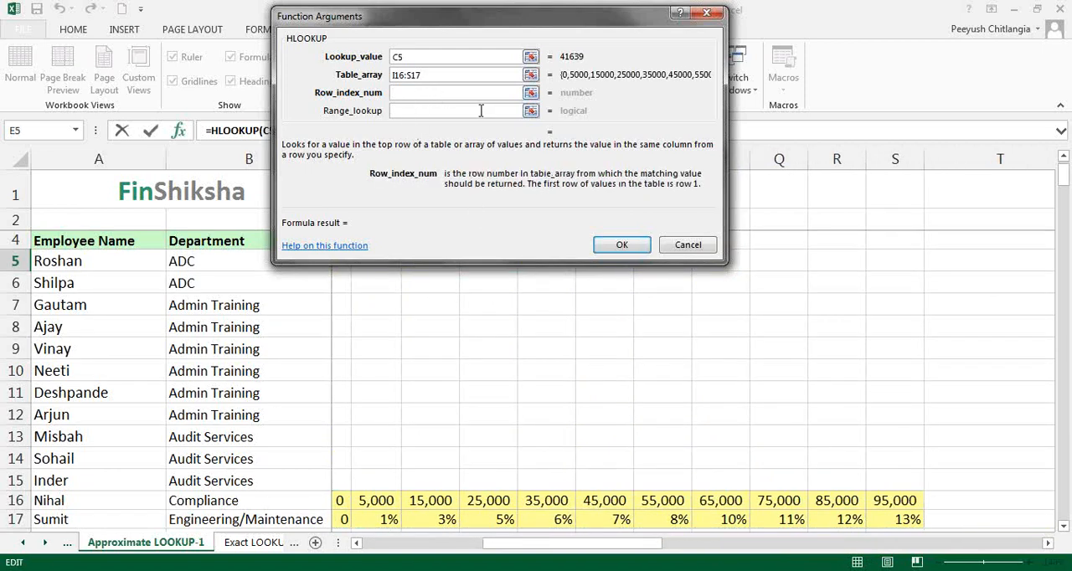
pyautogui.write('2')
pyautogui.click(453, 111)
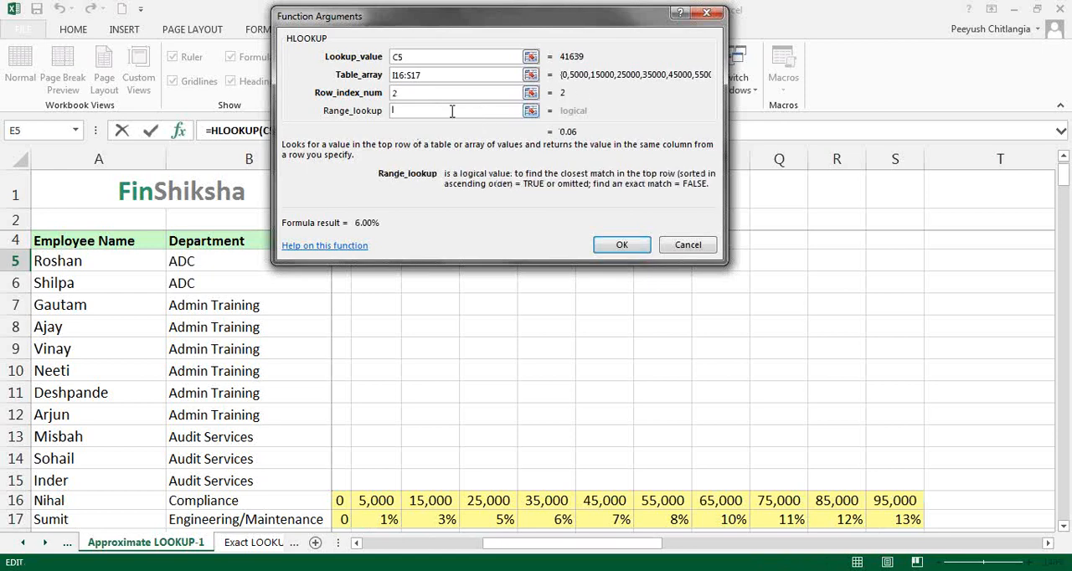
pyautogui.write('1')
# Make the HLOOKUP table array absolute as $I$16:$S$17 and commit the formula in E5
pyautogui.moveTo(434, 75); pyautogui.dragTo(388, 77)
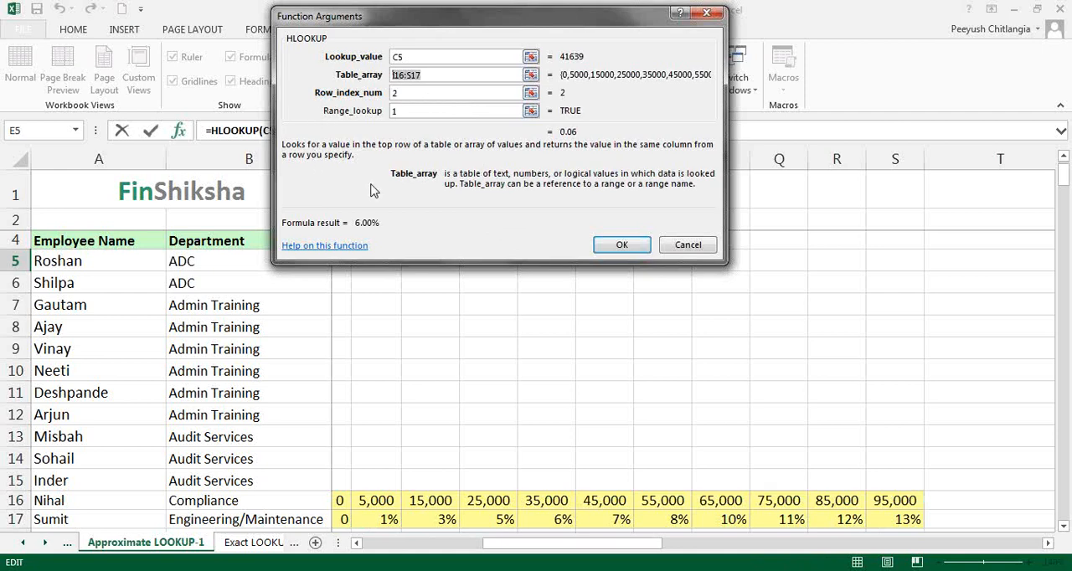
pyautogui.moveTo(535, 25); pyautogui.dragTo(484, 67)
pyautogui.press('F4')
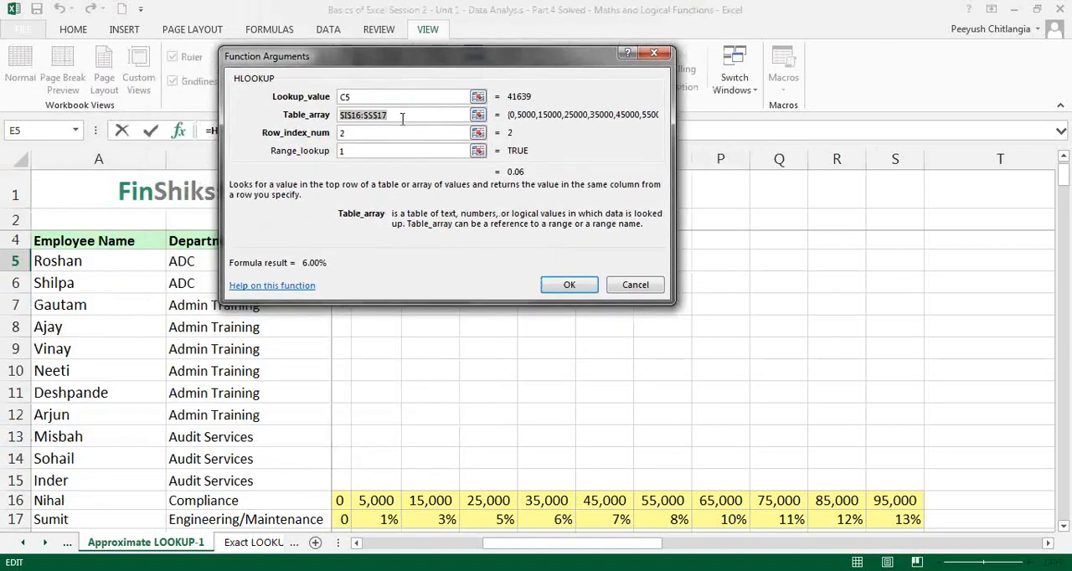
pyautogui.click(568, 285)
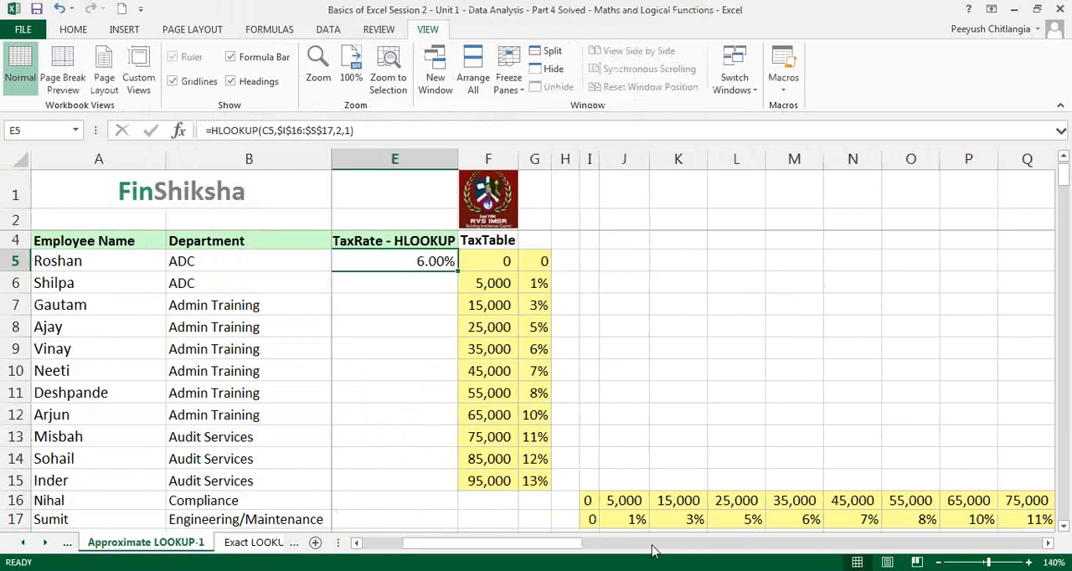
# Fill the E5 formula down the HLOOKUP tax rate column to E25 and compare it with the VLOOKUP column
pyautogui.moveTo(505, 543); pyautogui.dragTo(454, 543)
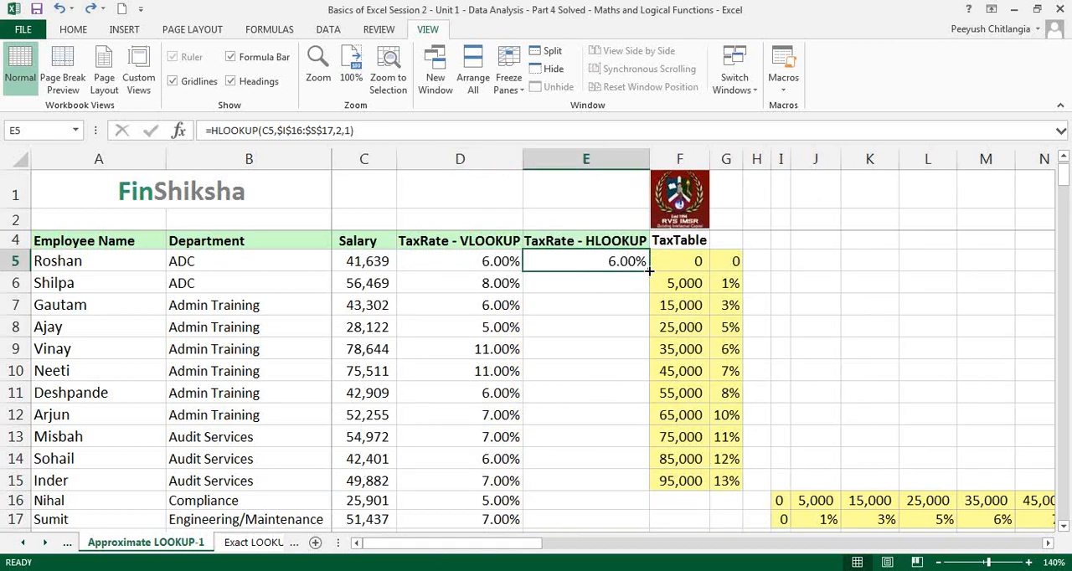
pyautogui.doubleClick(650, 271)
pyautogui.scroll(-3, 649, 271)
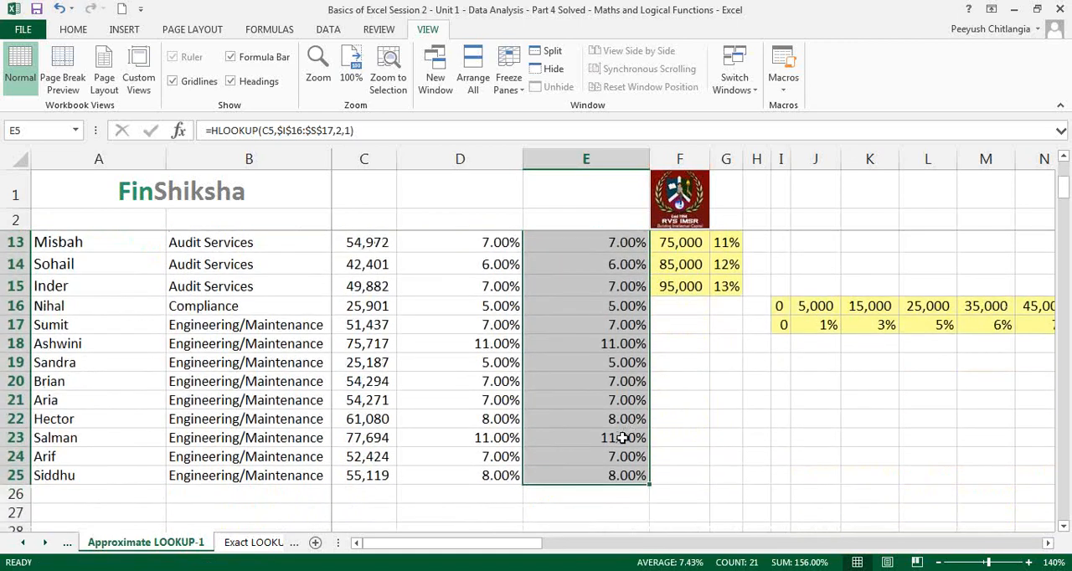
pyautogui.scroll(4, 617, 439)
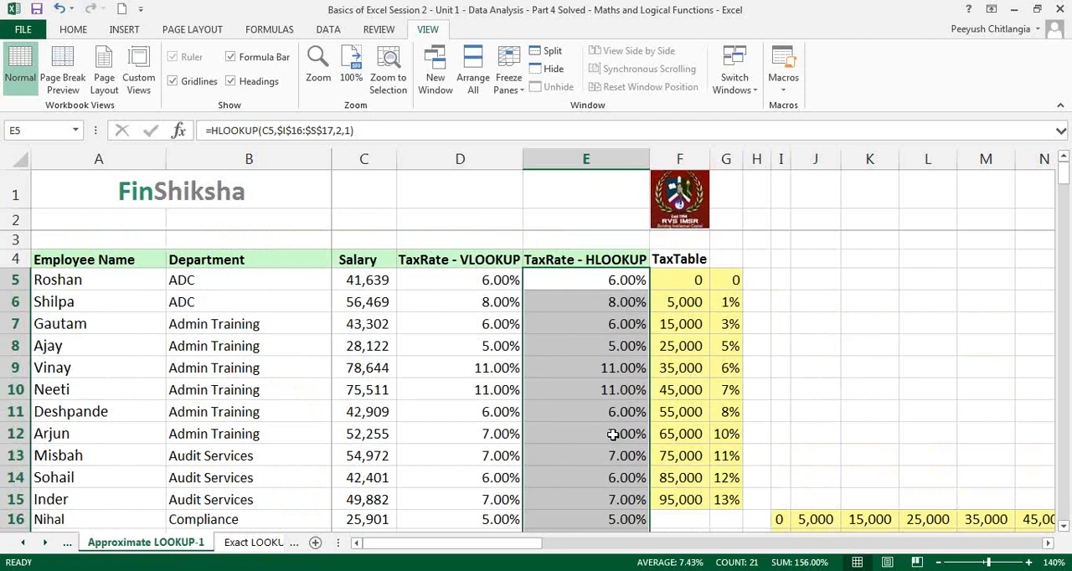
pyautogui.click(483, 389)
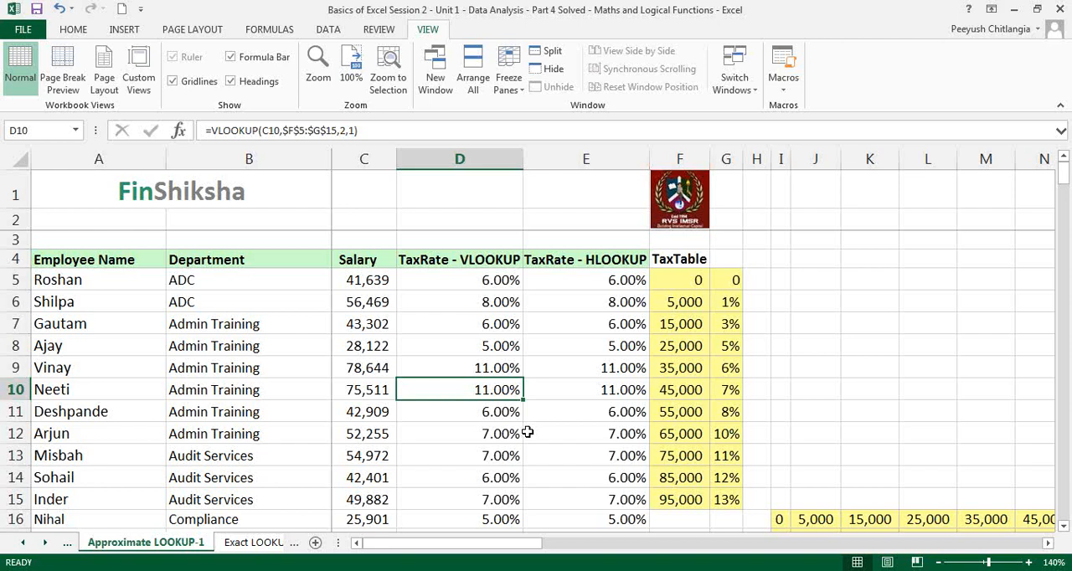
# Enter the note "ascending order" in cell D32, below the salary data
pyautogui.scroll(-8, 528, 433)
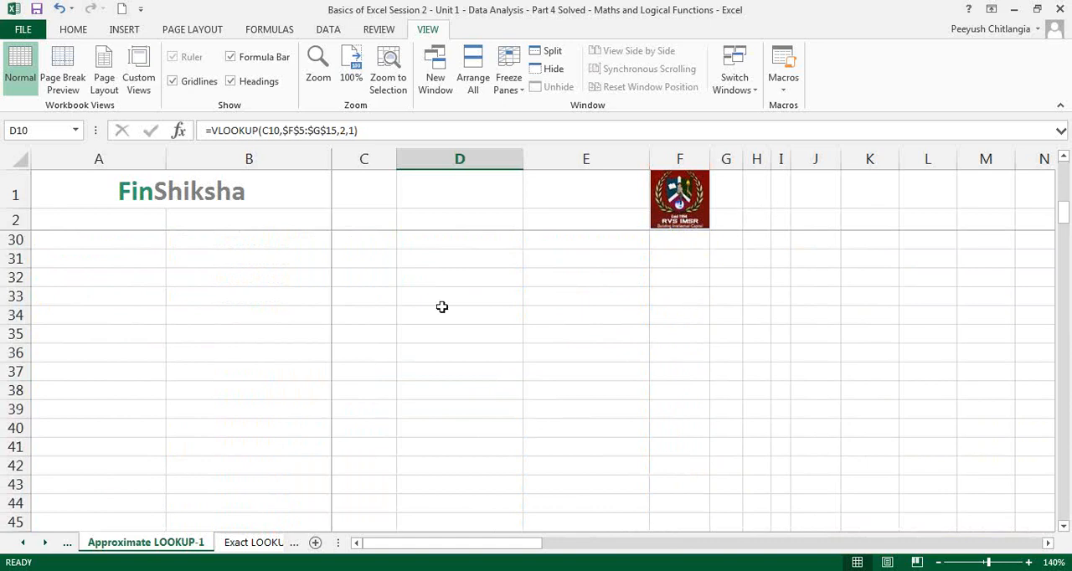
pyautogui.click(441, 281)
pyautogui.write('asce')
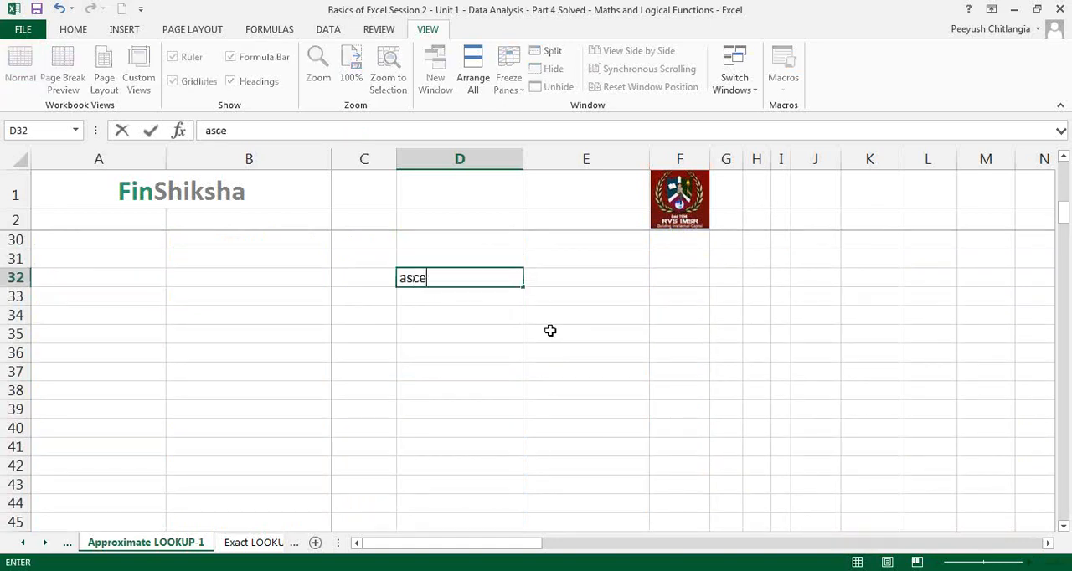
pyautogui.write('nding order')
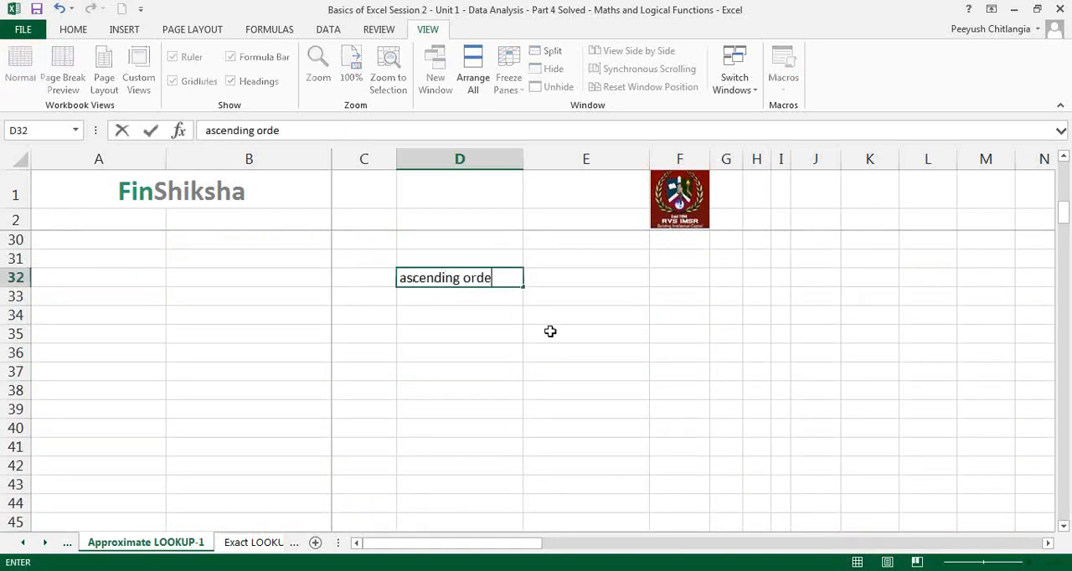
pyautogui.press('Return')
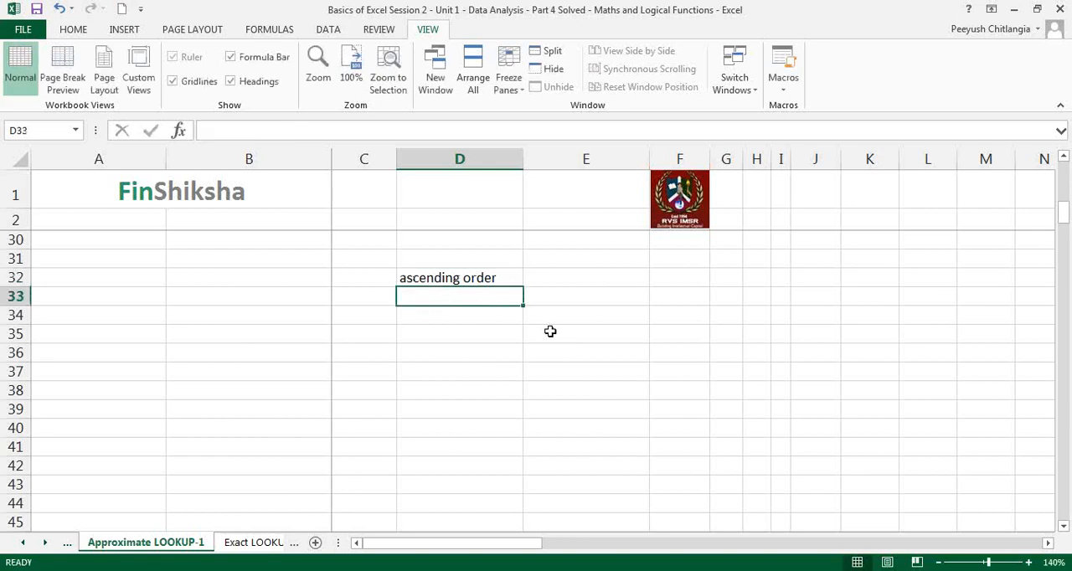
# Enter the note "only lookup for the value in the leftmost / topmost column/row" in cell D33
pyautogui.write('only lookup')
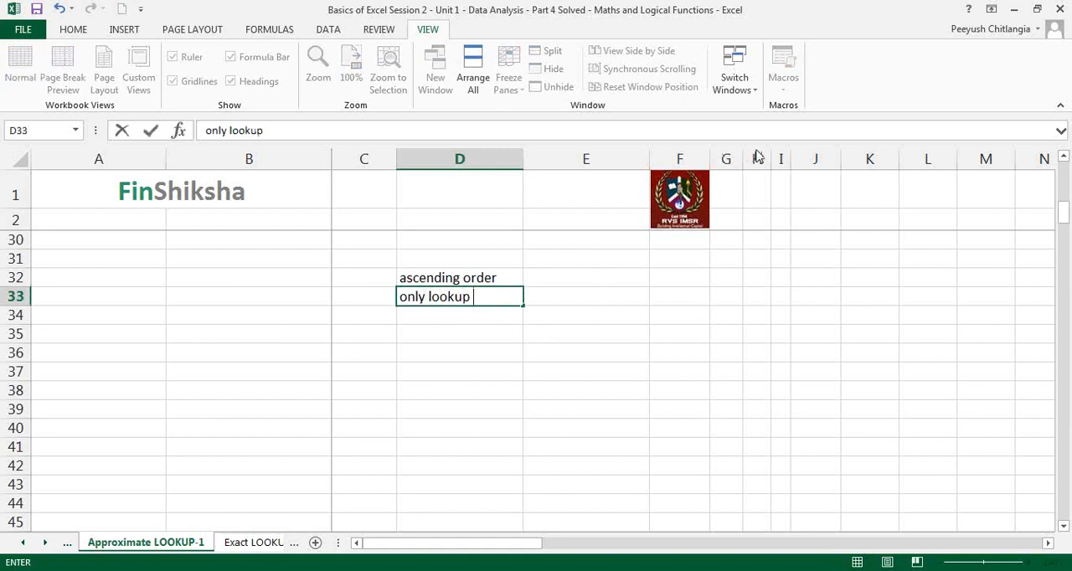
pyautogui.hotkey('alt', 'Tab')
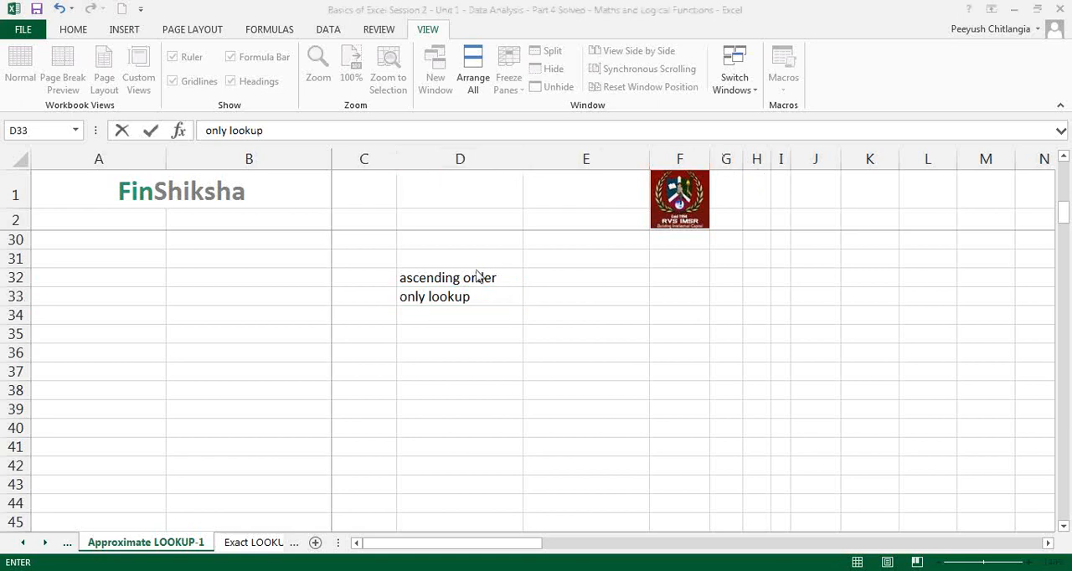
pyautogui.click(476, 295)
pyautogui.write('for the ')
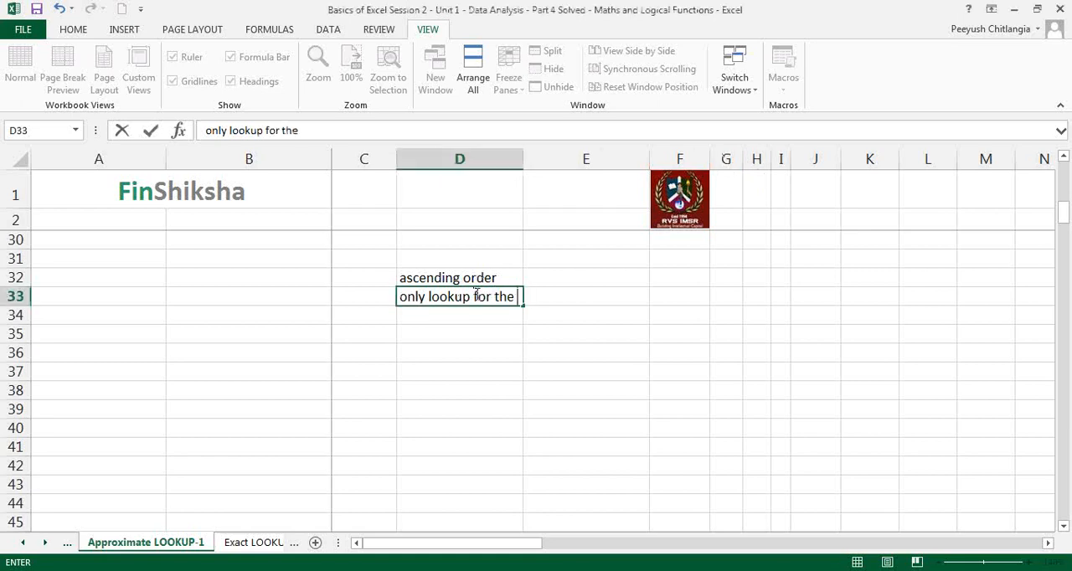
pyautogui.write('value in the l')
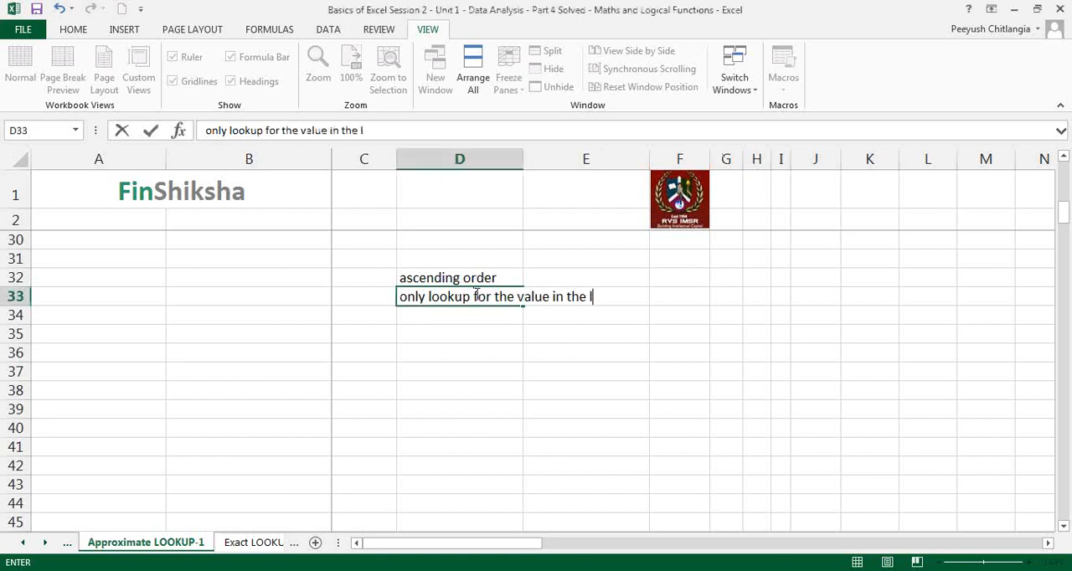
pyautogui.write('eftmost')
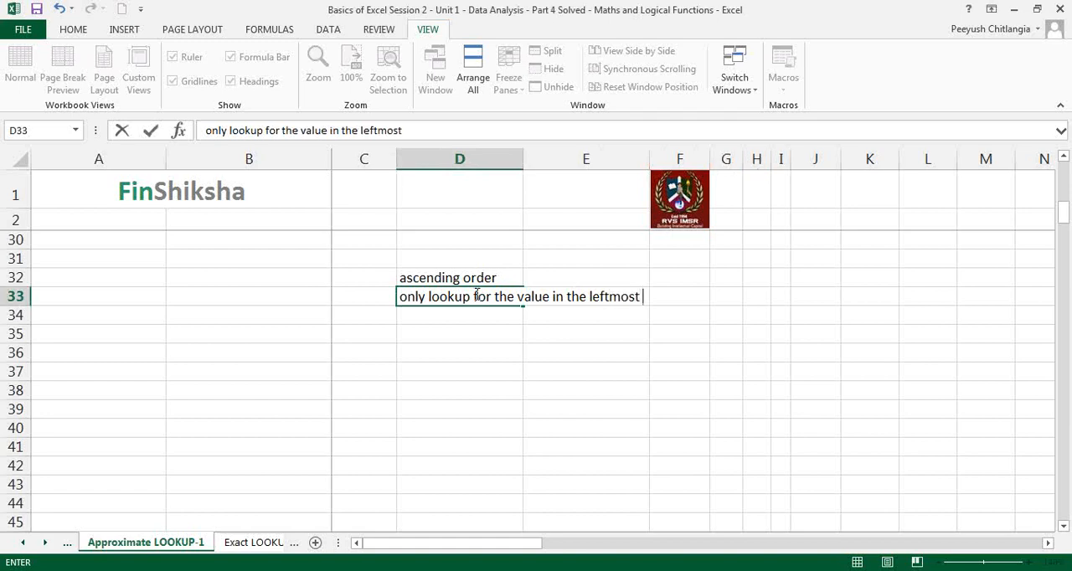
pyautogui.write(' / topmost')
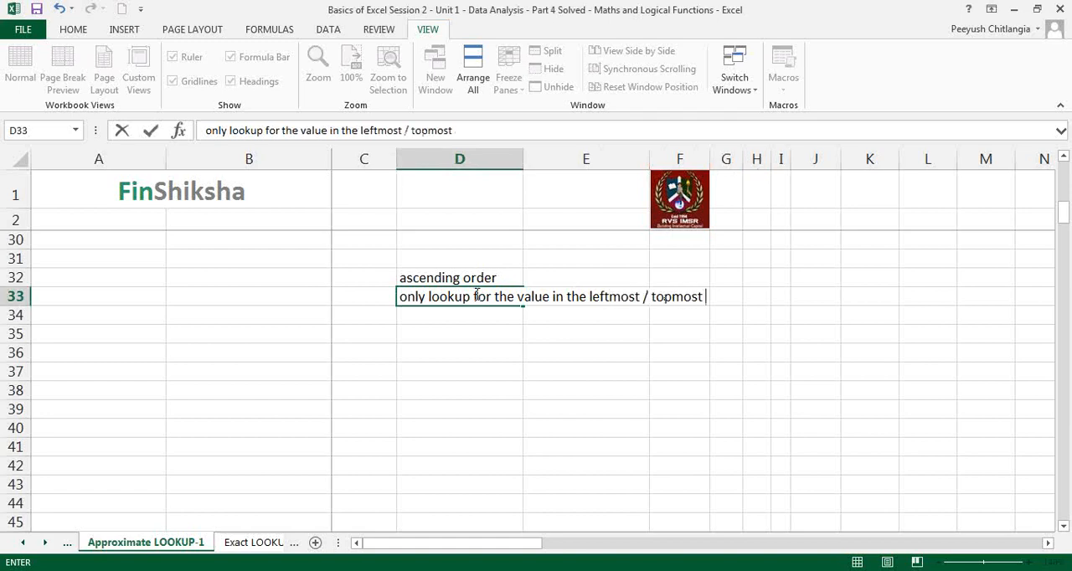
pyautogui.write(' column')
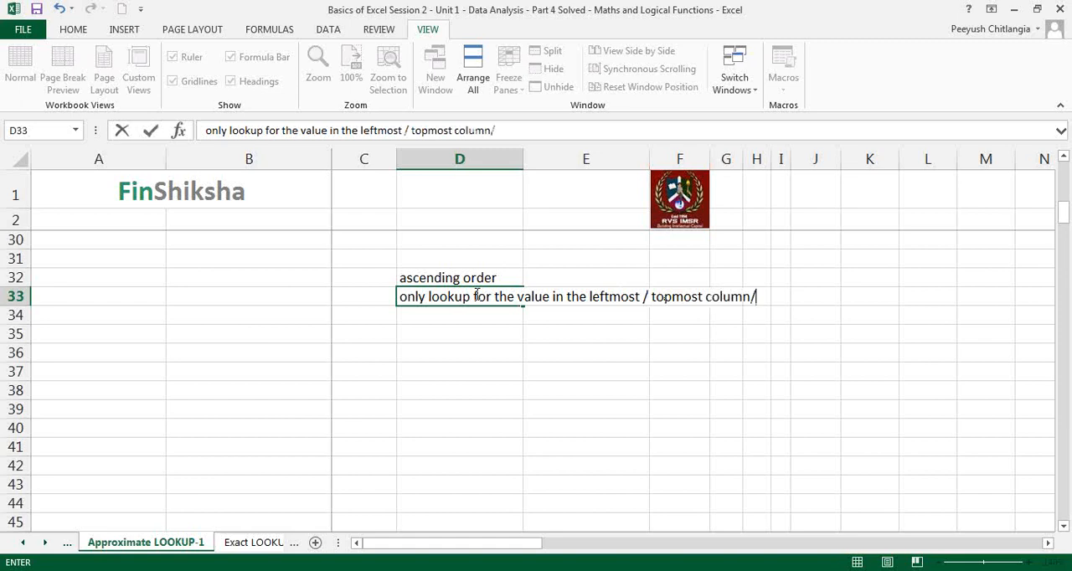
pyautogui.write('/row')
pyautogui.hotkey('ctrl', 'Return')
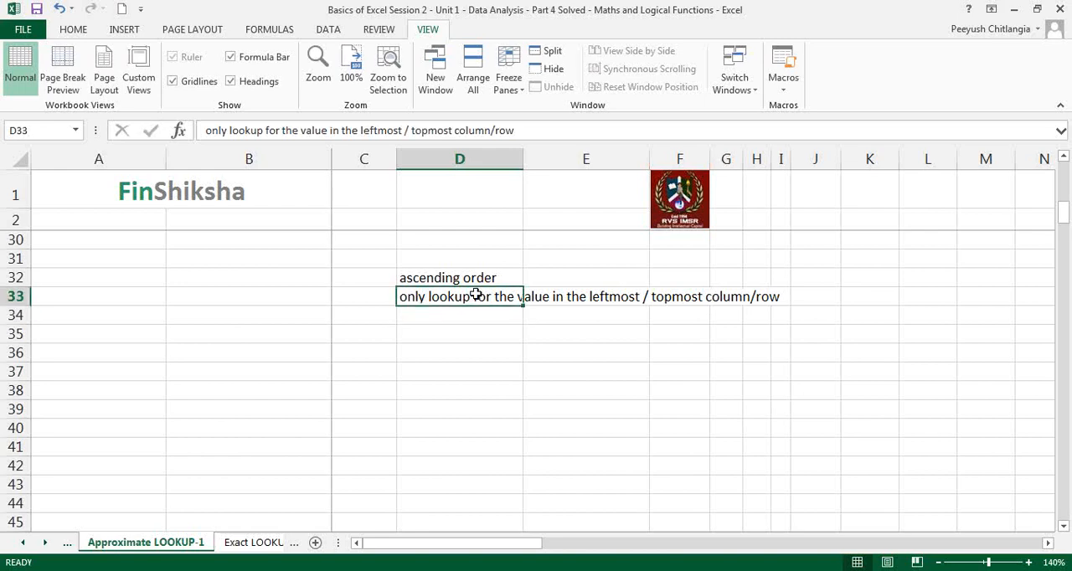
# Examine the leftmost column F5:F15 of the vertical tax table and the top row of the horizontal tax table from I16
pyautogui.scroll(9, 476, 295)
pyautogui.click(686, 279)
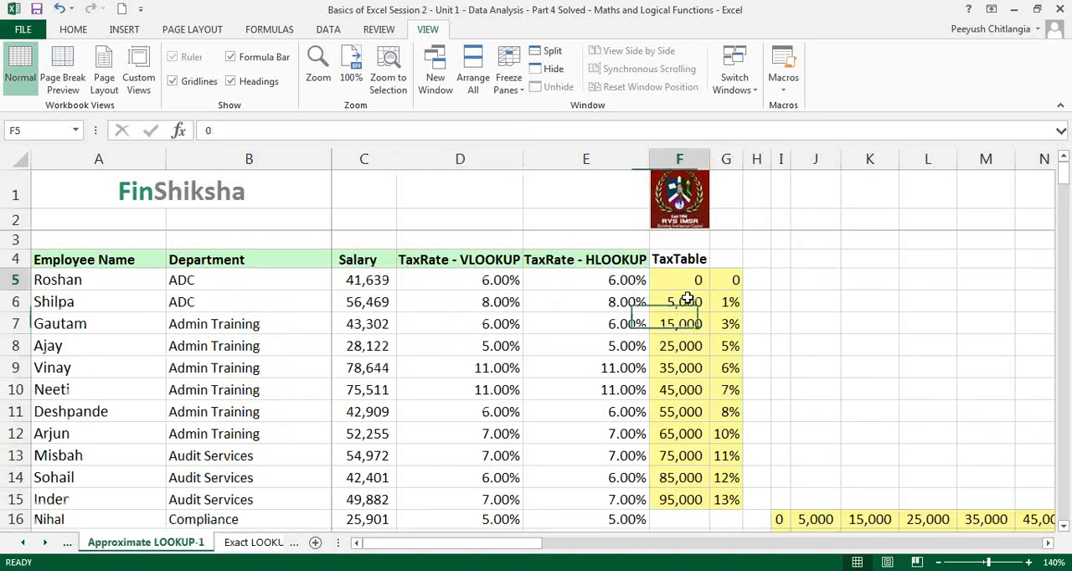
pyautogui.moveTo(687, 299); pyautogui.dragTo(702, 499)
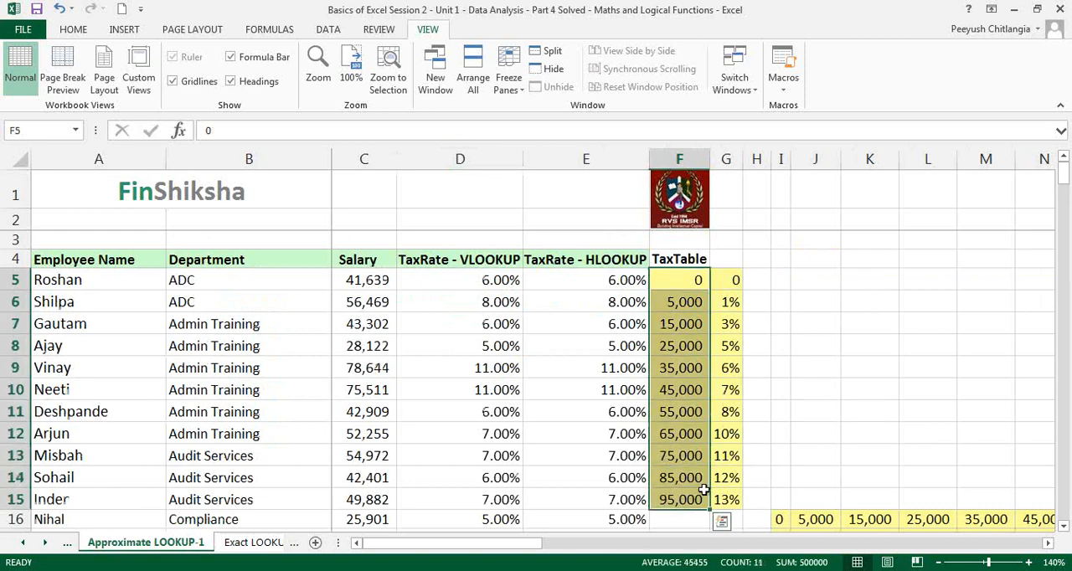
pyautogui.scroll(-1, 708, 486)
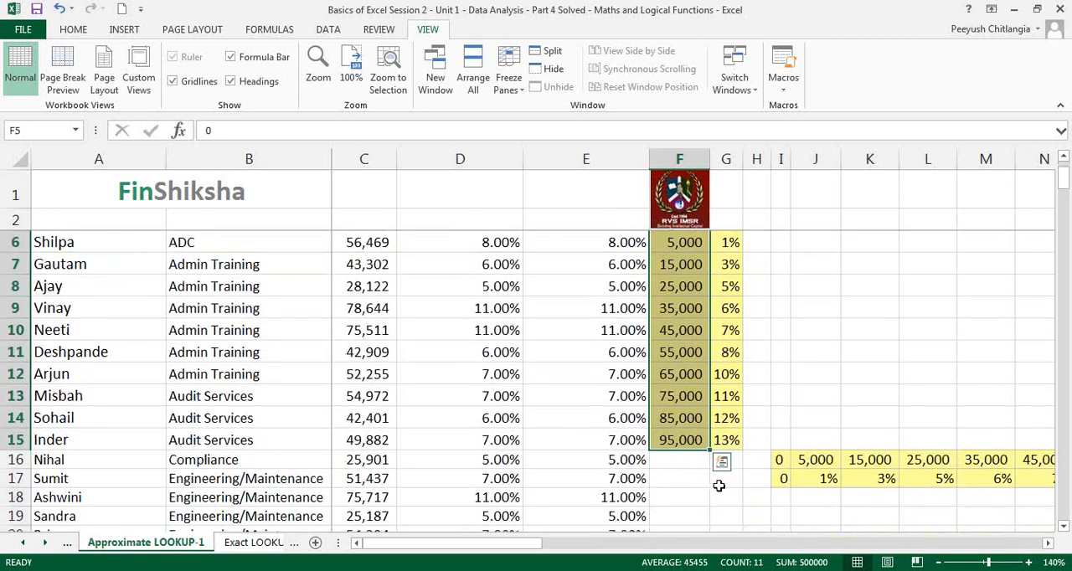
pyautogui.moveTo(783, 461); pyautogui.dragTo(1047, 462)
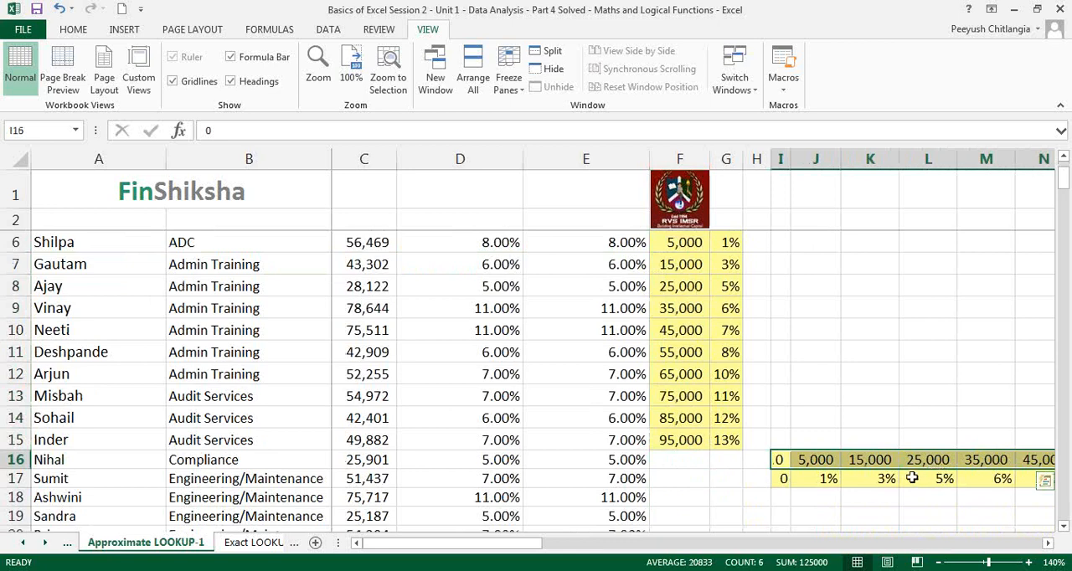
pyautogui.click(910, 477)
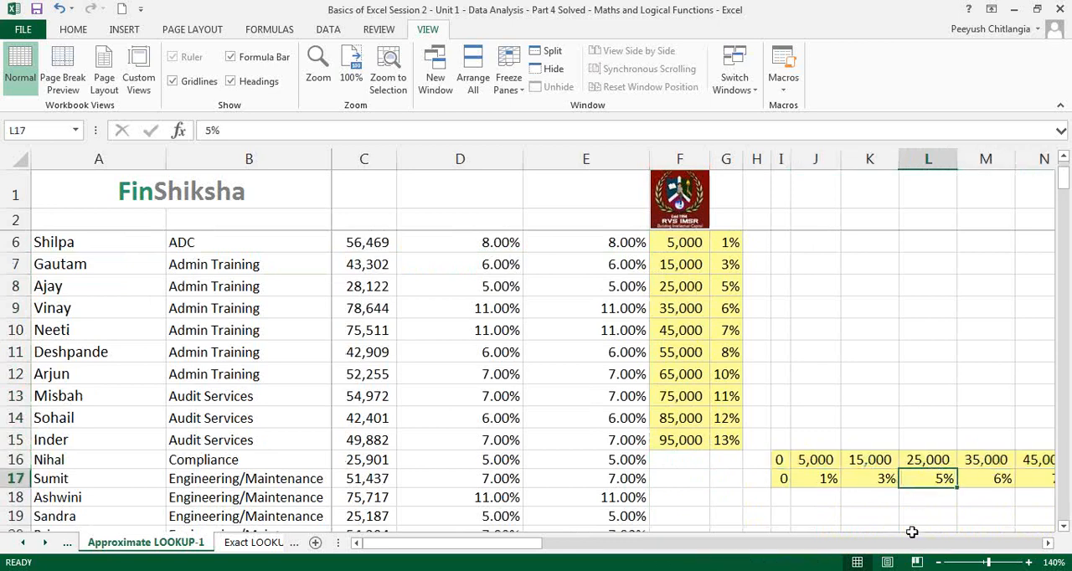
pyautogui.scroll(1, 903, 512)
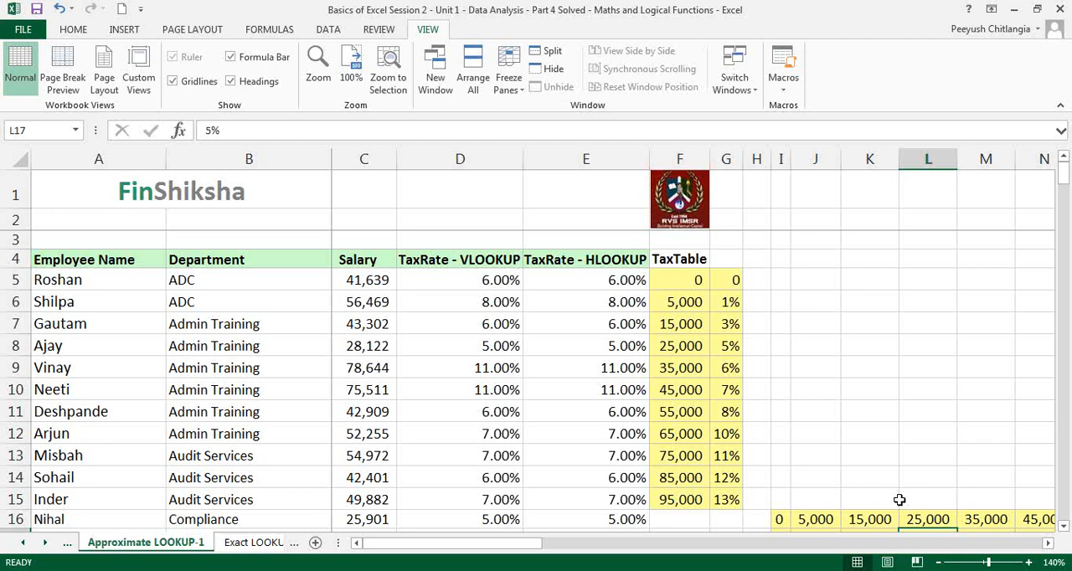
# Open the Exact LOOKUP-2 sheet and compare the Rating column with the entries in the RateTable
pyautogui.click(264, 543)
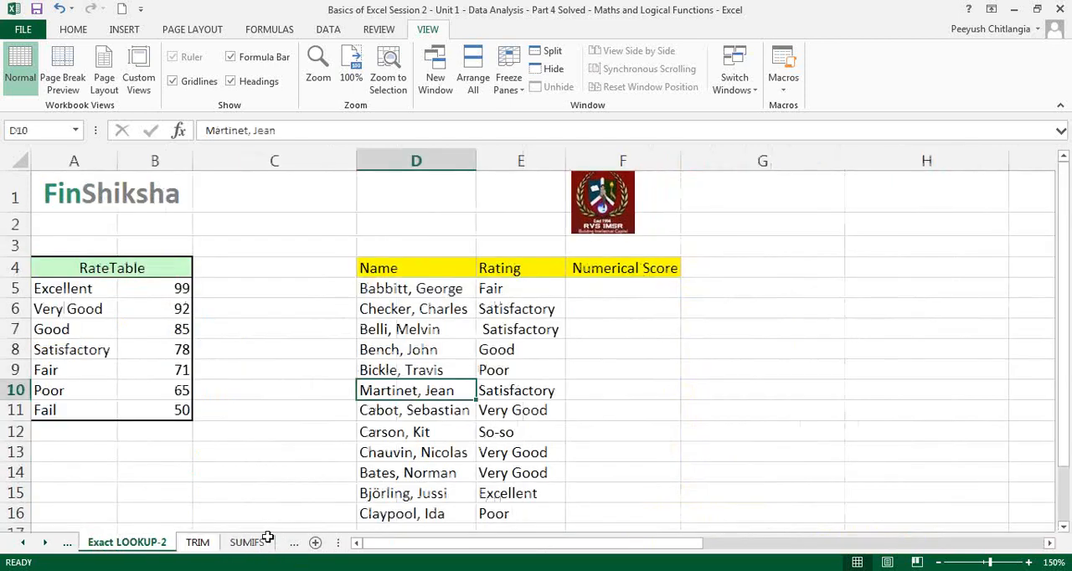
pyautogui.click(645, 394)
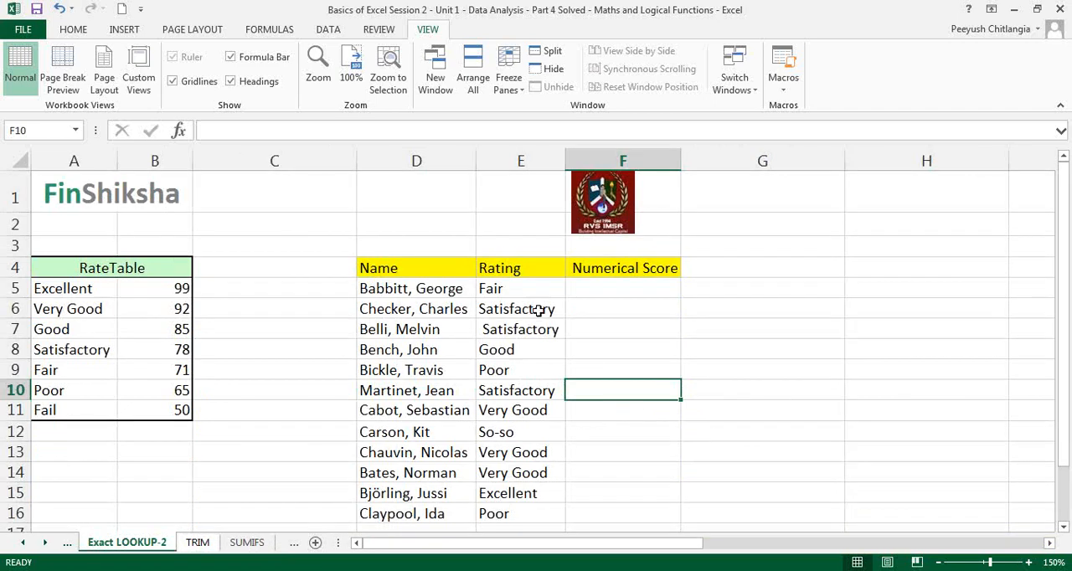
pyautogui.moveTo(539, 294); pyautogui.dragTo(526, 493)
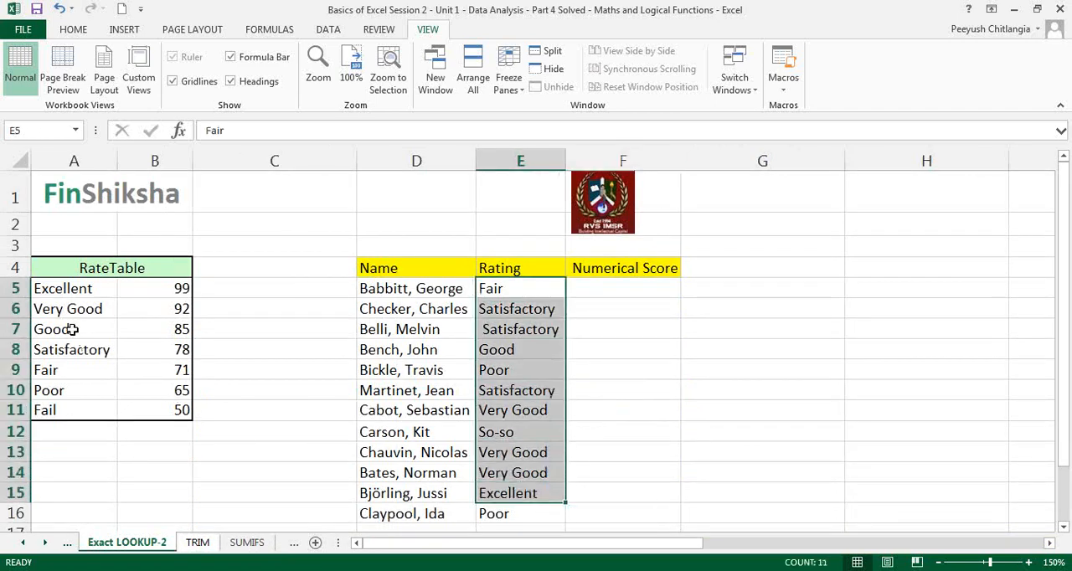
pyautogui.moveTo(74, 306); pyautogui.dragTo(100, 411)
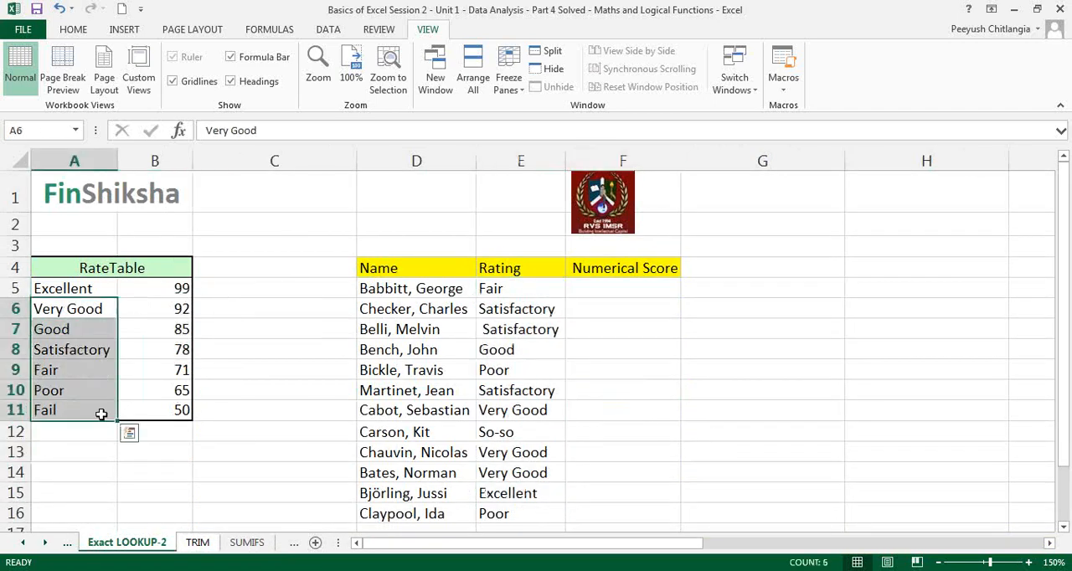
pyautogui.click(159, 411)
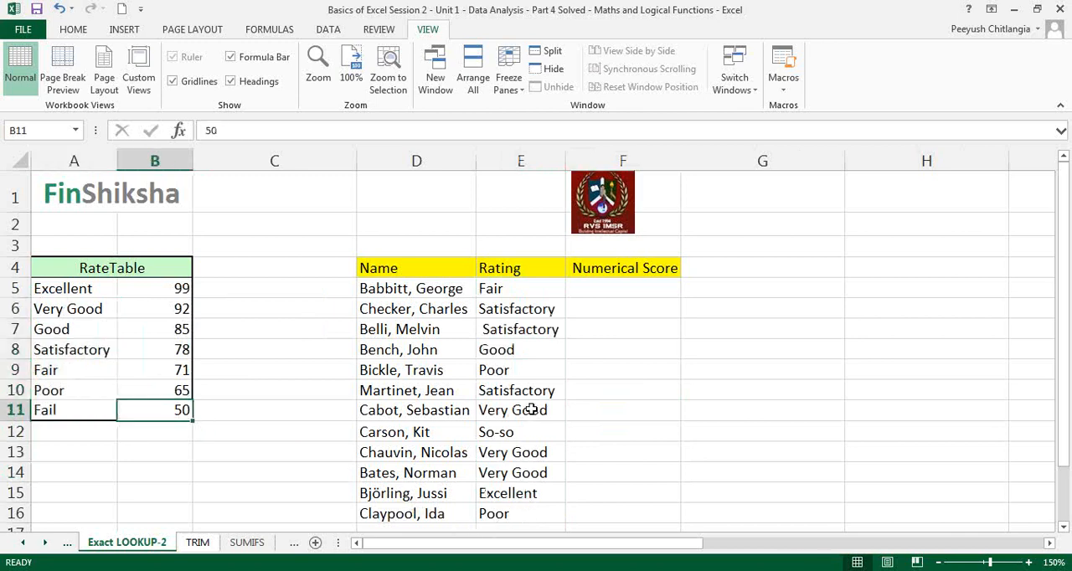
pyautogui.scroll(-1, 547, 377)
pyautogui.scroll(1, 546, 377)
# Start a VLOOKUP in F5 with E5 as the lookup value and the RateTable range $A$5:$B$11 as the absolute table array
pyautogui.click(623, 291)
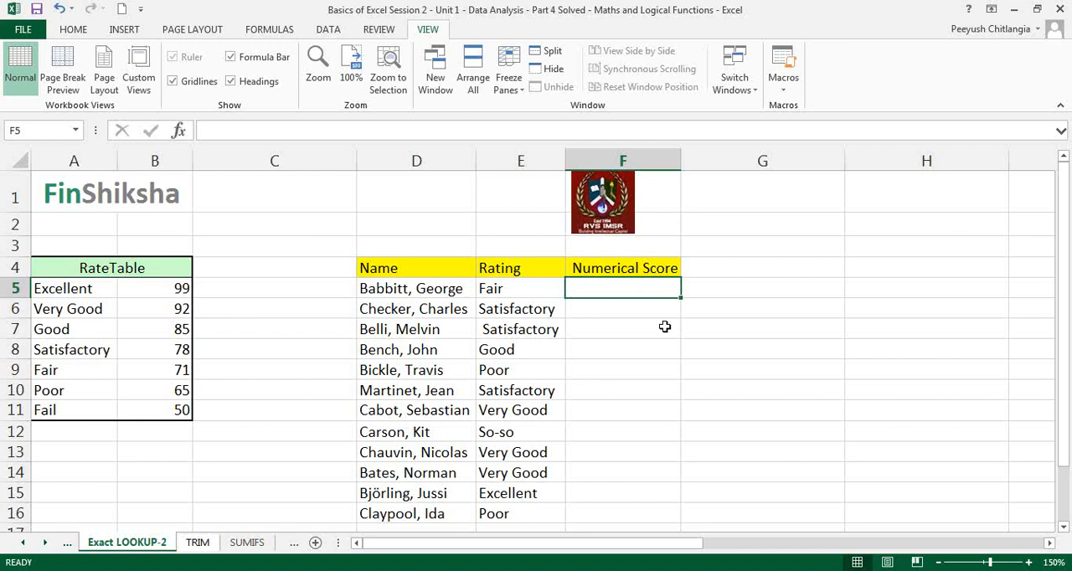
pyautogui.write('=vl')
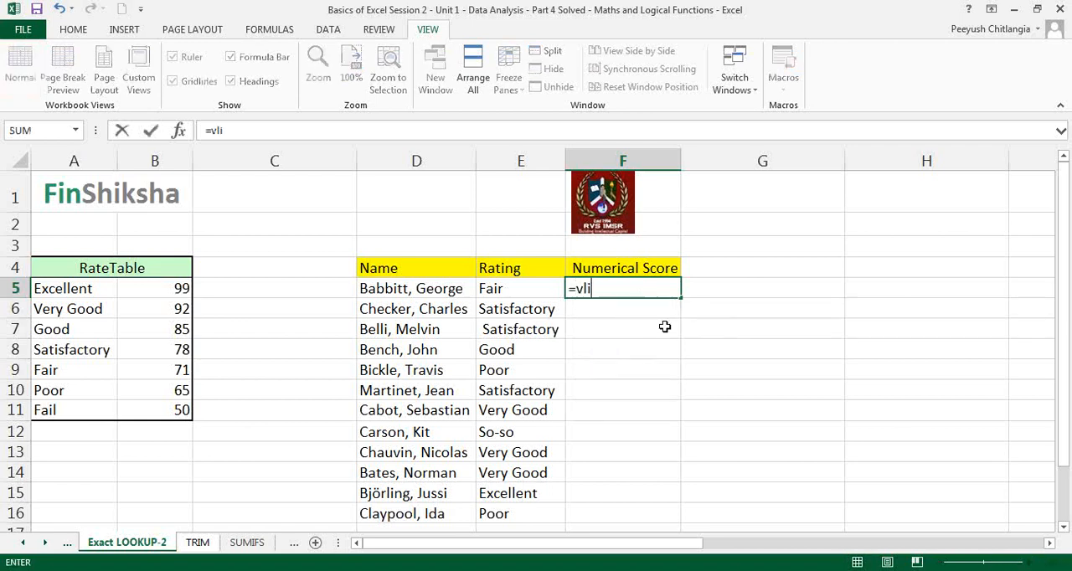
pyautogui.write('ookup')
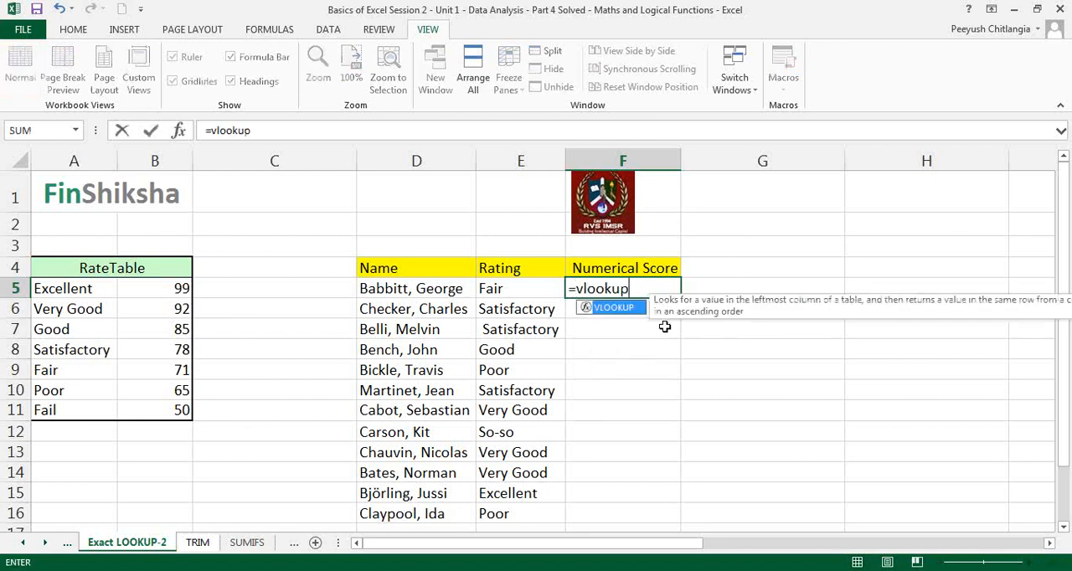
pyautogui.write('(')
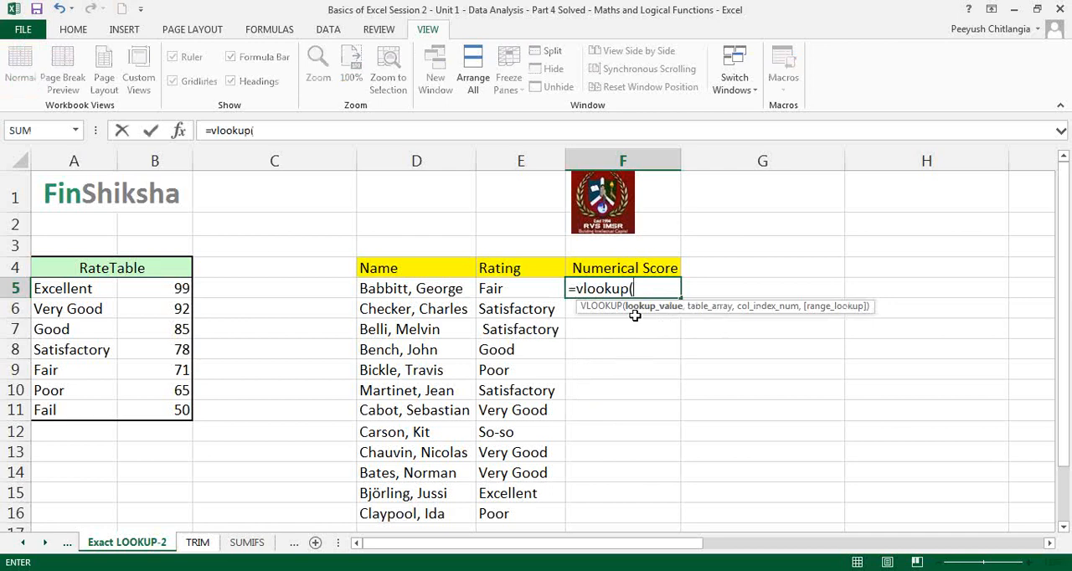
pyautogui.click(528, 287)
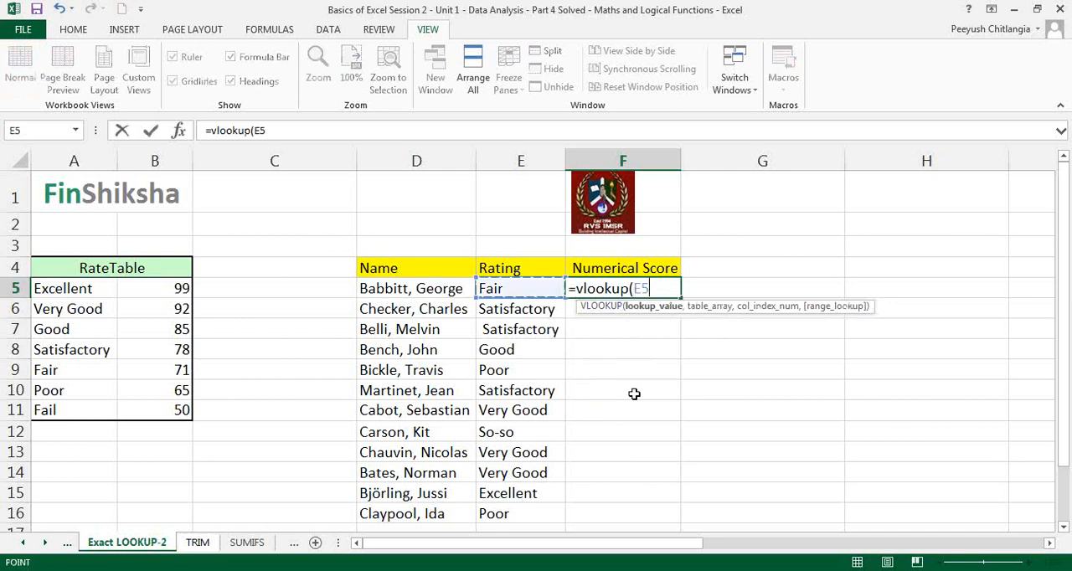
pyautogui.write(',')
pyautogui.moveTo(83, 293); pyautogui.dragTo(147, 413)
pyautogui.press('F4')
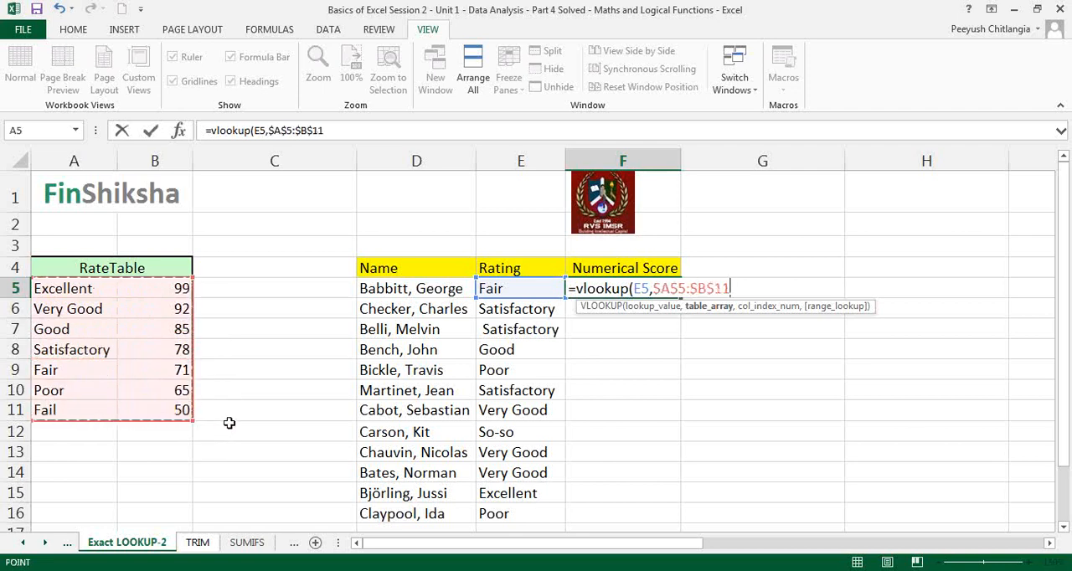
# Set the VLOOKUP column index number to 2 and the range lookup to 0, and commit the formula in F5
pyautogui.write(',')
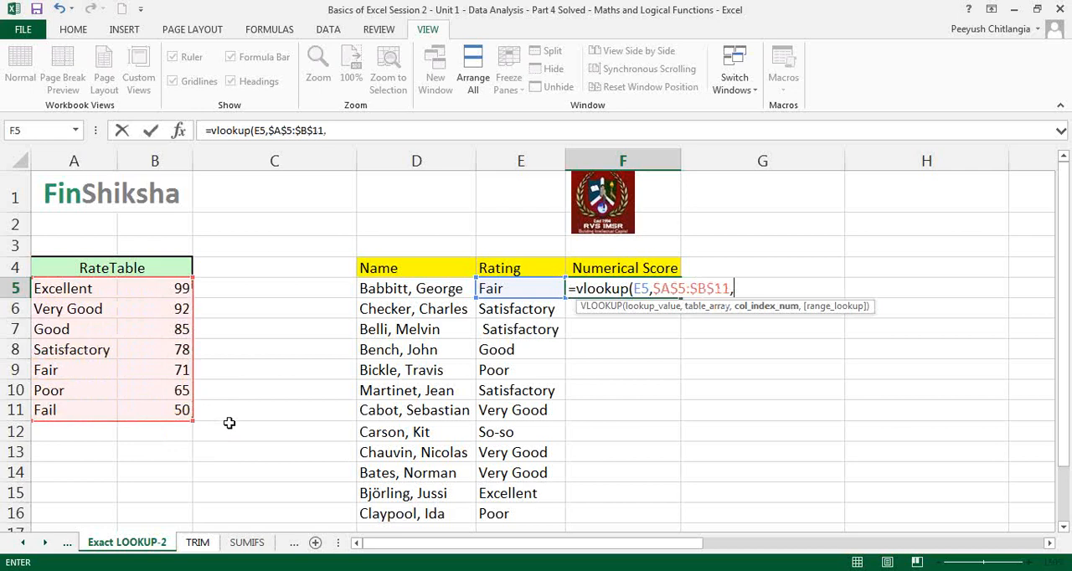
pyautogui.write('2,0')
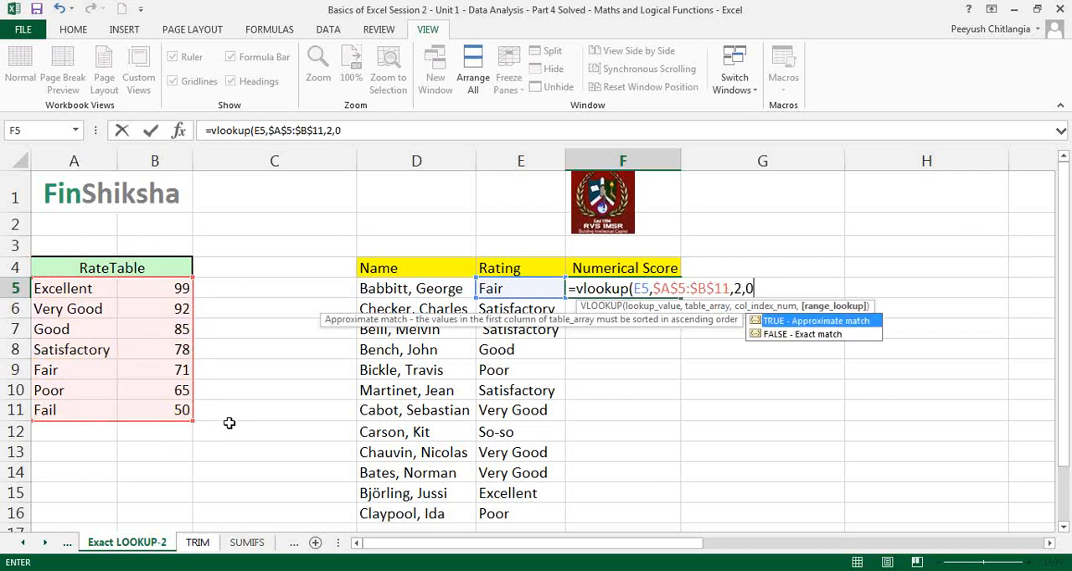
pyautogui.write(')')
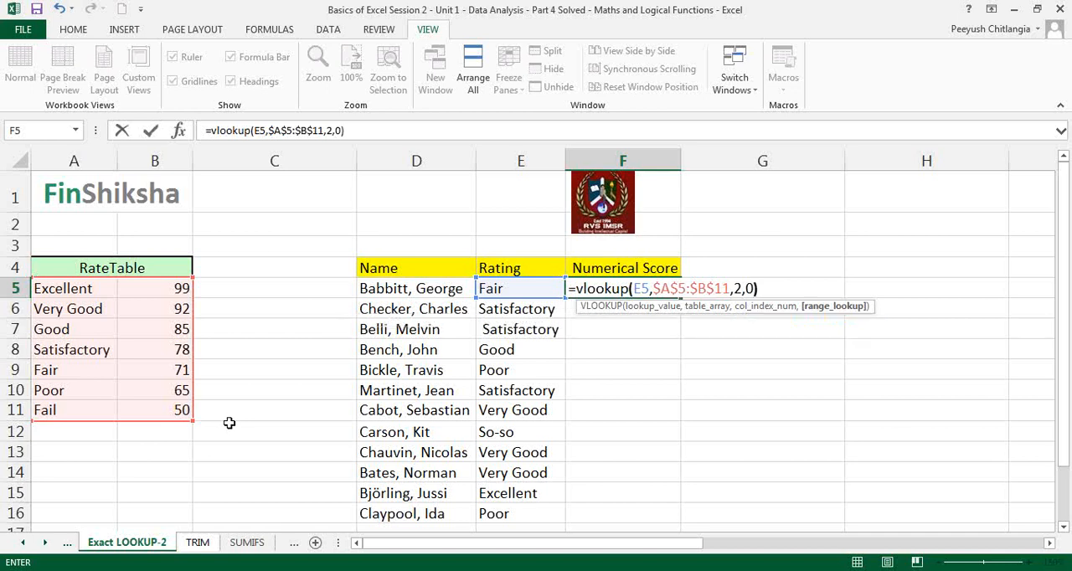
pyautogui.press('Return')
pyautogui.press('Up')
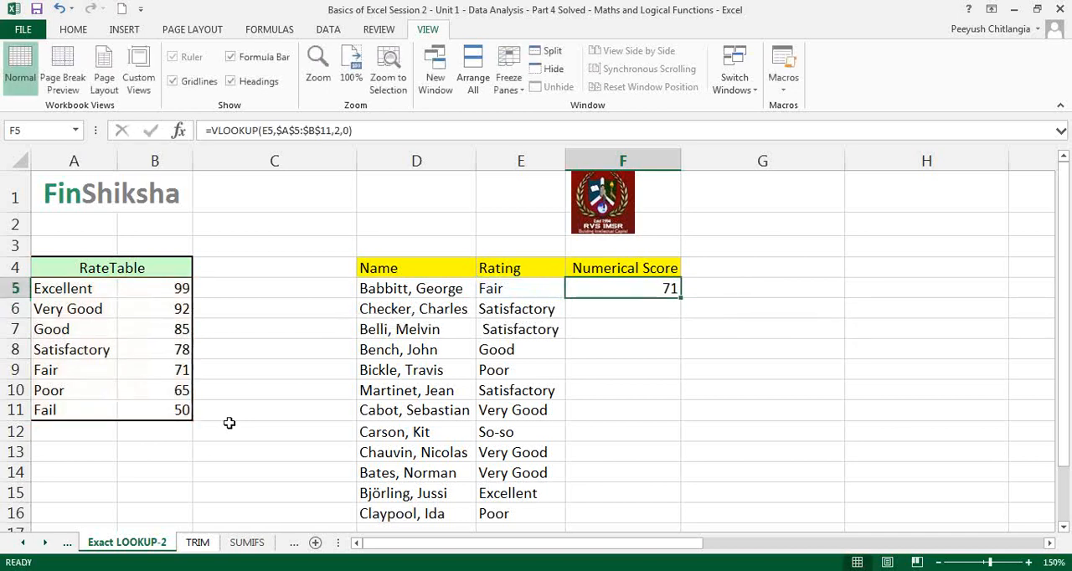
# Fill the F5 VLOOKUP formula down to F6 in the Numerical Score column and select F6 to check it
pyautogui.doubleClick(635, 288)
pyautogui.press('Escape')
pyautogui.moveTo(681, 298); pyautogui.dragTo(684, 327)
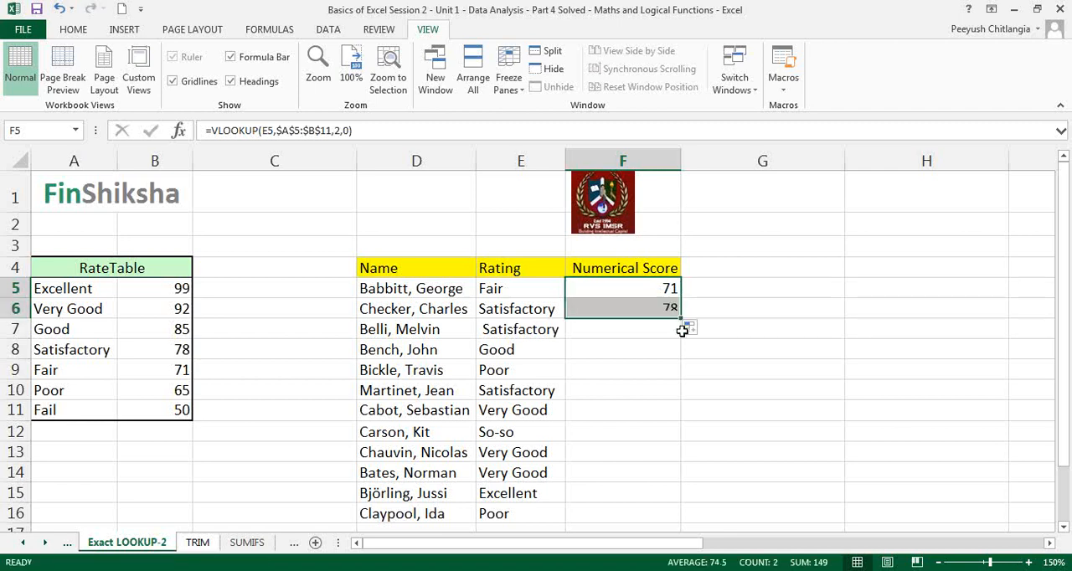
pyautogui.click(652, 313)
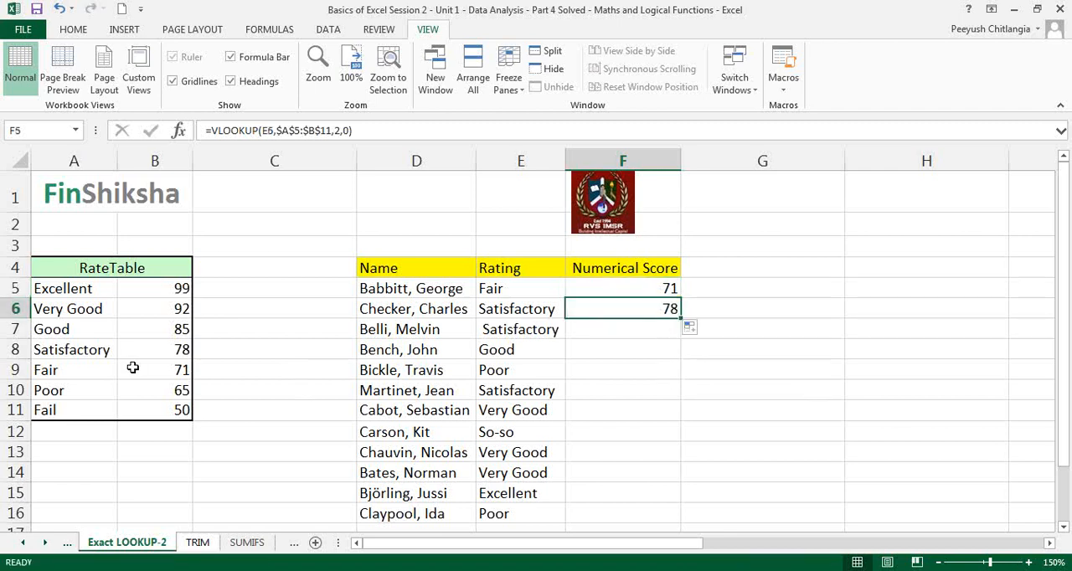
# Check the Satisfactory score in the RateTable and fill the VLOOKUP formula from F6 down to F7
pyautogui.click(140, 356)
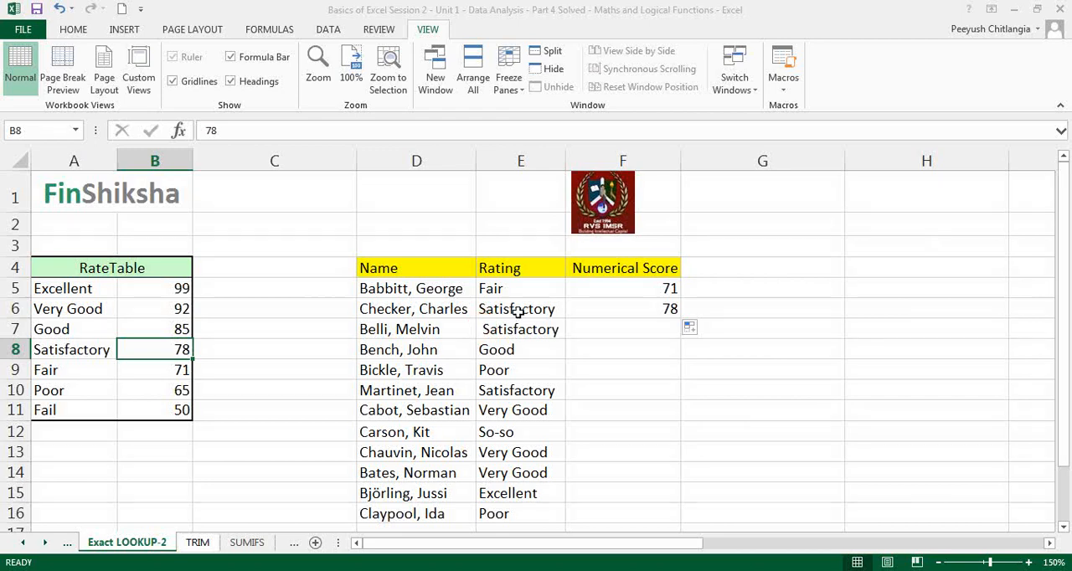
pyautogui.click(731, 217)
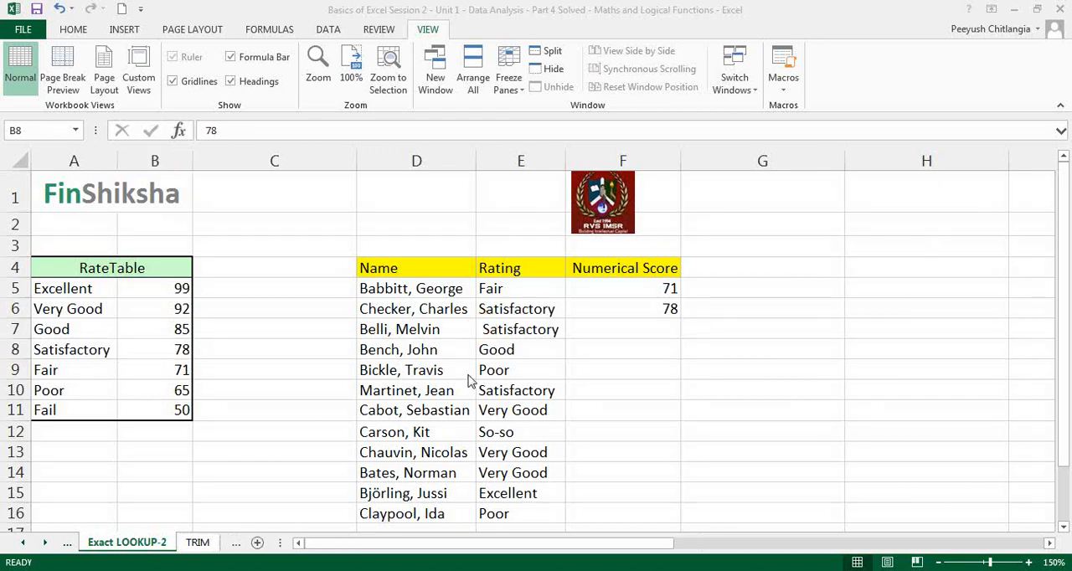
pyautogui.click(668, 312)
pyautogui.moveTo(670, 316)
pyautogui.mouseDown()
pyautogui.moveTo(688, 335)
pyautogui.moveTo(670, 336)
pyautogui.mouseUp()
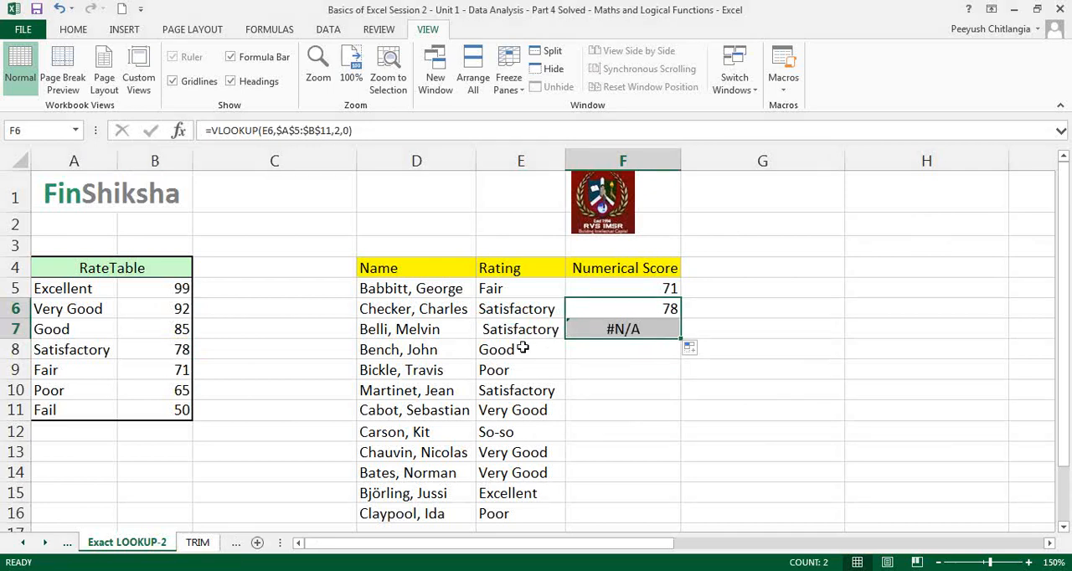
# Try removing the leading space before Satisfactory in E7, and undo that edit
pyautogui.doubleClick(506, 329)
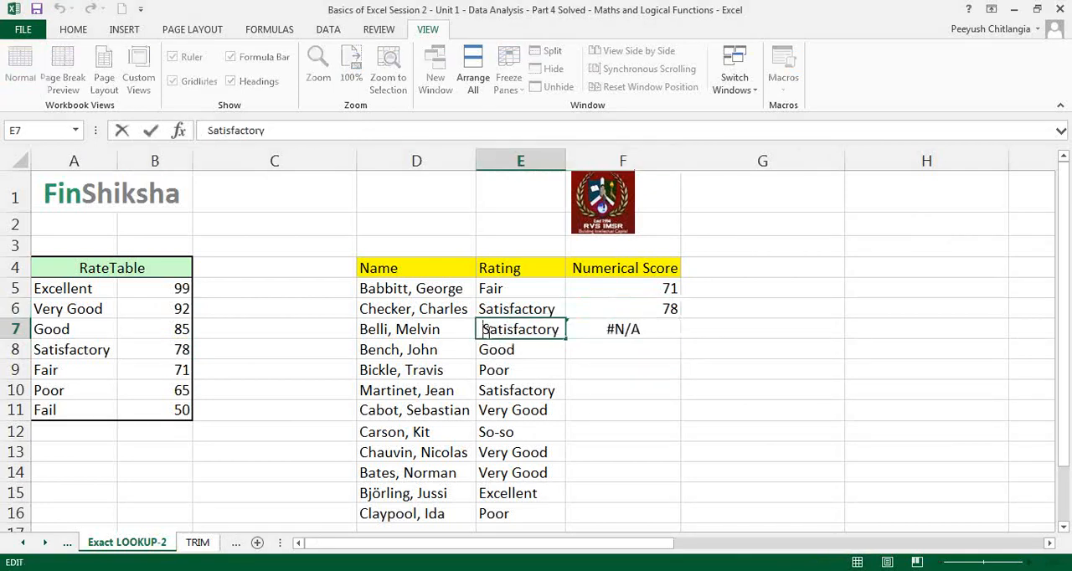
pyautogui.click(485, 329)
pyautogui.press('BackSpace')
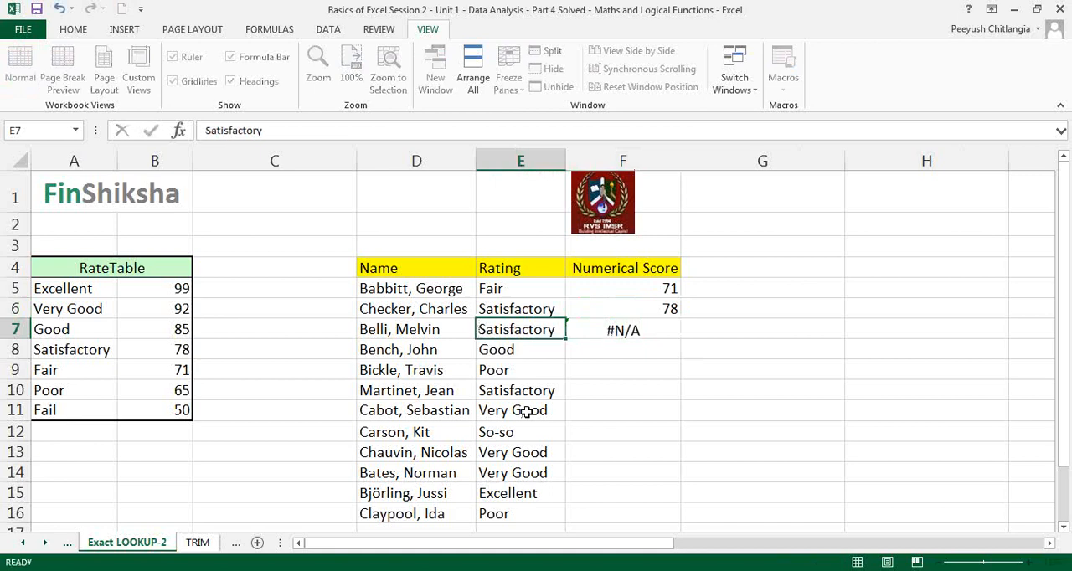
pyautogui.press('Return')
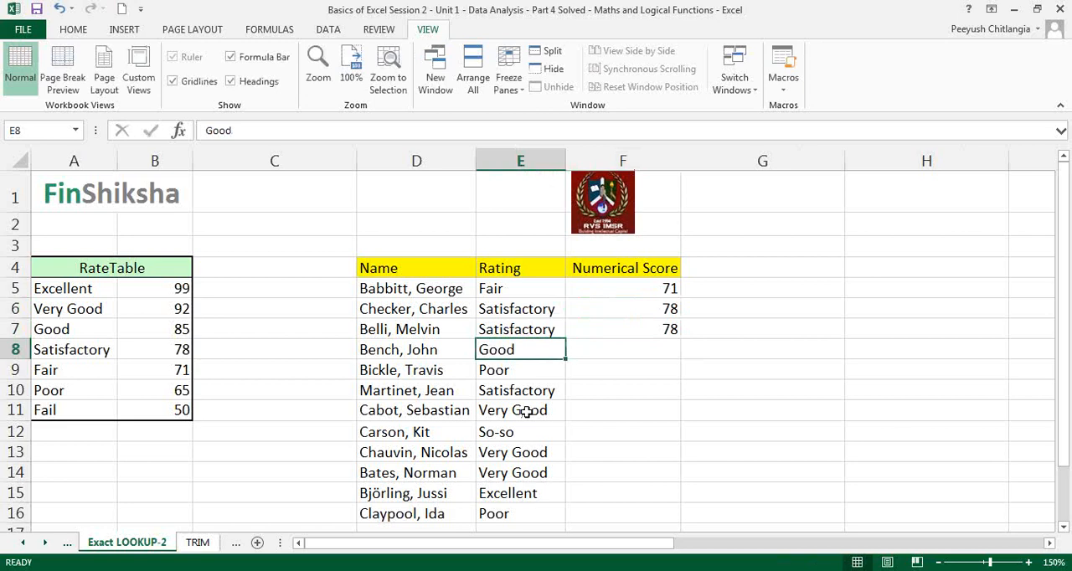
pyautogui.hotkey('ctrl', 'z')
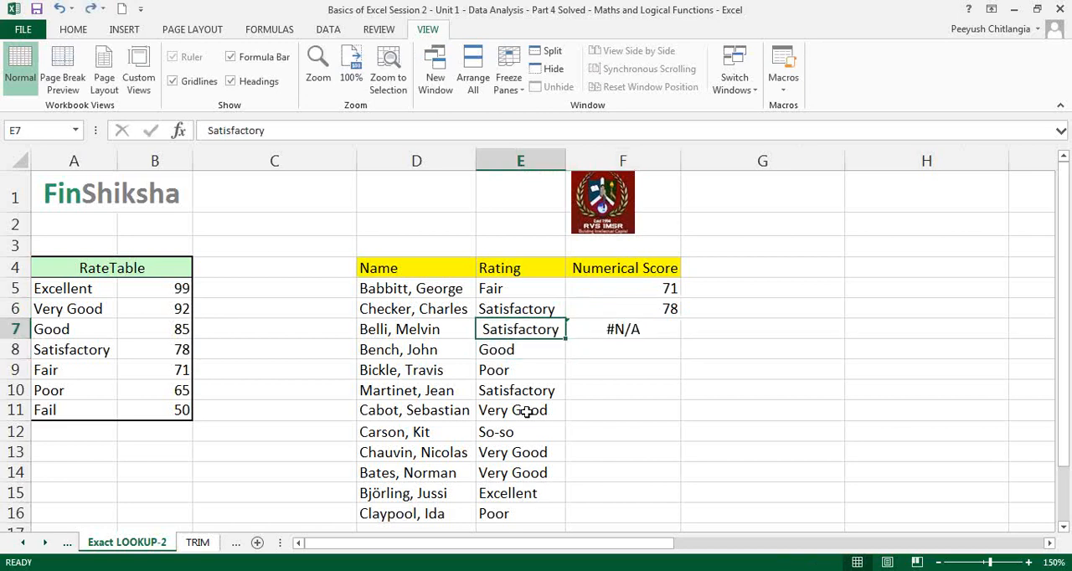
# Fill the VLOOKUP formula from F7 down to F16 and inspect the formula in F12
pyautogui.click(618, 449)
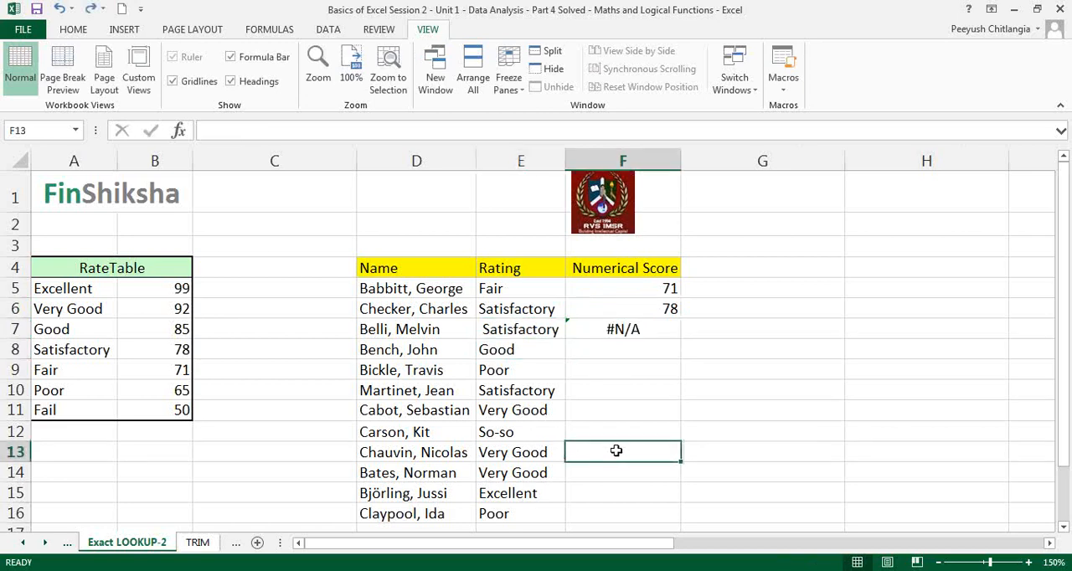
pyautogui.click(670, 331)
pyautogui.moveTo(681, 336); pyautogui.dragTo(667, 514)
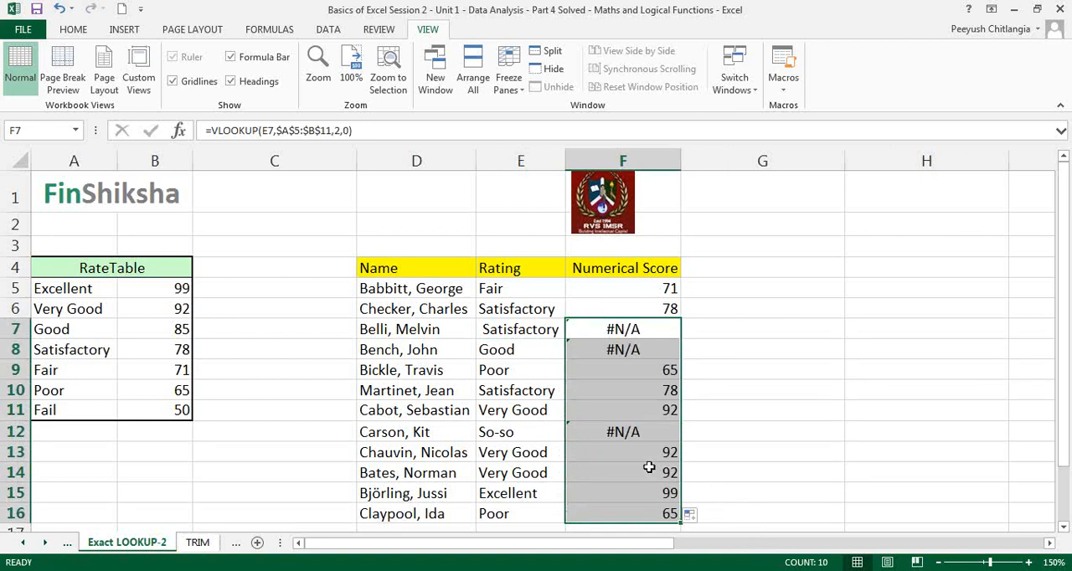
pyautogui.doubleClick(605, 426)
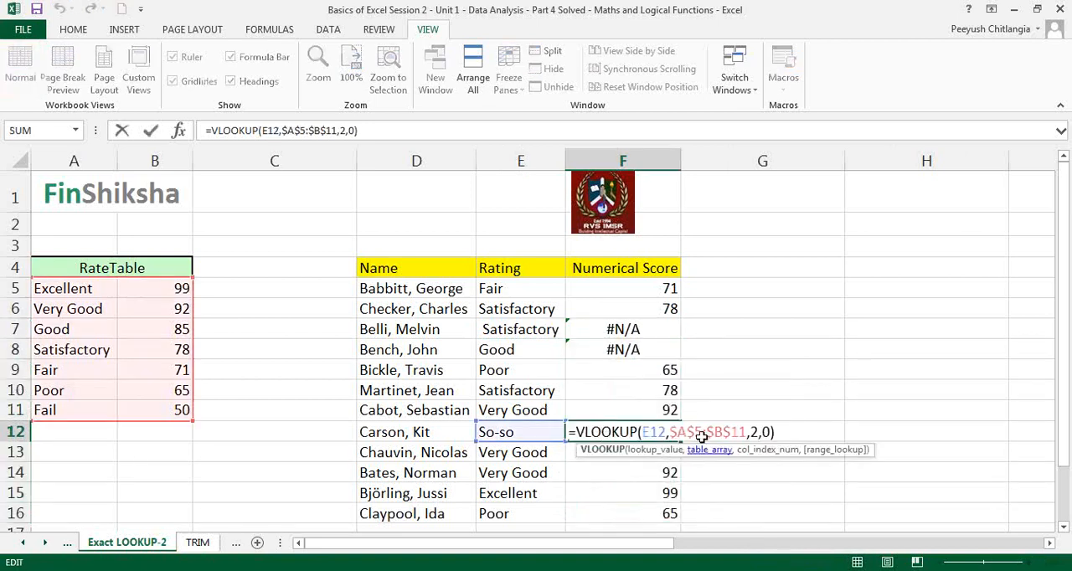
pyautogui.press('Escape')
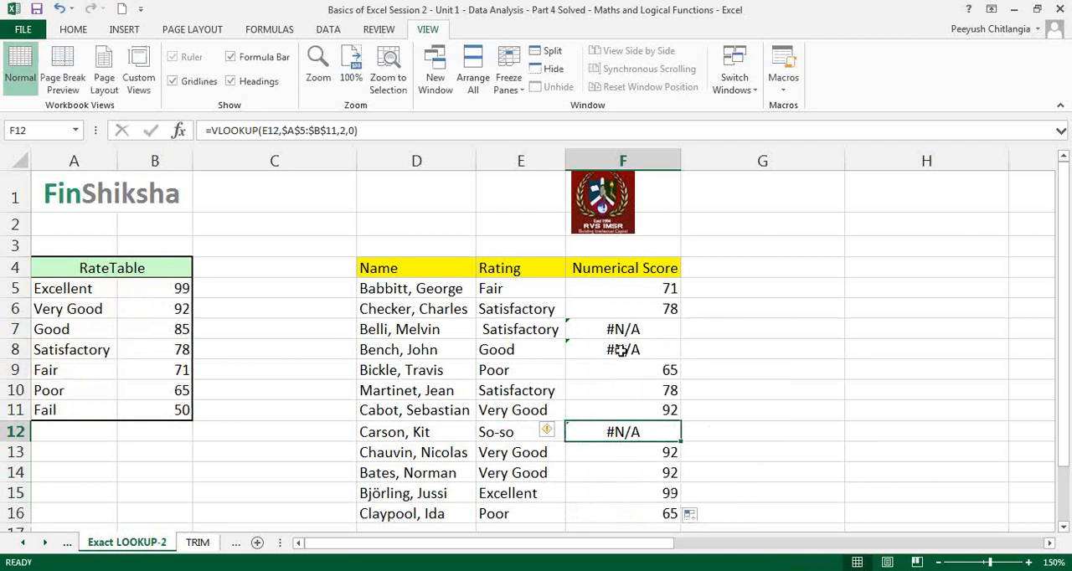
# Compare the Good rating in E8 with the RateTable entry and remove the trailing space from E8
pyautogui.doubleClick(533, 351)
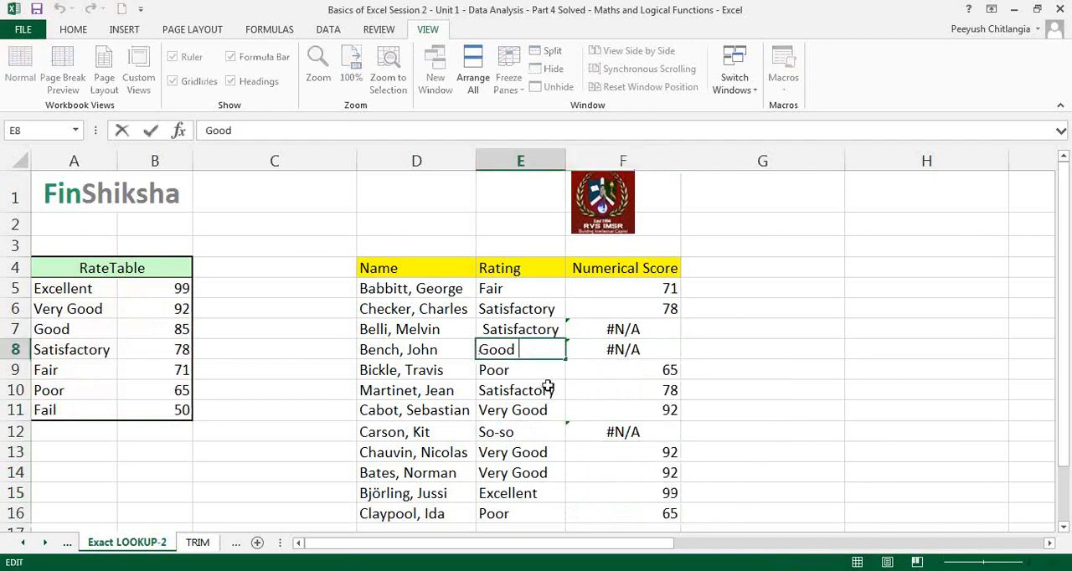
pyautogui.press('Escape')
pyautogui.moveTo(55, 338); pyautogui.dragTo(159, 332)
pyautogui.doubleClick(538, 347)
pyautogui.moveTo(526, 350); pyautogui.dragTo(459, 350)
pyautogui.press('Escape')
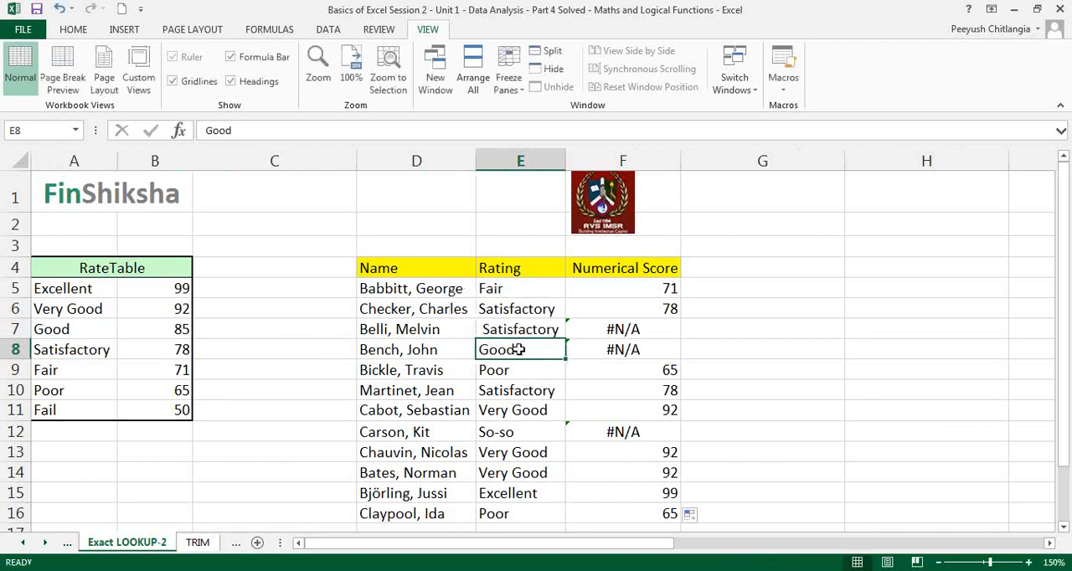
pyautogui.doubleClick(525, 348)
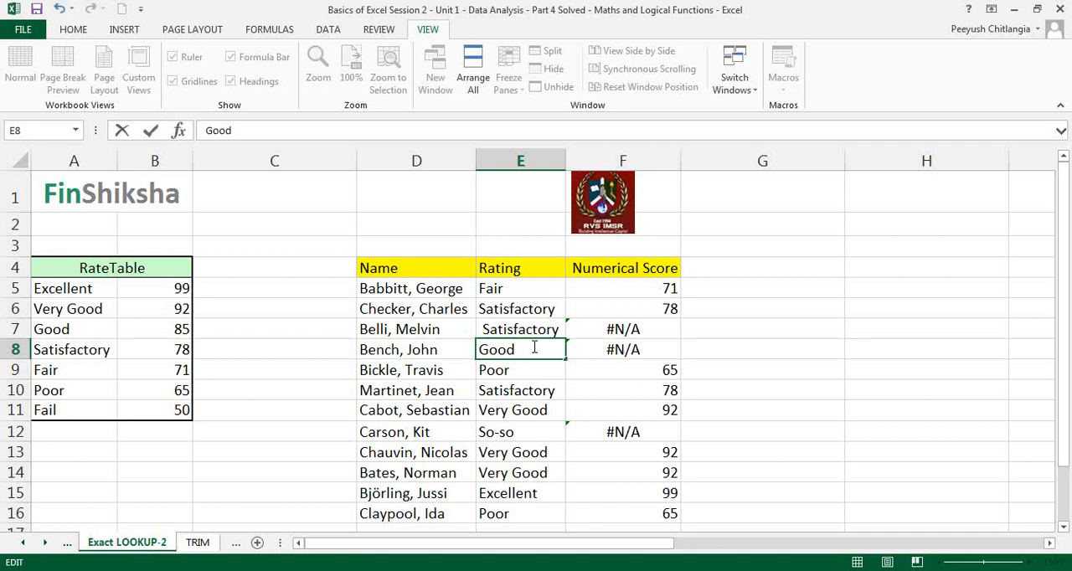
pyautogui.press('Return')
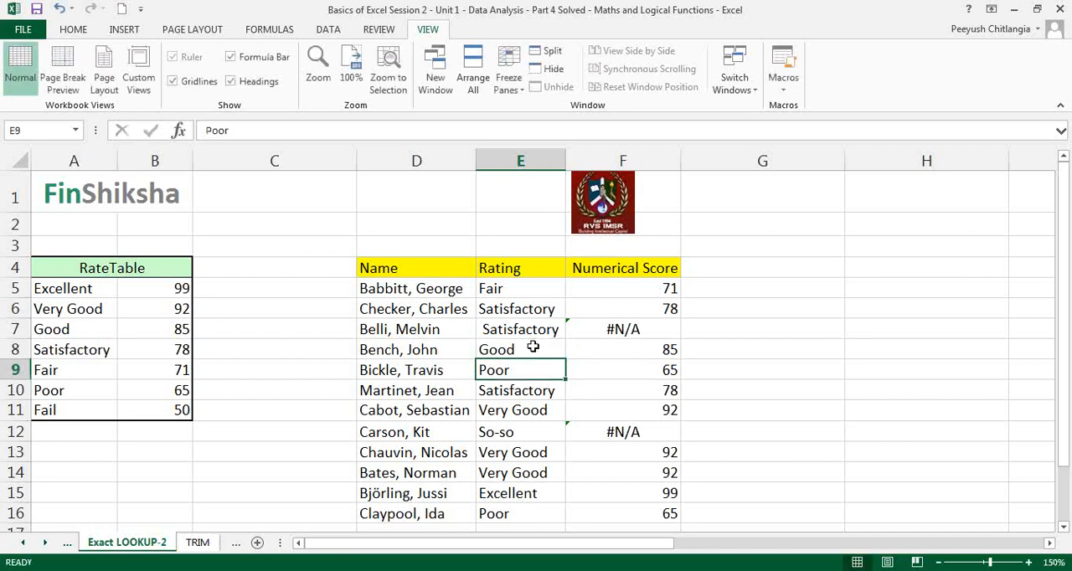
# Replace the So-so rating in E12 with Fail
pyautogui.press('Down')
pyautogui.press('Down')
pyautogui.press('Down')
pyautogui.write('Fail')
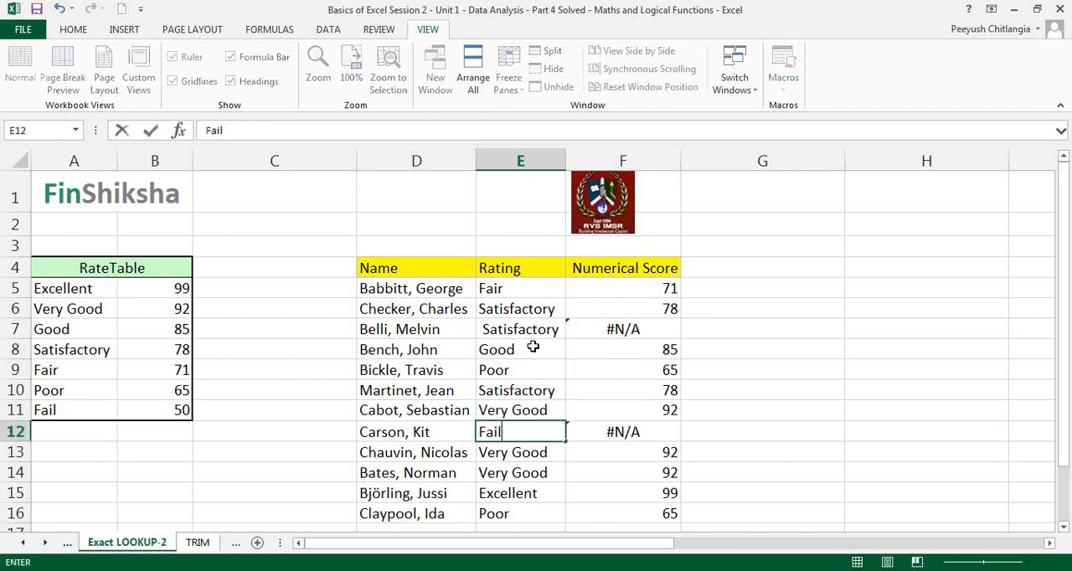
pyautogui.press('Return')
pyautogui.press('Up')
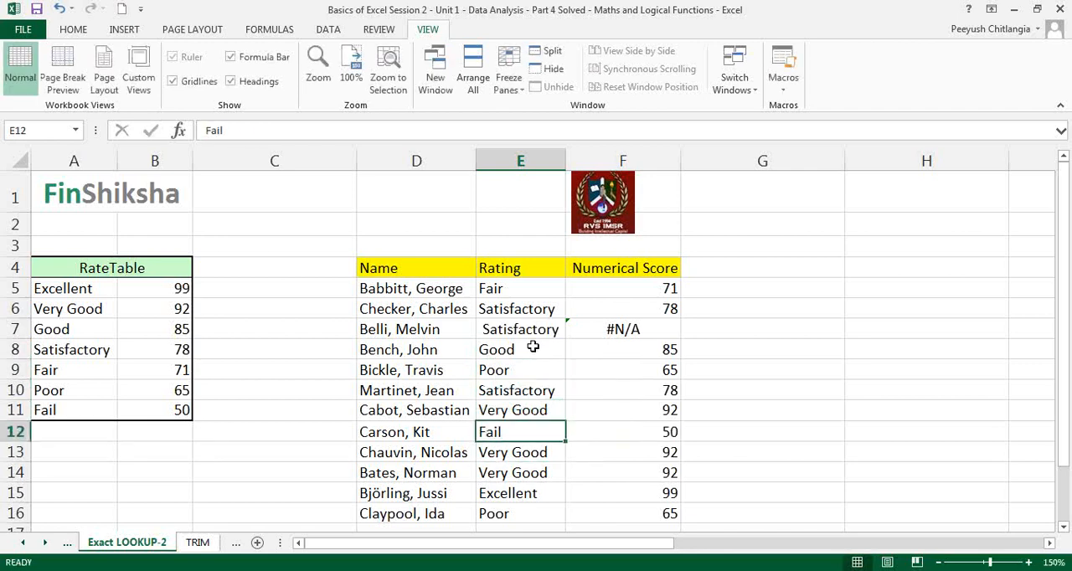
# Highlight the rating cells E5 and E12 together with a tan fill colour
pyautogui.keyDown('ctrl'); pyautogui.click(527, 291); pyautogui.keyUp('ctrl')
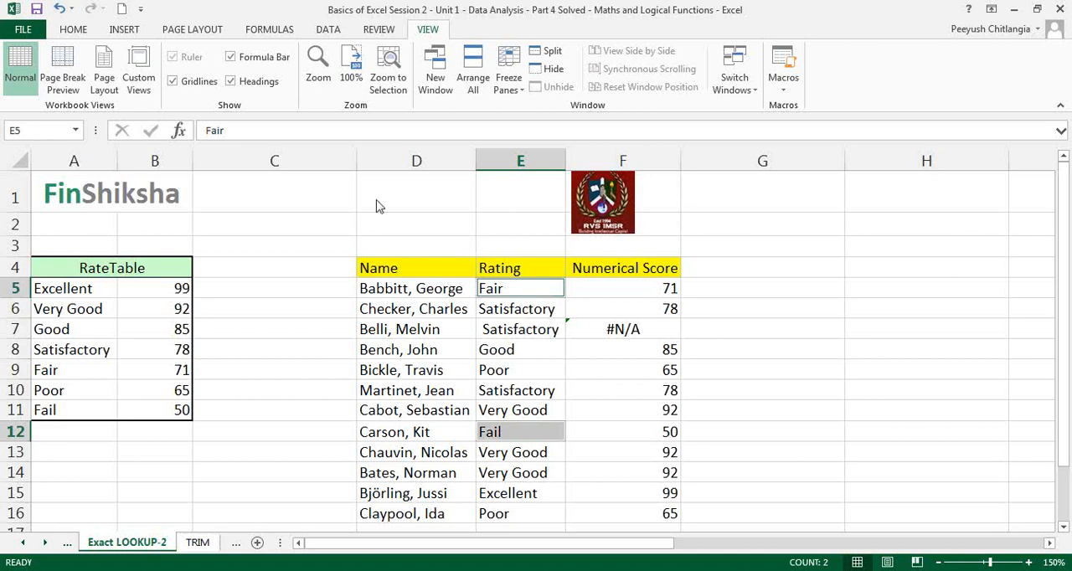
pyautogui.hotkey('ctrl', 'n')
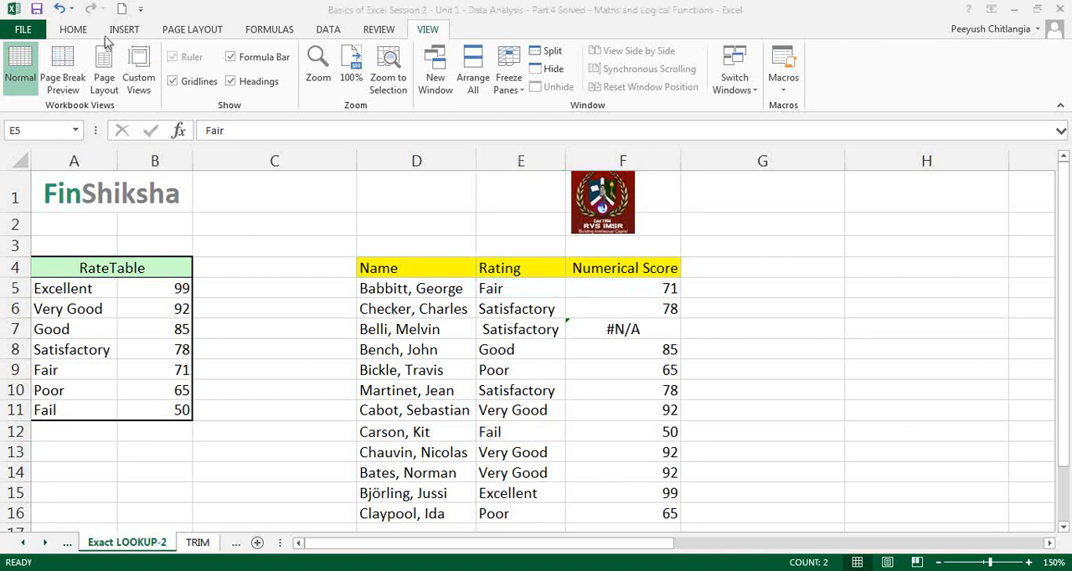
pyautogui.click(90, 27)
pyautogui.click(74, 29)
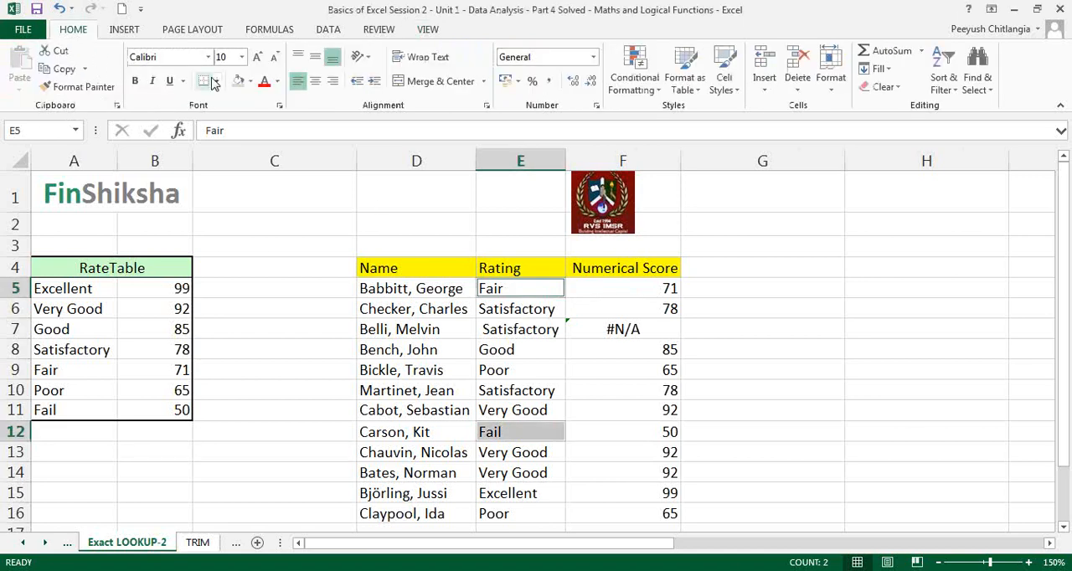
pyautogui.click(605, 372)
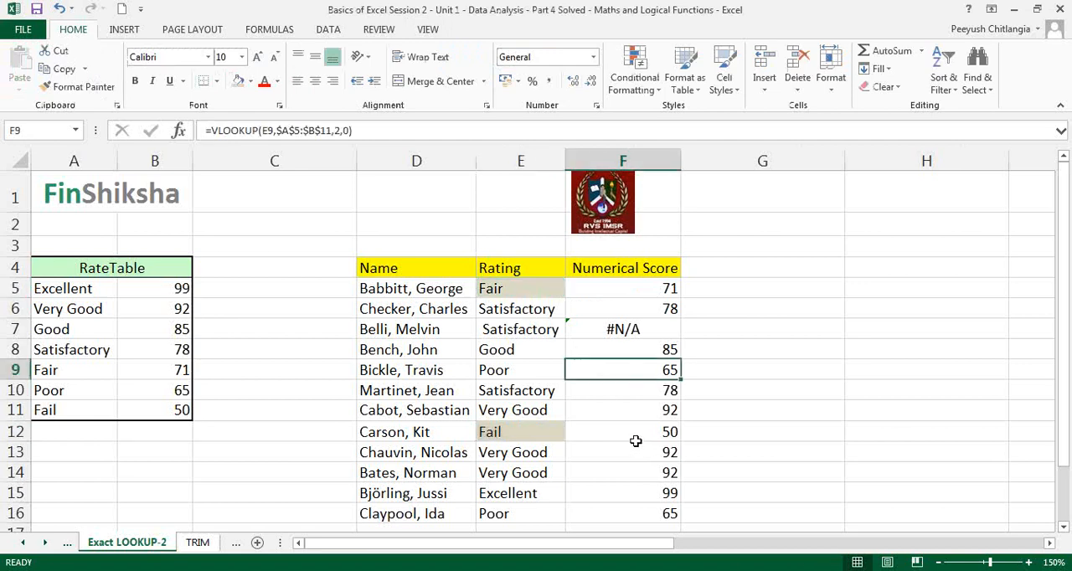
# Review the VLOOKUP formulas in F12 and F5, and set the range lookup argument in F5 to 1
pyautogui.doubleClick(628, 432)
pyautogui.press('Escape')
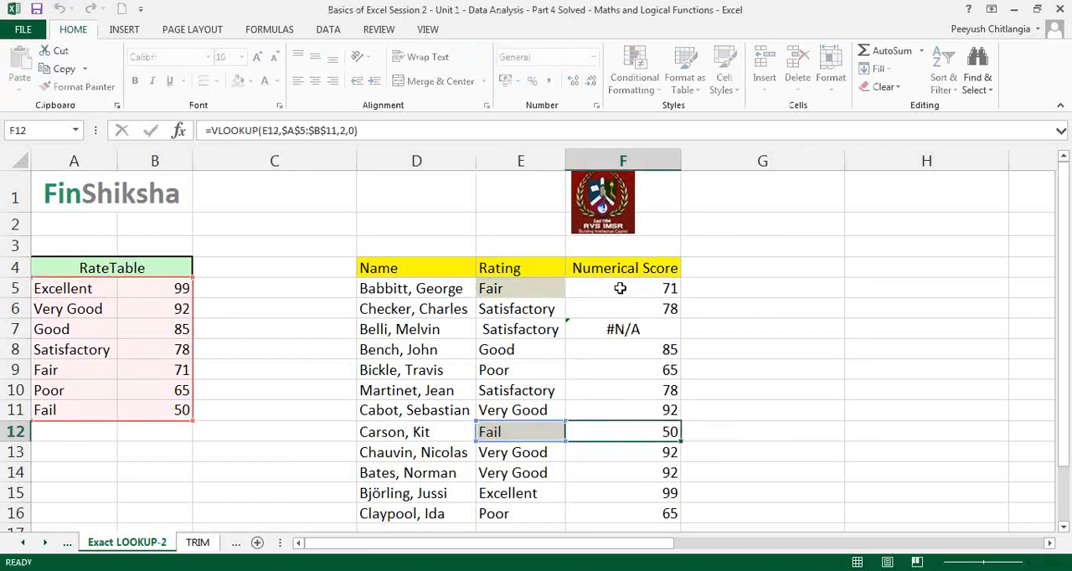
pyautogui.doubleClick(620, 289)
pyautogui.press('Escape')
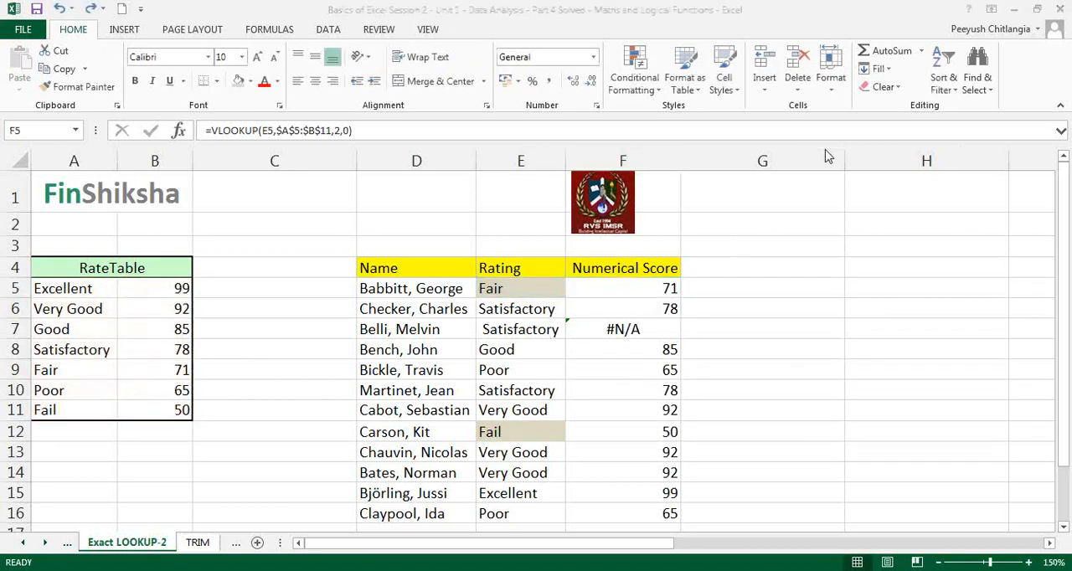
pyautogui.doubleClick(668, 294)
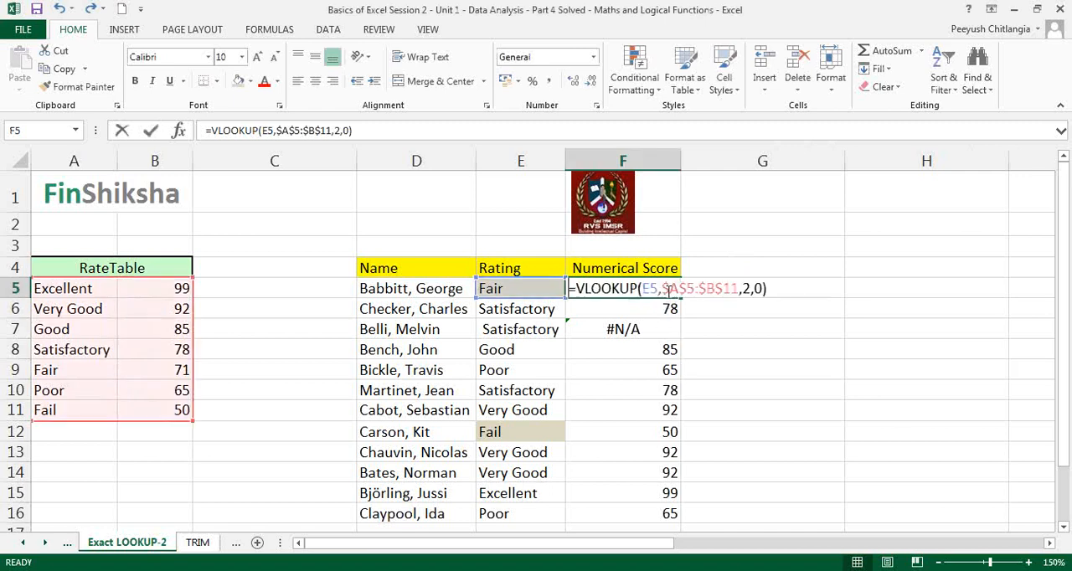
pyautogui.doubleClick(755, 288)
pyautogui.write('1')
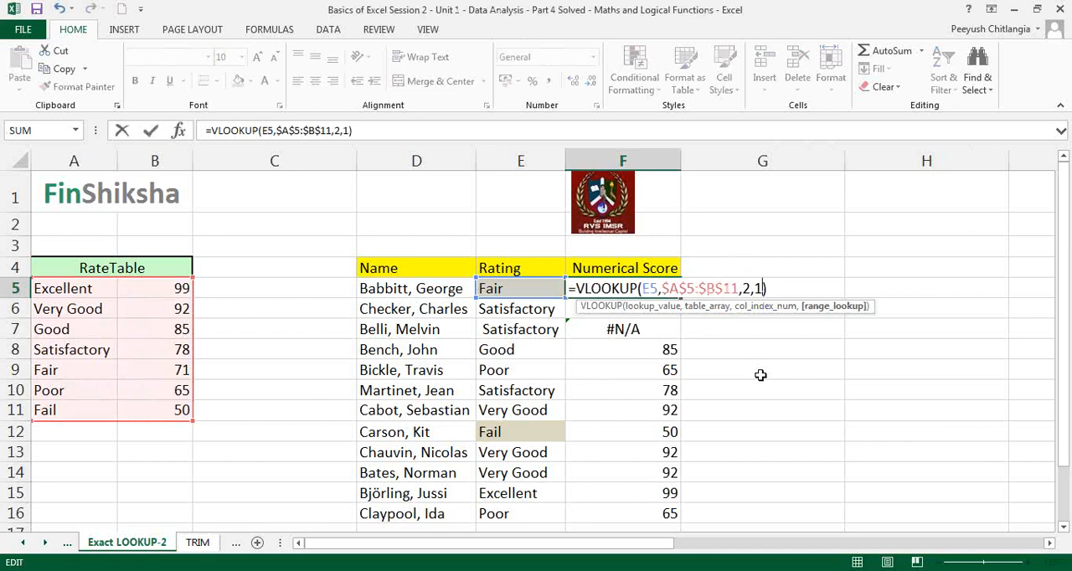
pyautogui.press('Return')
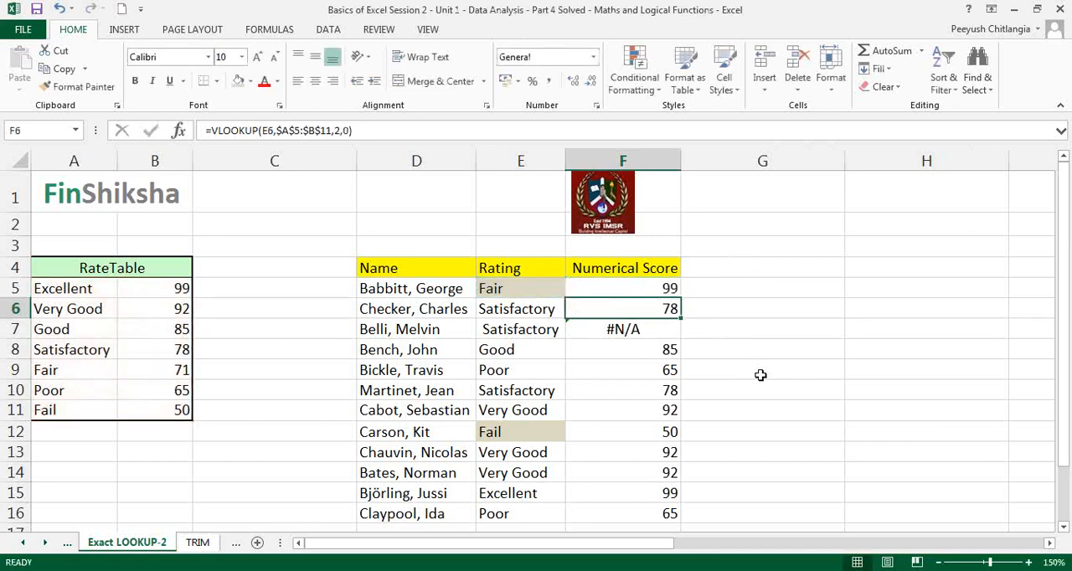
# Compare the Fair rating and its score in F5 with the entries of the RateTable
pyautogui.moveTo(64, 290); pyautogui.dragTo(147, 409)
pyautogui.click(273, 508)
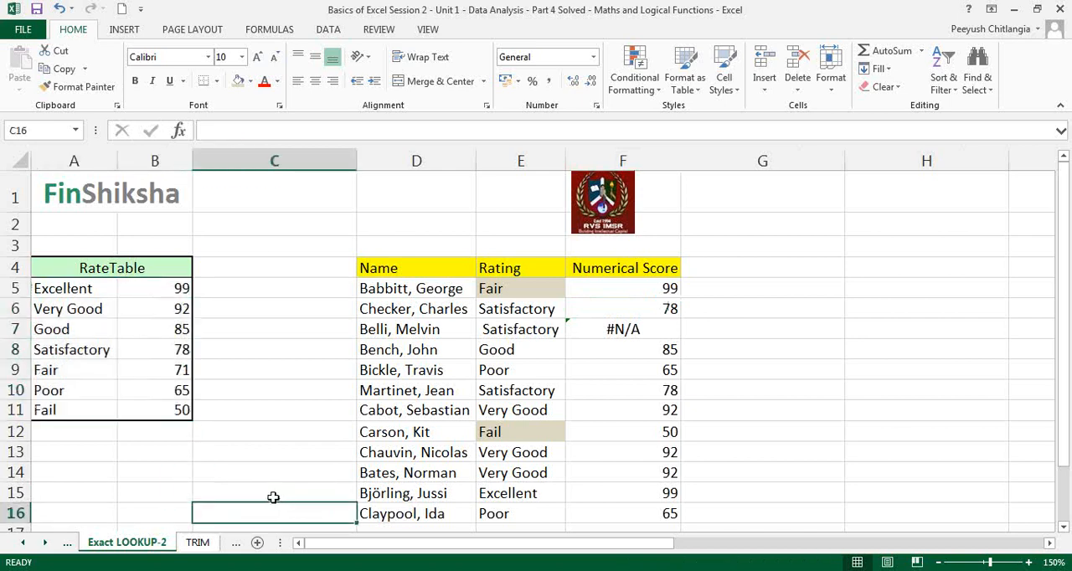
pyautogui.click(624, 292)
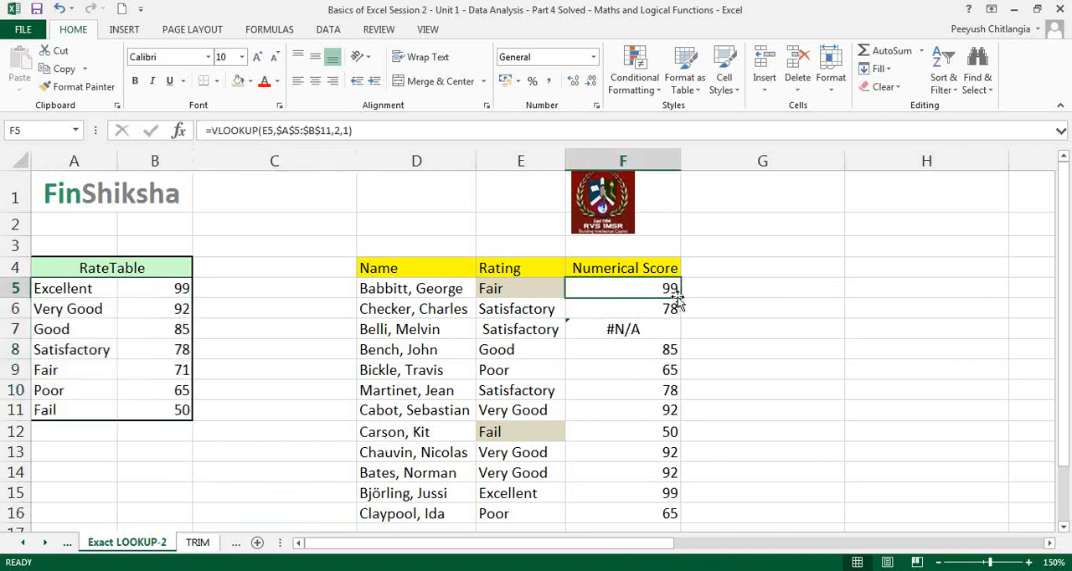
pyautogui.click(526, 291)
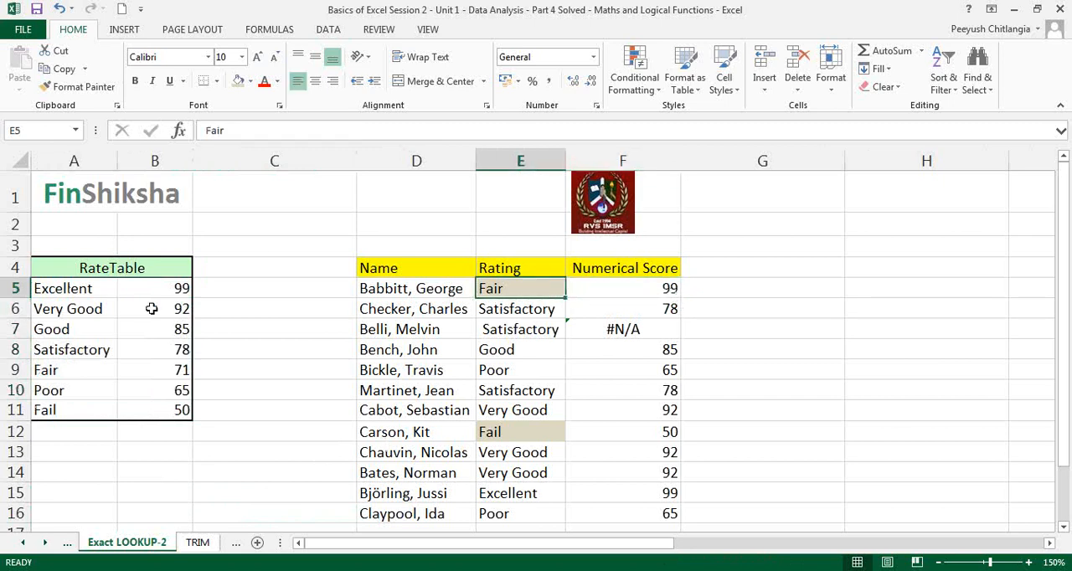
pyautogui.click(81, 286)
pyautogui.click(152, 287)
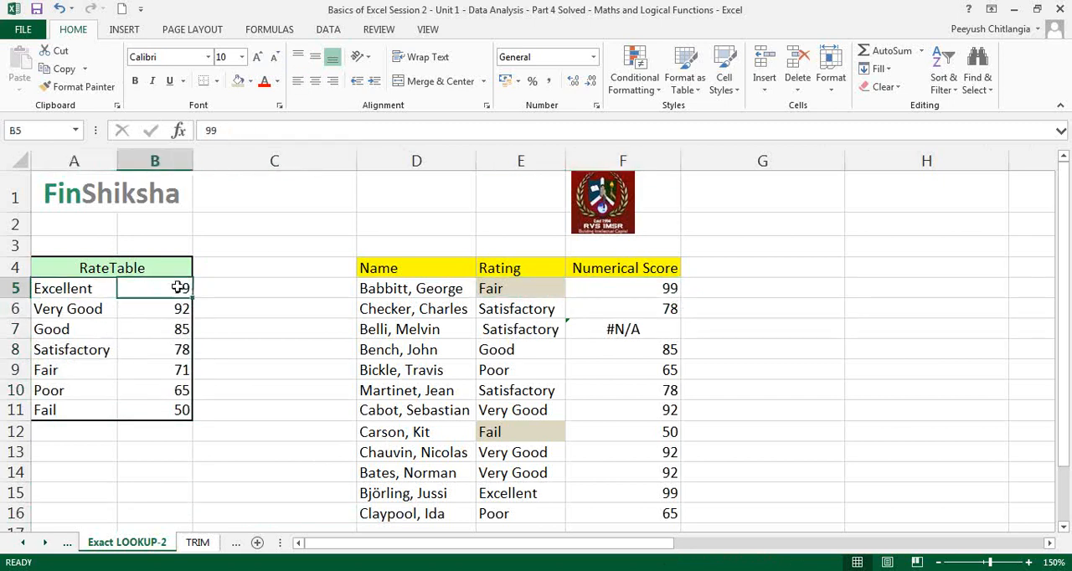
# Try filling the approximate-match VLOOKUP from F5 down to F16 and check the score in row 12
pyautogui.click(615, 285)
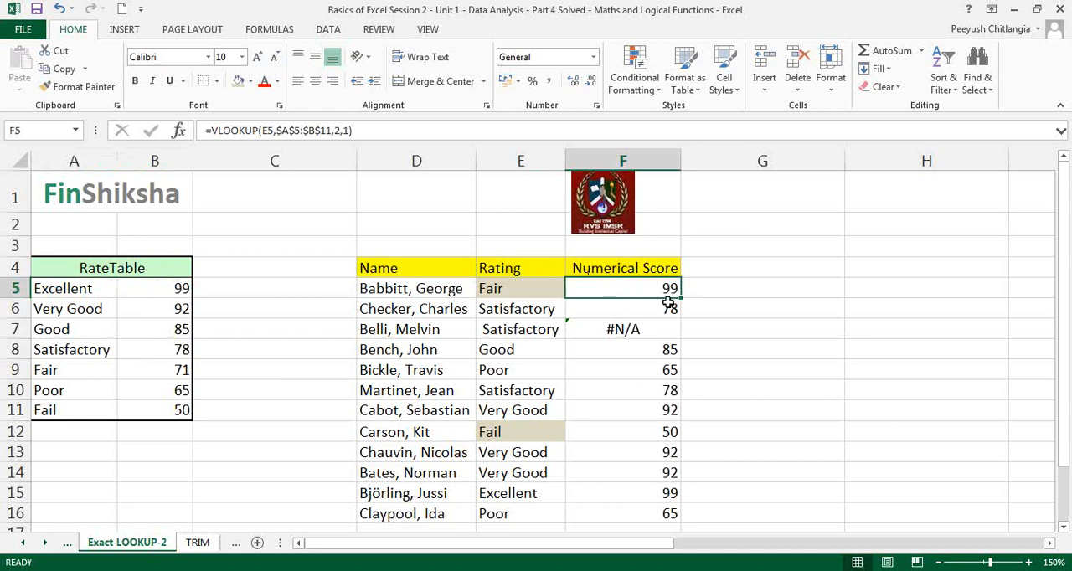
pyautogui.moveTo(681, 299); pyautogui.dragTo(685, 518)
pyautogui.moveTo(521, 437); pyautogui.dragTo(629, 440)
# Open the function arguments of the VLOOKUP in F5, review the Range_lookup description, and accept the arguments
pyautogui.doubleClick(666, 289)
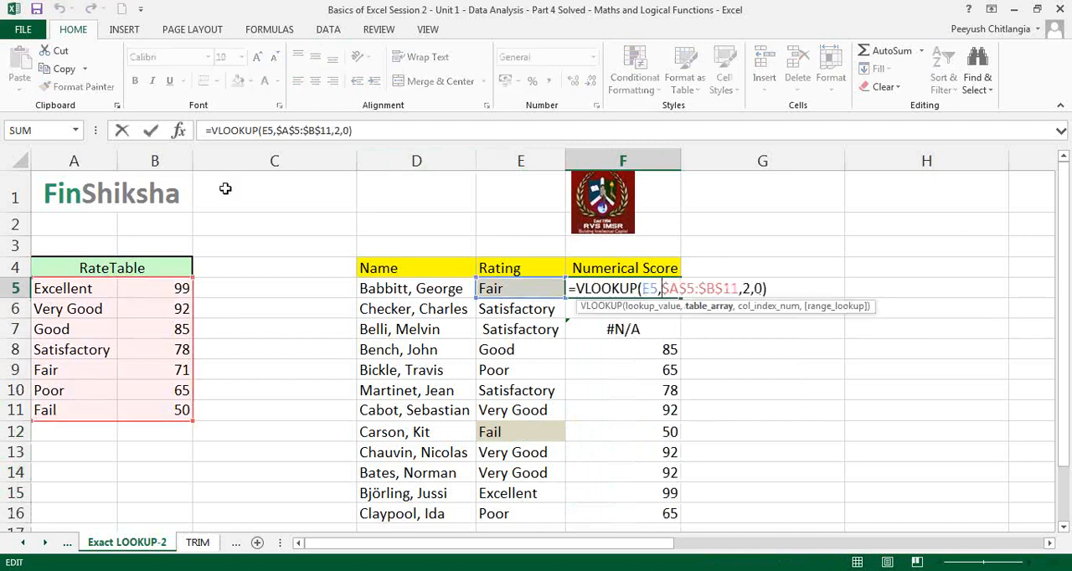
pyautogui.click(178, 131)
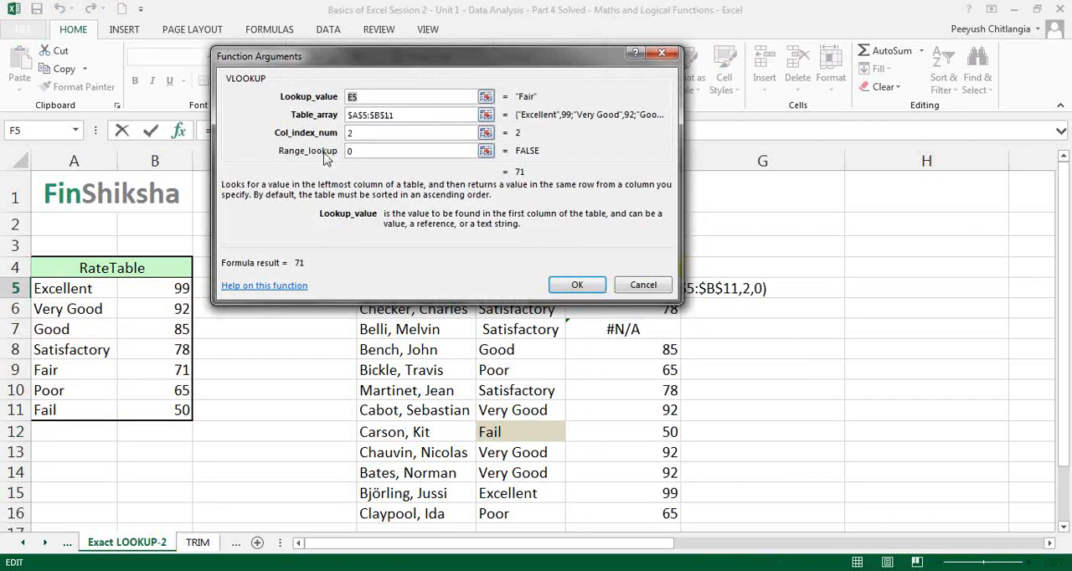
pyautogui.click(366, 151)
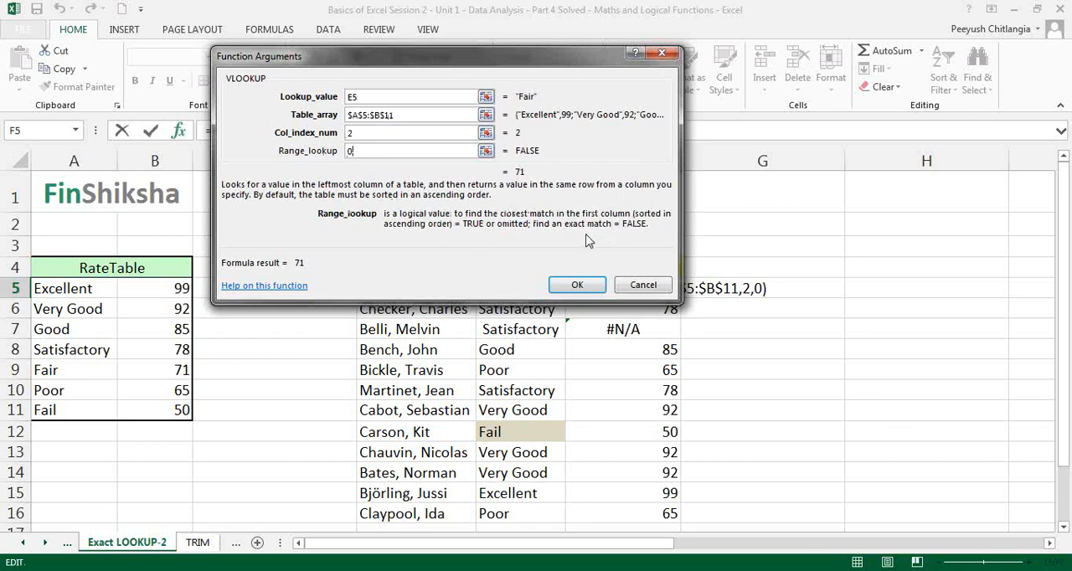
pyautogui.click(579, 285)
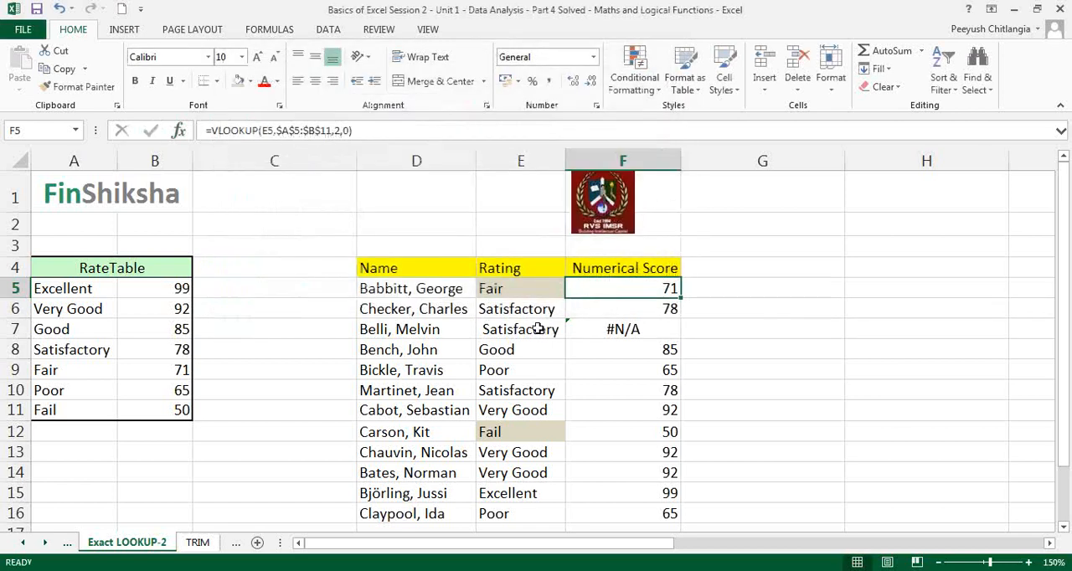
# Remove the leading space from the Satisfactory rating in E7
pyautogui.doubleClick(537, 329)
pyautogui.click(488, 328)
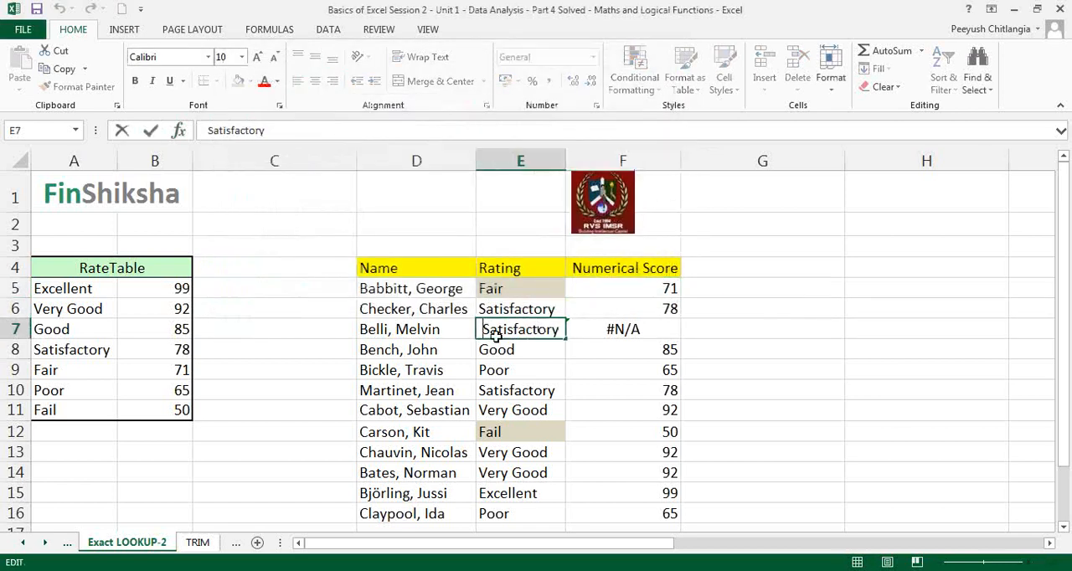
pyautogui.press('BackSpace')
pyautogui.press('Return')
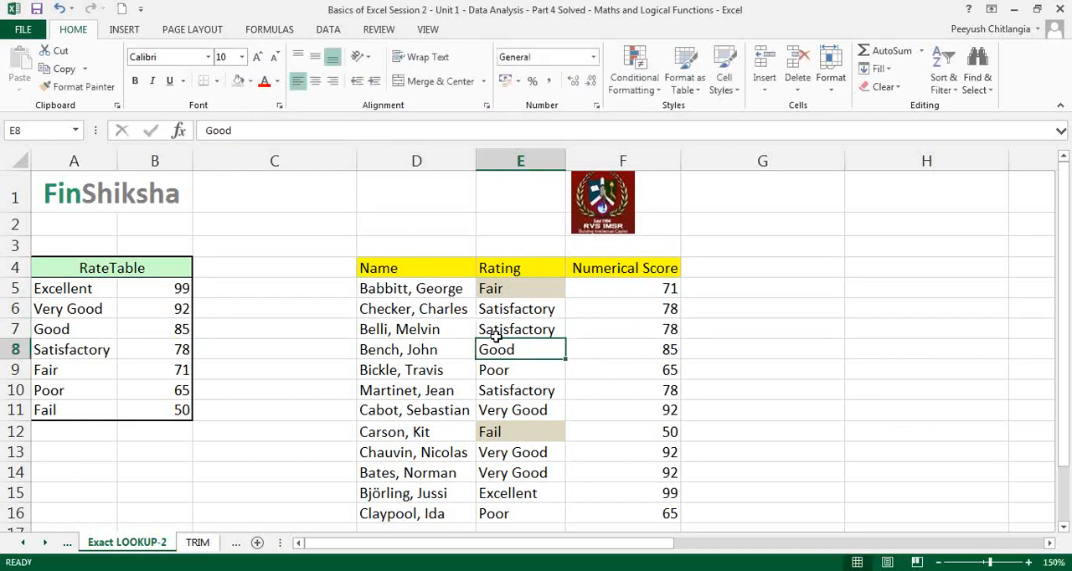
pyautogui.press('Down')
pyautogui.press('Down')
pyautogui.press('Down')
pyautogui.press('Down')
pyautogui.press('Down')
pyautogui.press('Down')
pyautogui.press('Down')
pyautogui.press('Down')
pyautogui.press('Down')
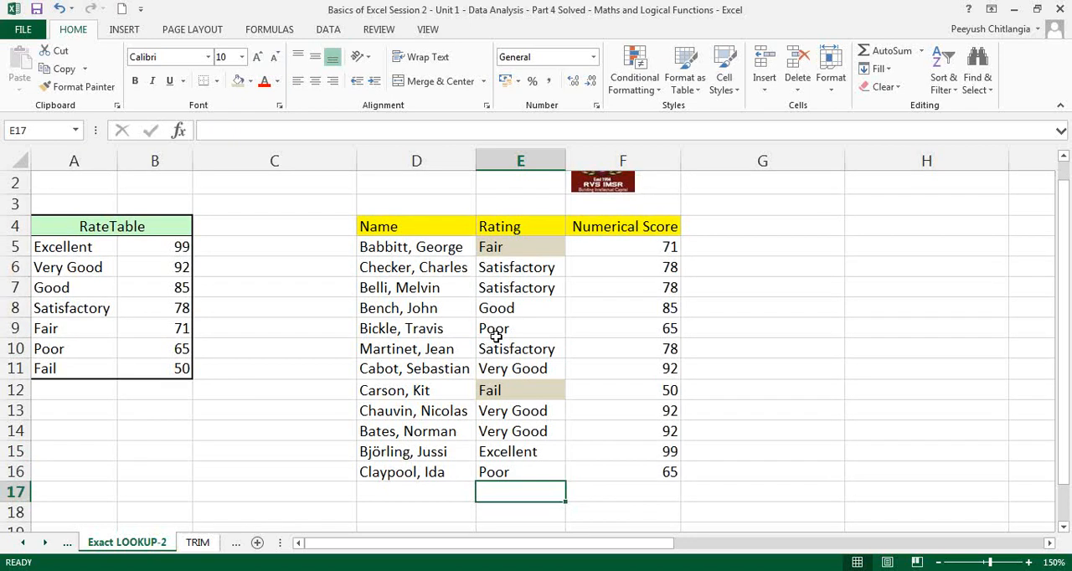
pyautogui.moveTo(528, 282); pyautogui.dragTo(545, 371)
pyautogui.click(545, 371)
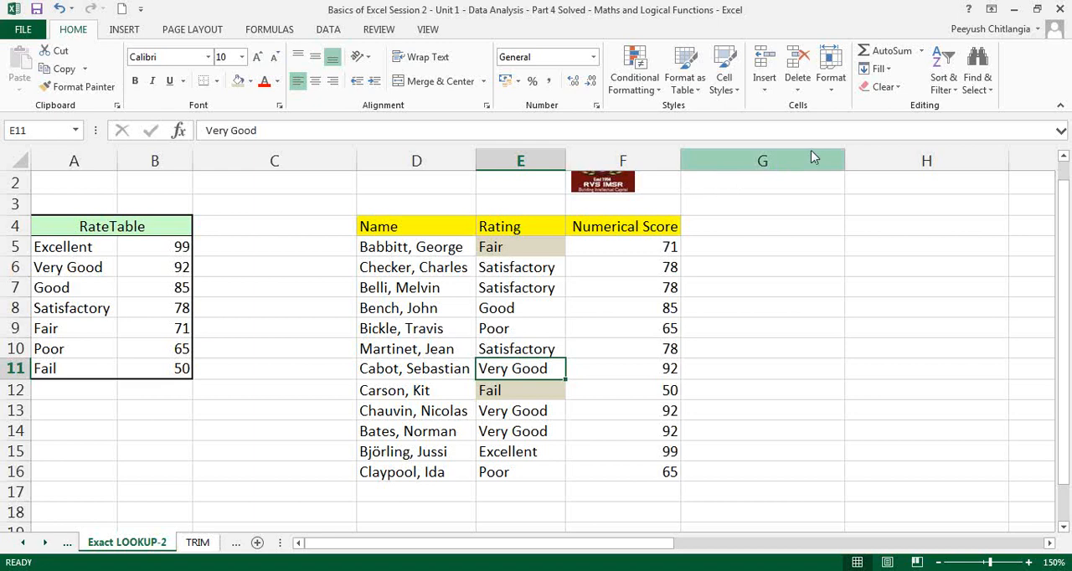
pyautogui.scroll(1, 787, 335)
pyautogui.click(750, 431)
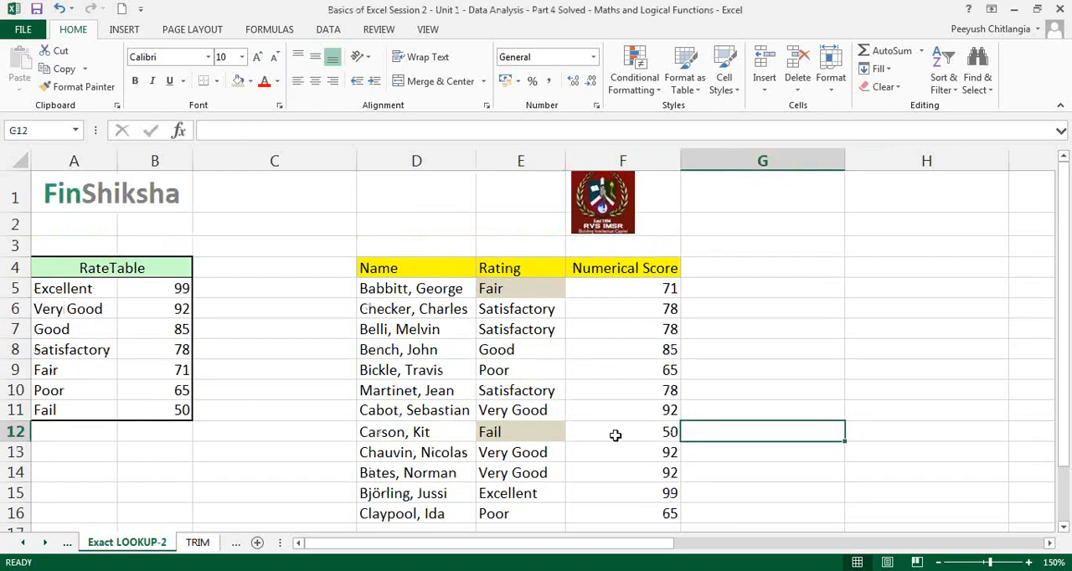
# Open the TRIM sheet and examine the text in A5 and the LEN formula in B5
pyautogui.click(199, 543)
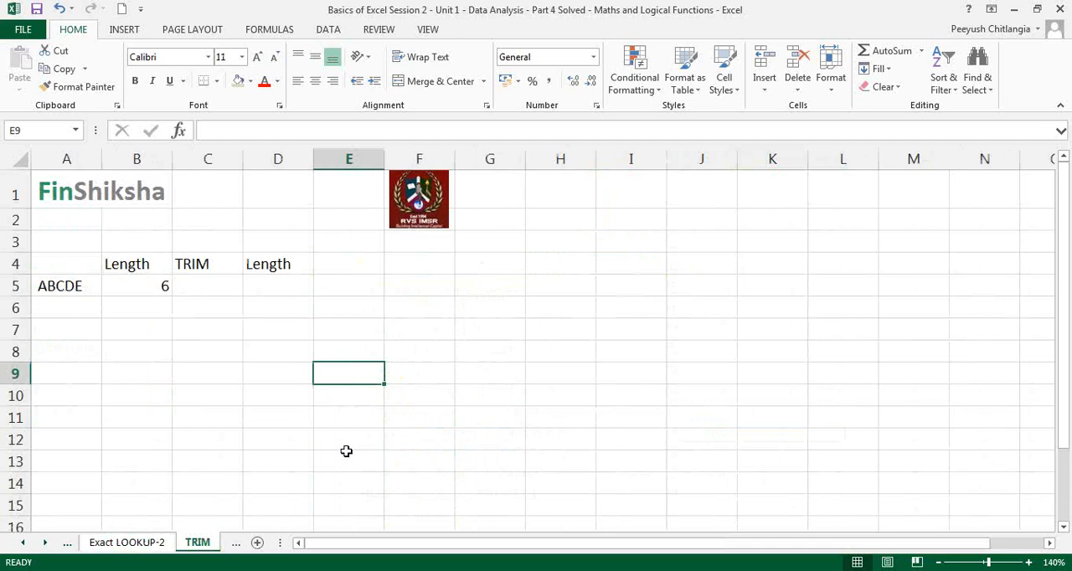
pyautogui.click(81, 285)
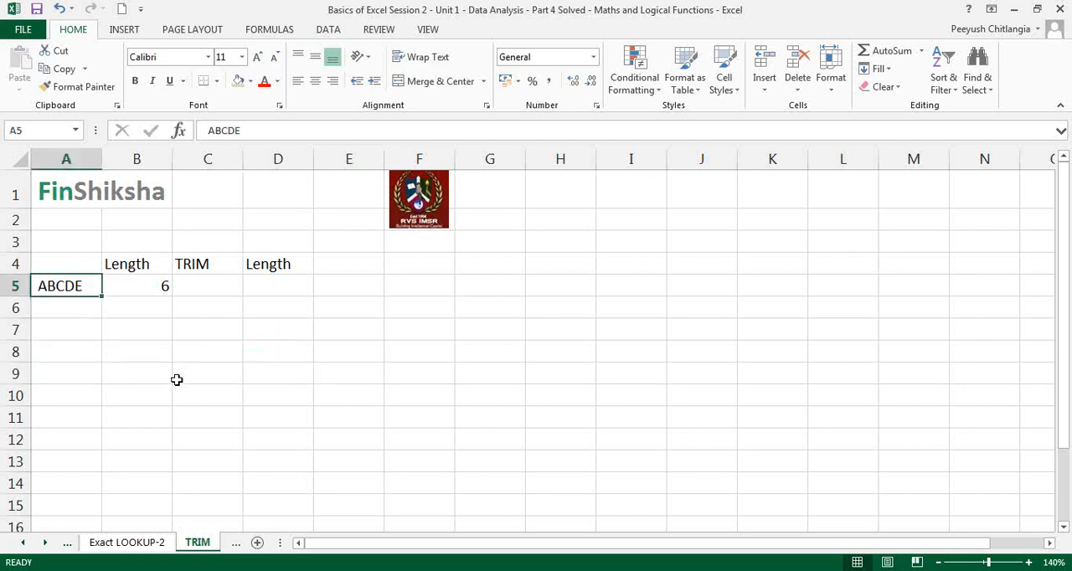
pyautogui.click(150, 281)
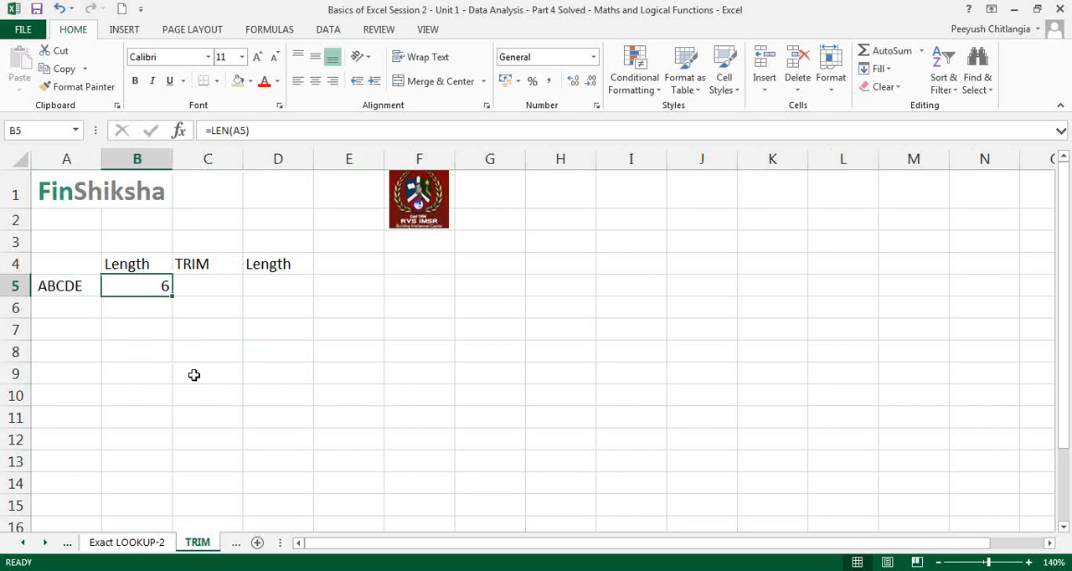
pyautogui.doubleClick(142, 283)
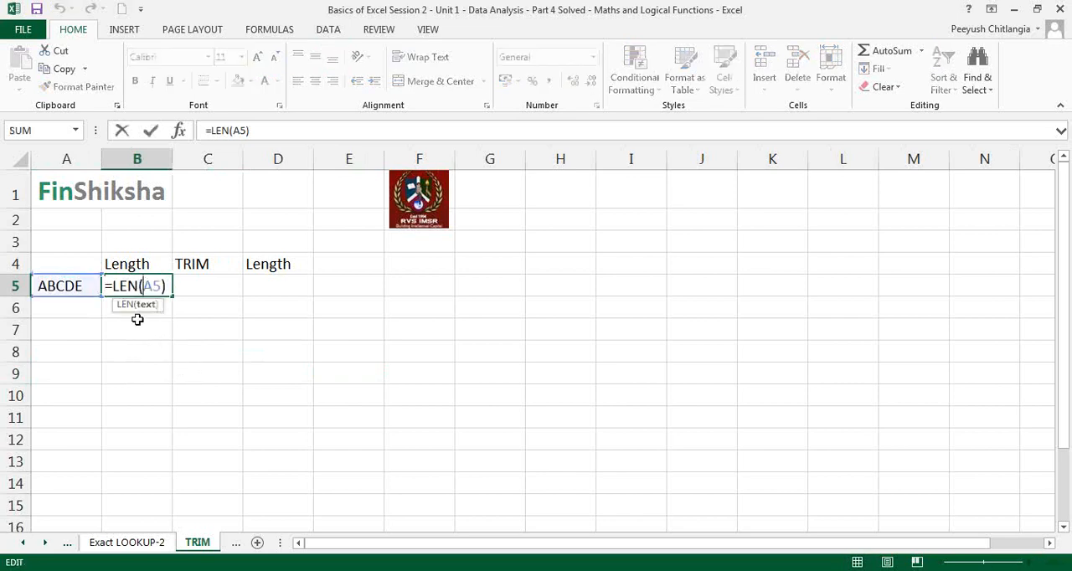
pyautogui.press('Escape')
# Try adding an extra leading space before ABCDE in A5, and undo the change
pyautogui.click(88, 288)
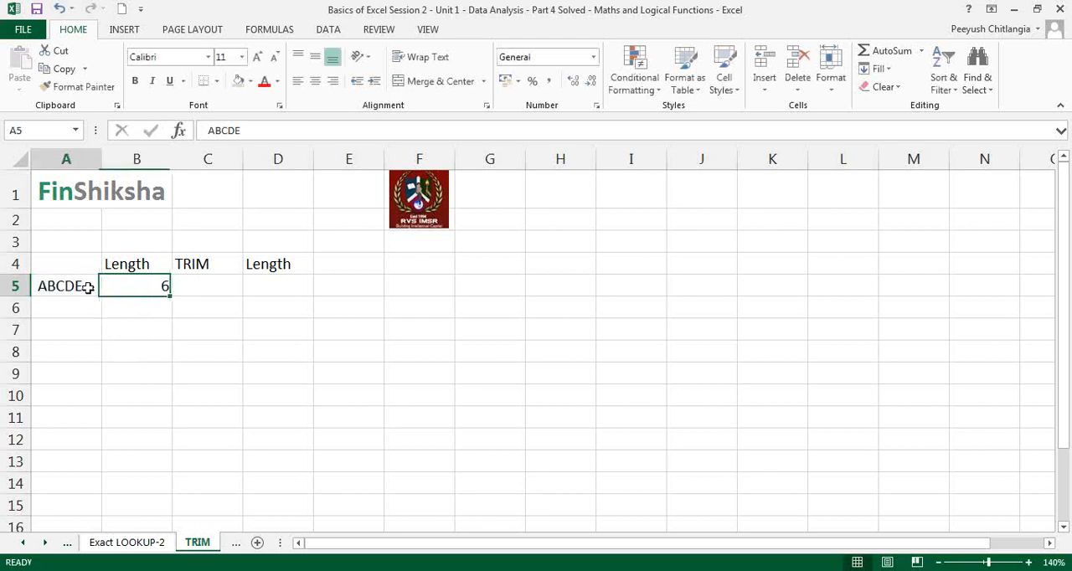
pyautogui.doubleClick(88, 287)
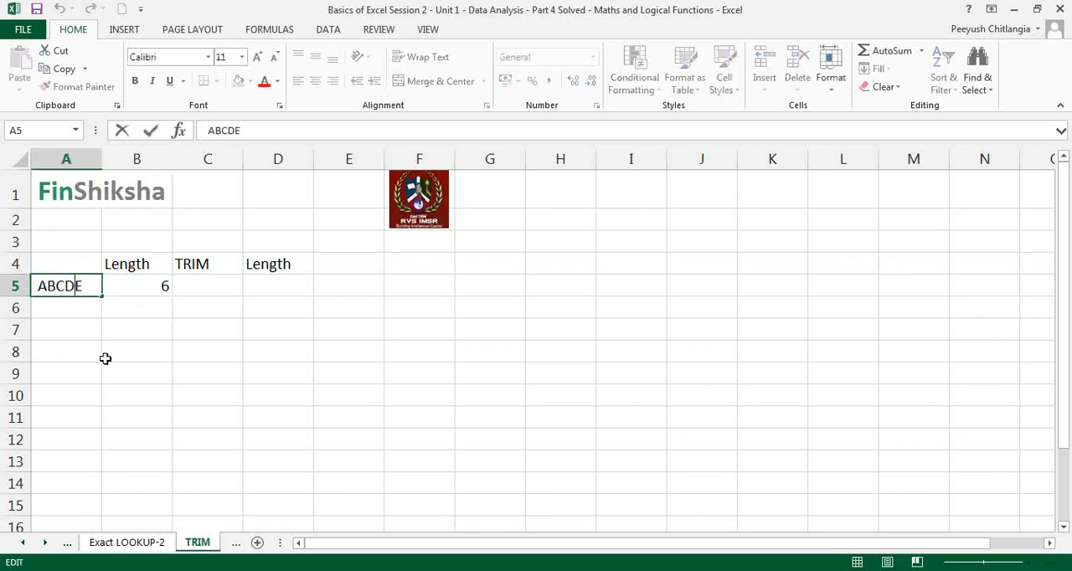
pyautogui.press('Home')
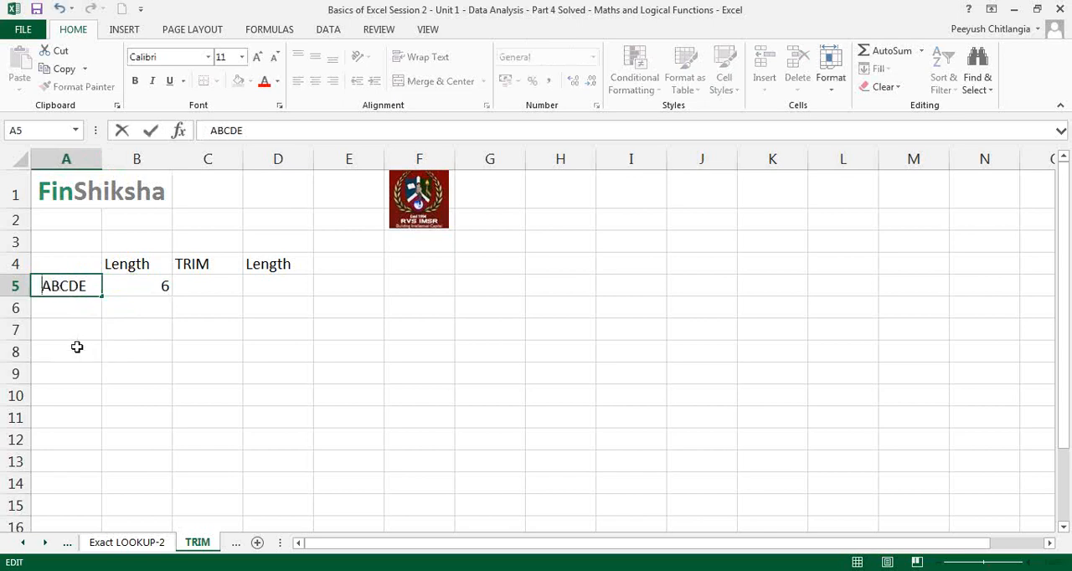
pyautogui.press('Return')
pyautogui.hotkey('ctrl', 'z')
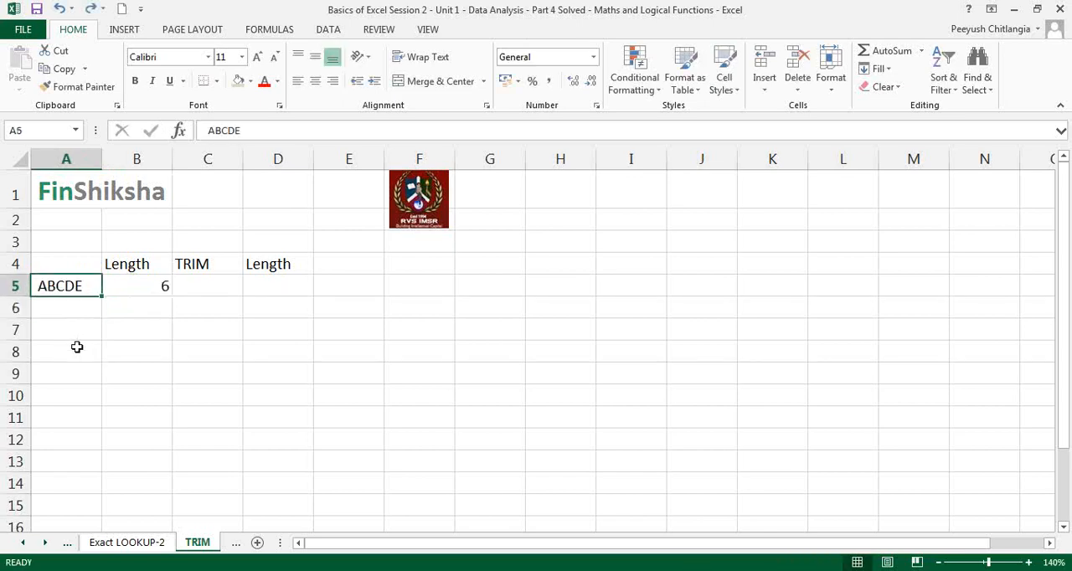
# Enter =TRIM(A5) in C5, reviewing and accepting its function arguments
pyautogui.press('Right')
pyautogui.press('Right')
pyautogui.write('=')
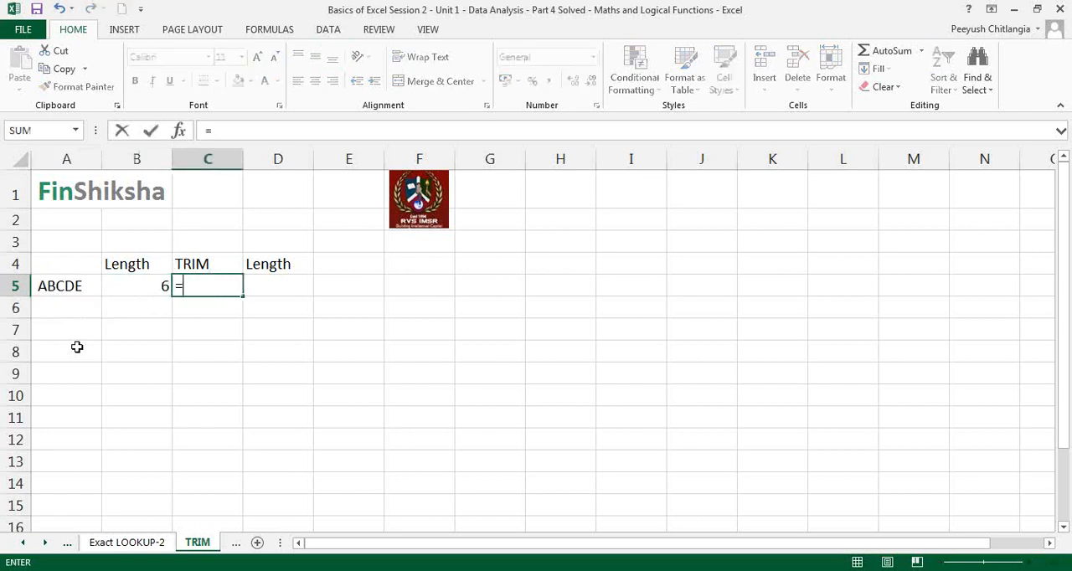
pyautogui.write('trim')
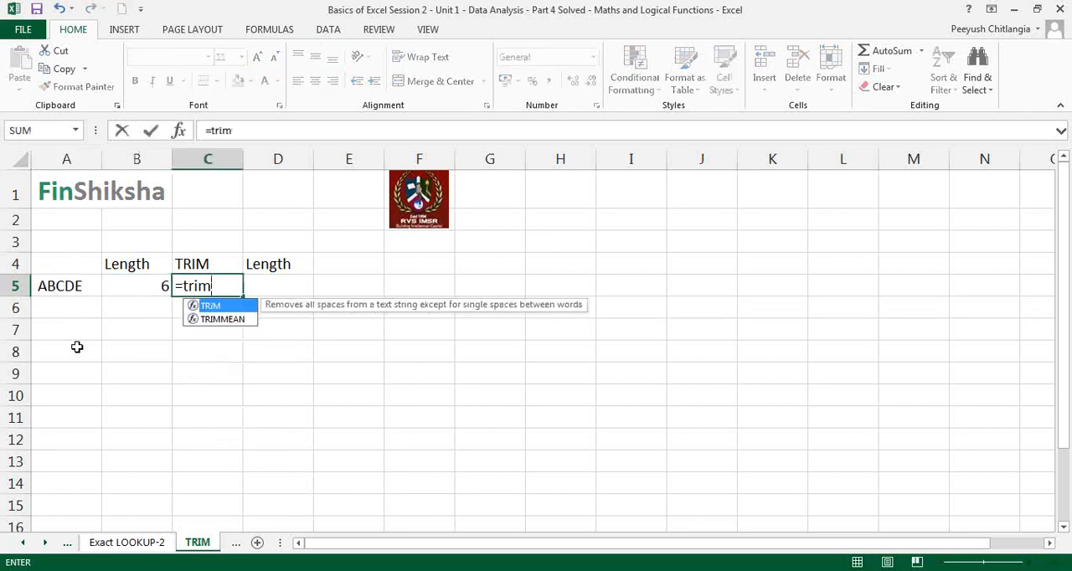
pyautogui.write('(')
pyautogui.click(74, 286)
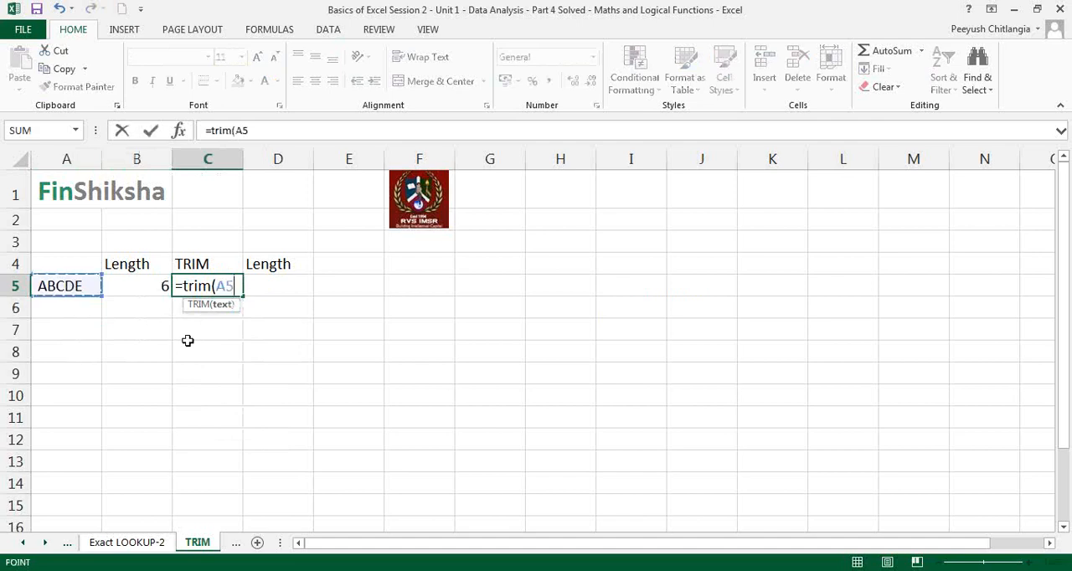
pyautogui.write(')')
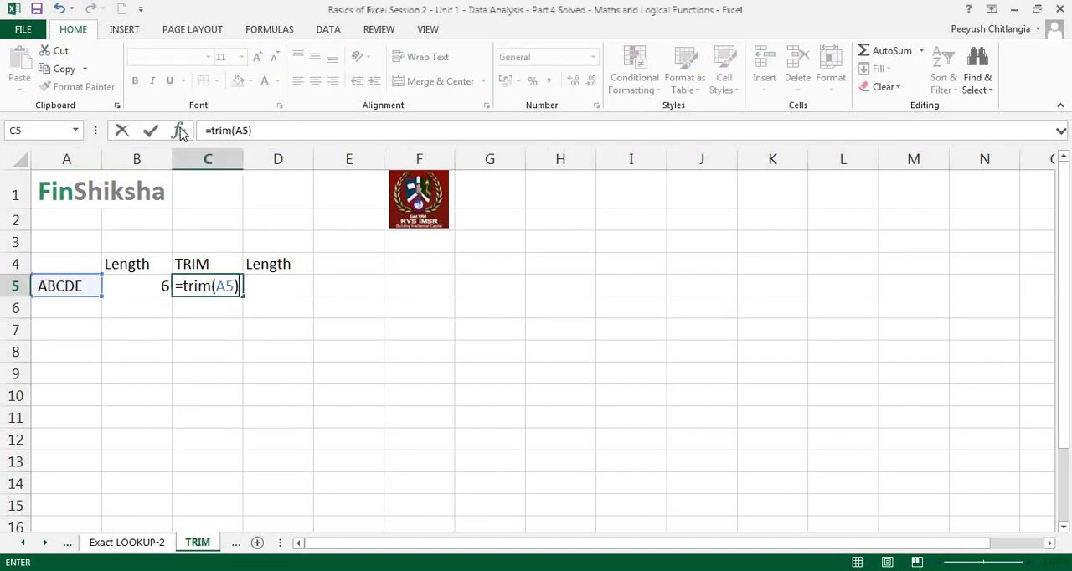
pyautogui.click(180, 132)
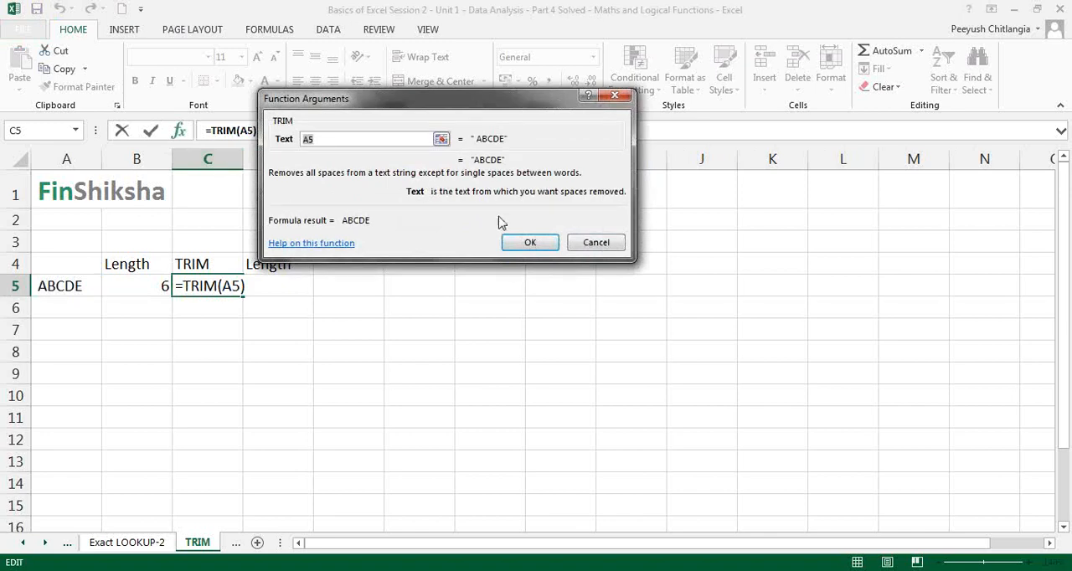
pyautogui.click(529, 242)
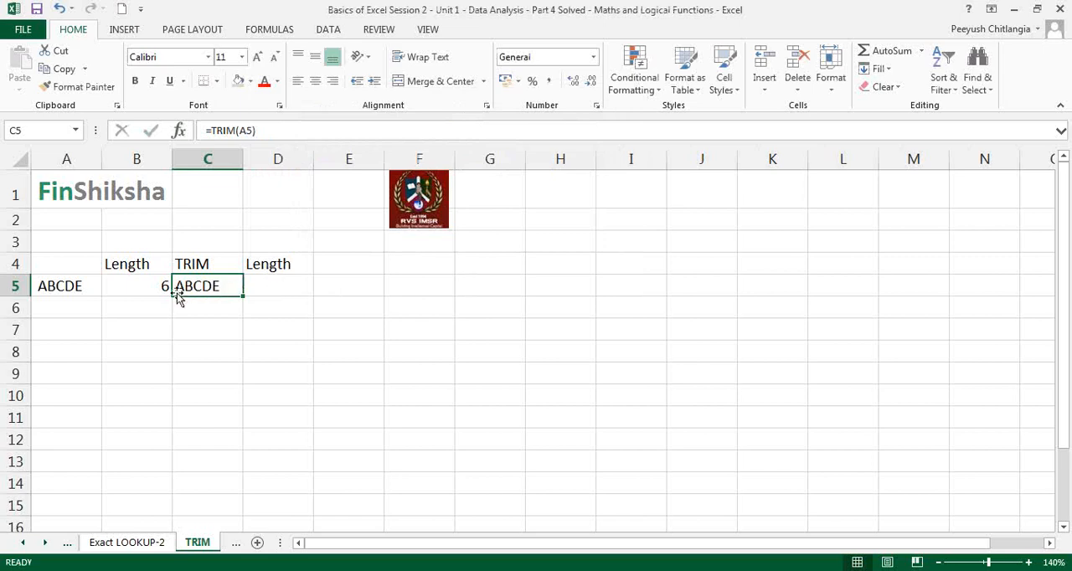
# Copy the LEN formula from B5 into D5 to calculate the length of the trimmed text
pyautogui.click(148, 289)
pyautogui.hotkey('ctrl', 'c')
pyautogui.press('Right')
pyautogui.press('Right')
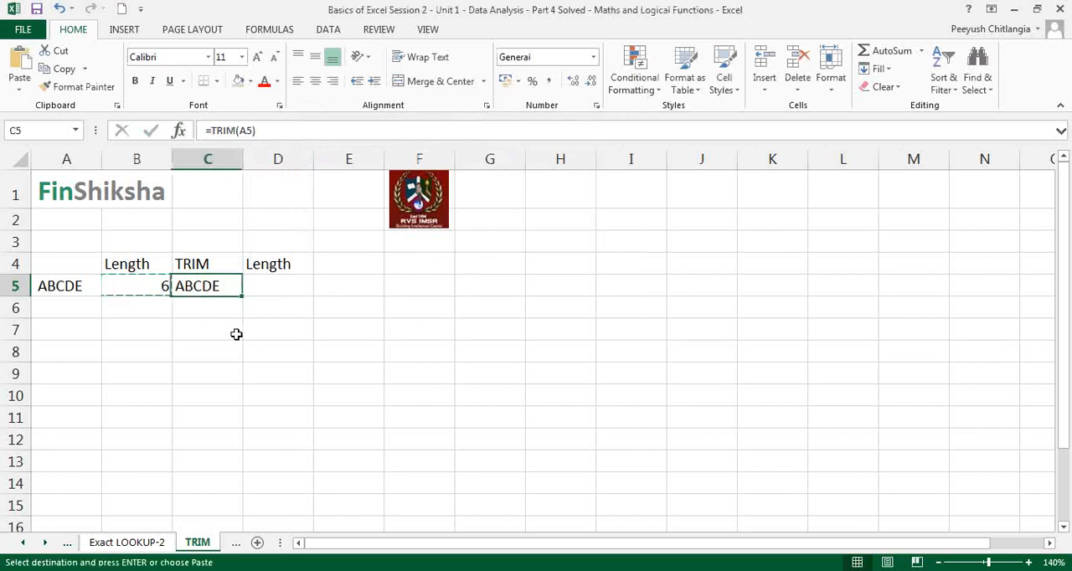
pyautogui.hotkey('ctrl', 'v')
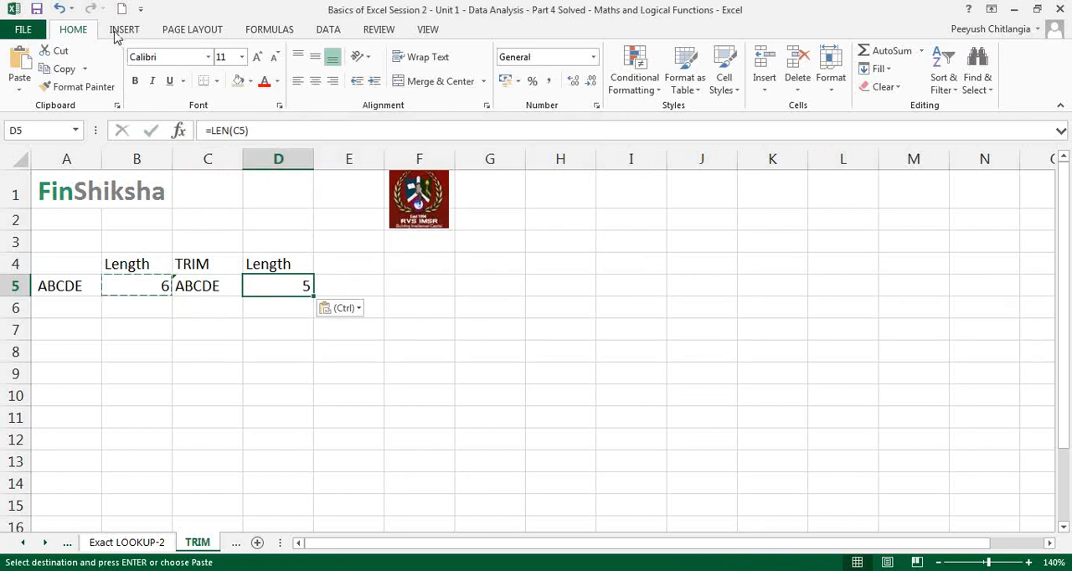
pyautogui.press('Escape')
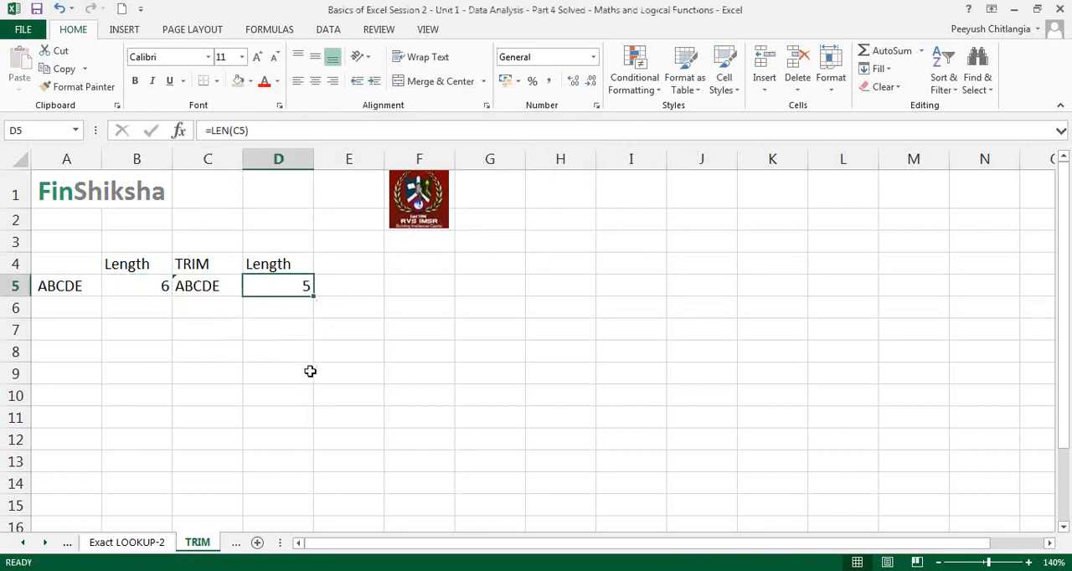